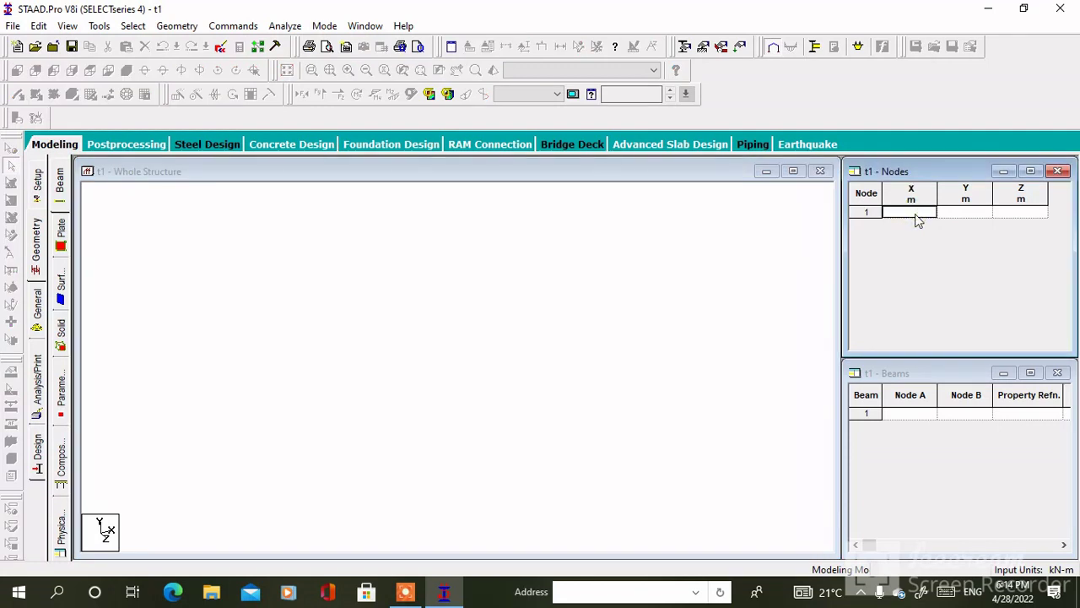
- Create the first node at the origin with coordinates 0, 0, 0
text(0)
key(Tab)
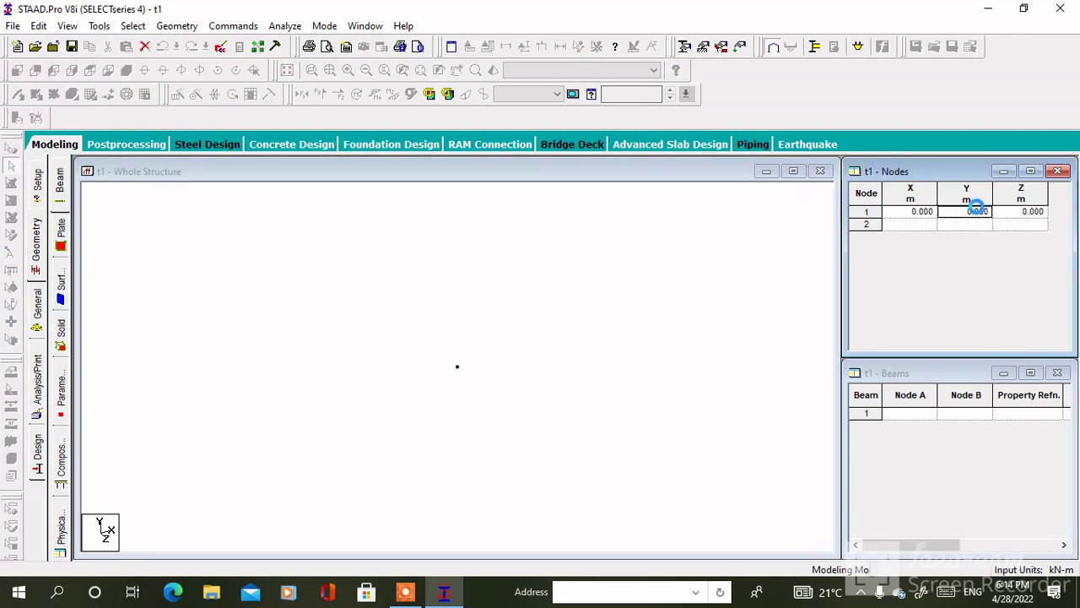
click(275, 484)
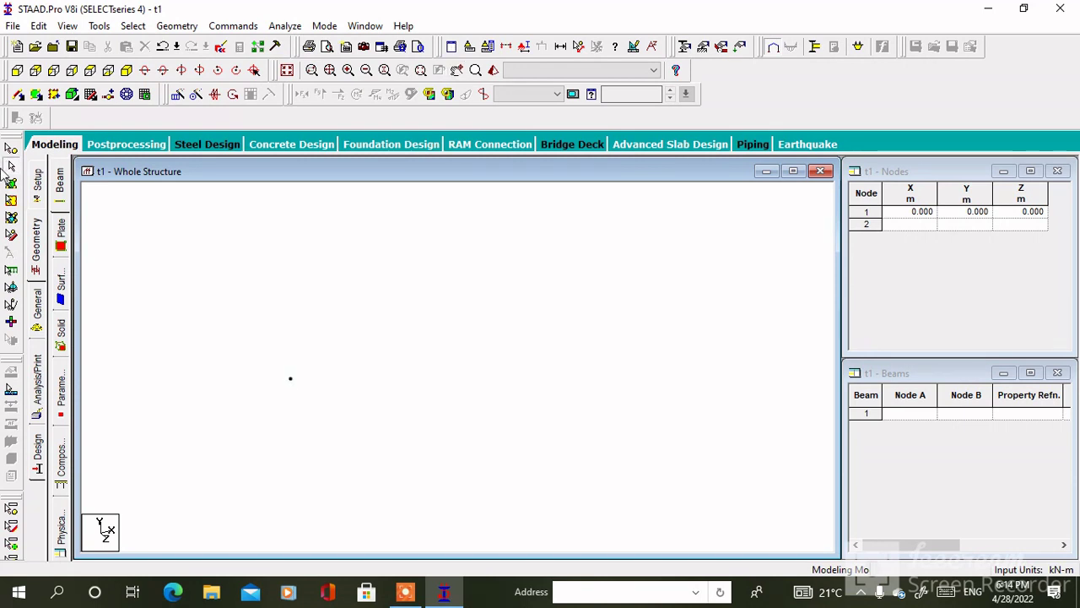
- Copy the origin node and paste the copy with an offset of 10.97 m in X
click(11, 149)
drag(248, 453, 332, 318)
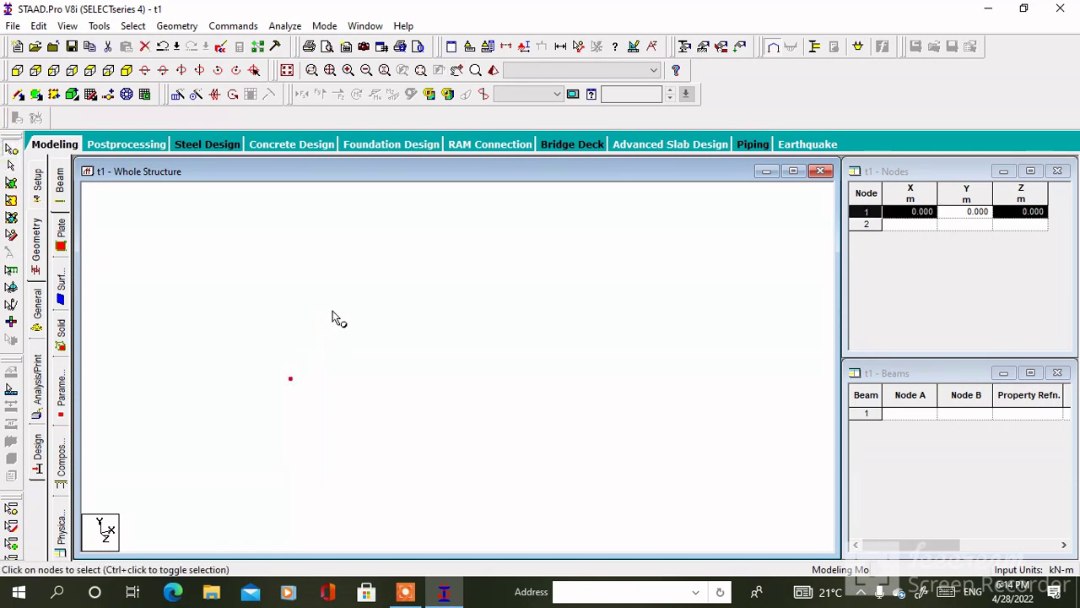
right_click(387, 242)
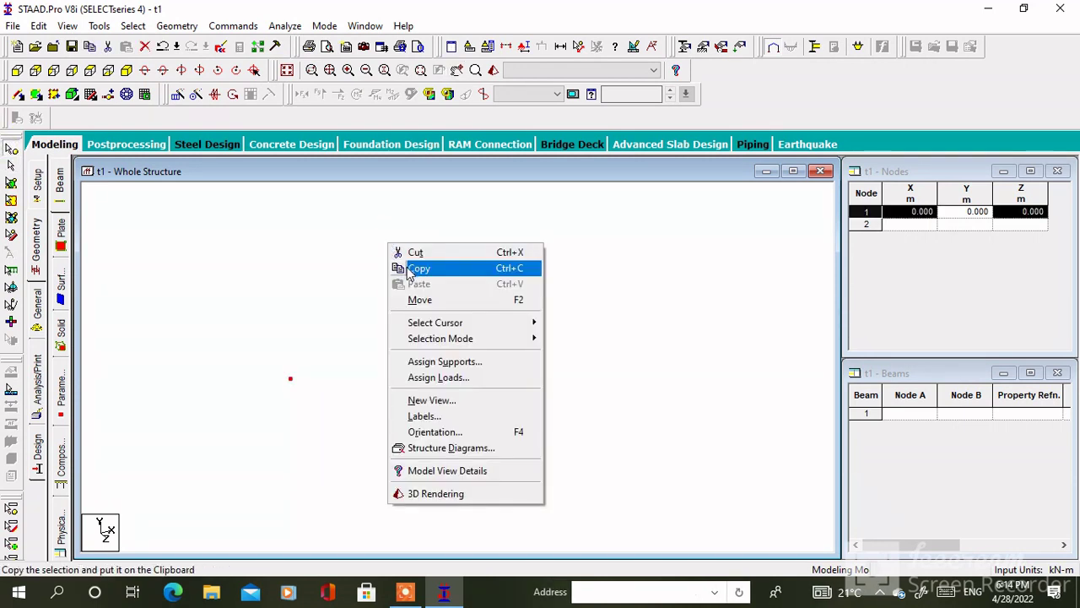
click(407, 269)
right_click(407, 266)
click(429, 314)
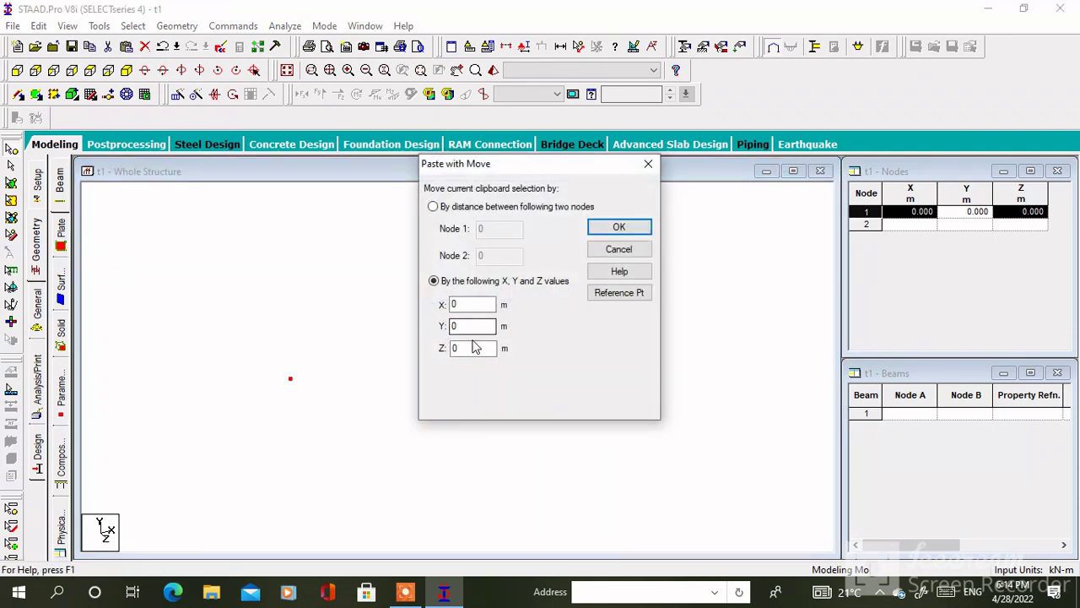
double_click(472, 305)
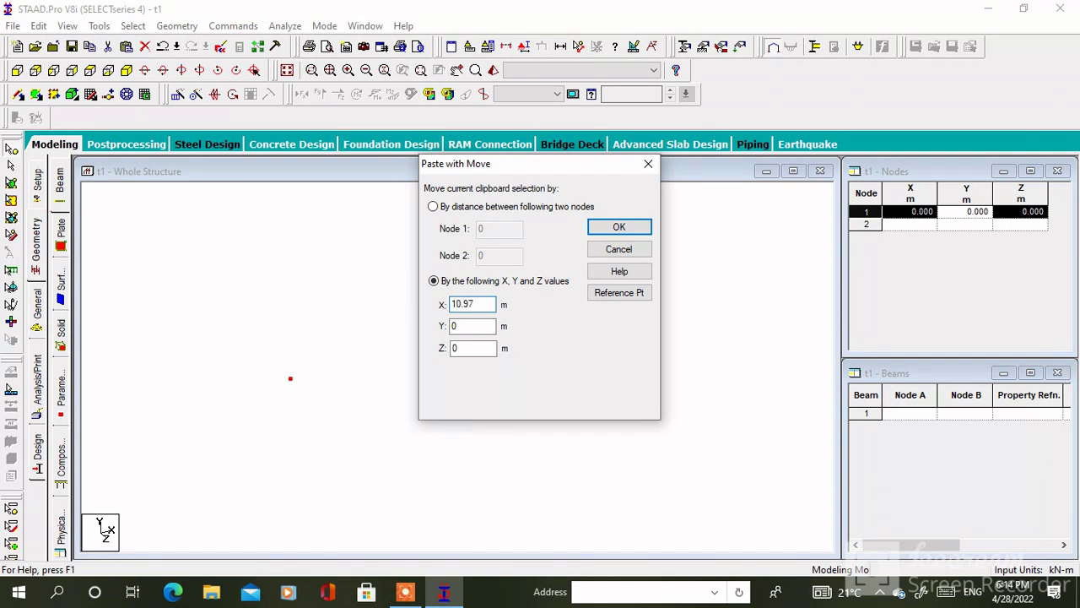
key(Return)
click(428, 359)
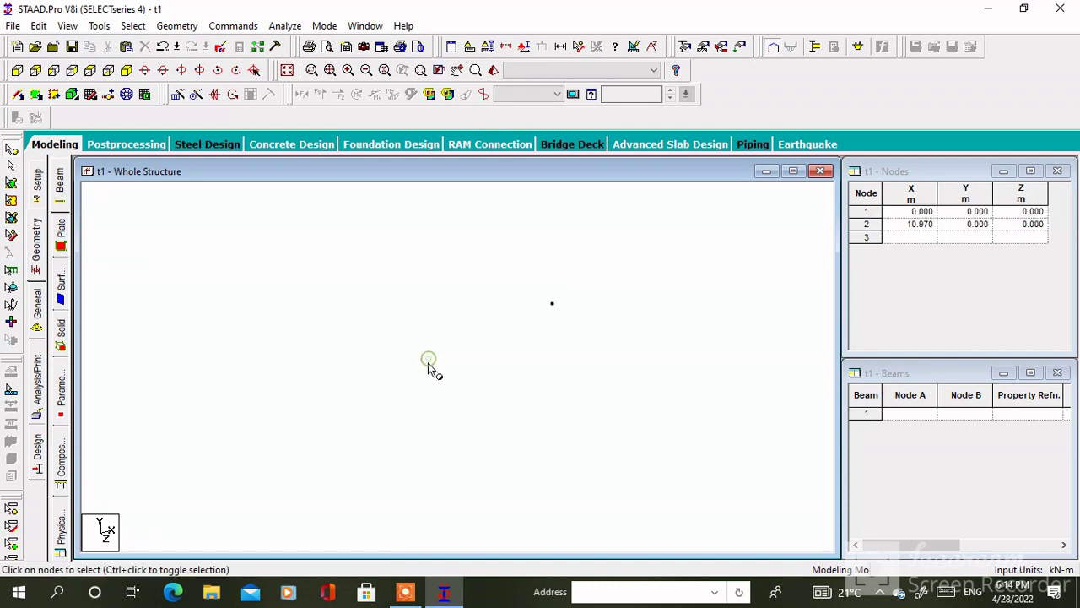
- Add a beam connecting the two existing nodes, from node 2 to node 1
middle_drag(422, 374, 508, 347)
key(ctrl+a)
click(18, 94)
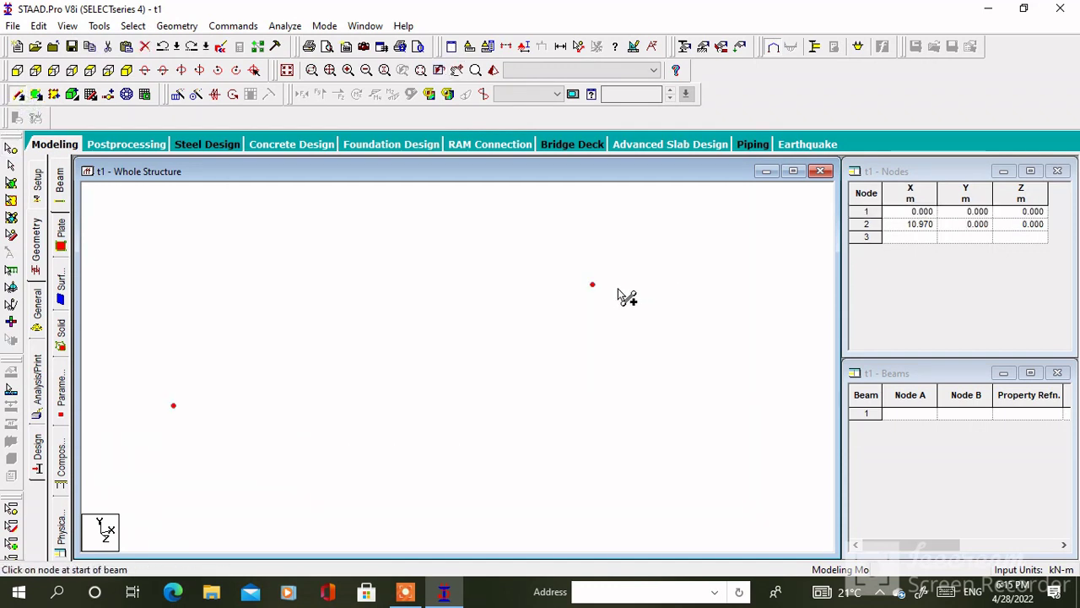
drag(593, 284, 176, 410)
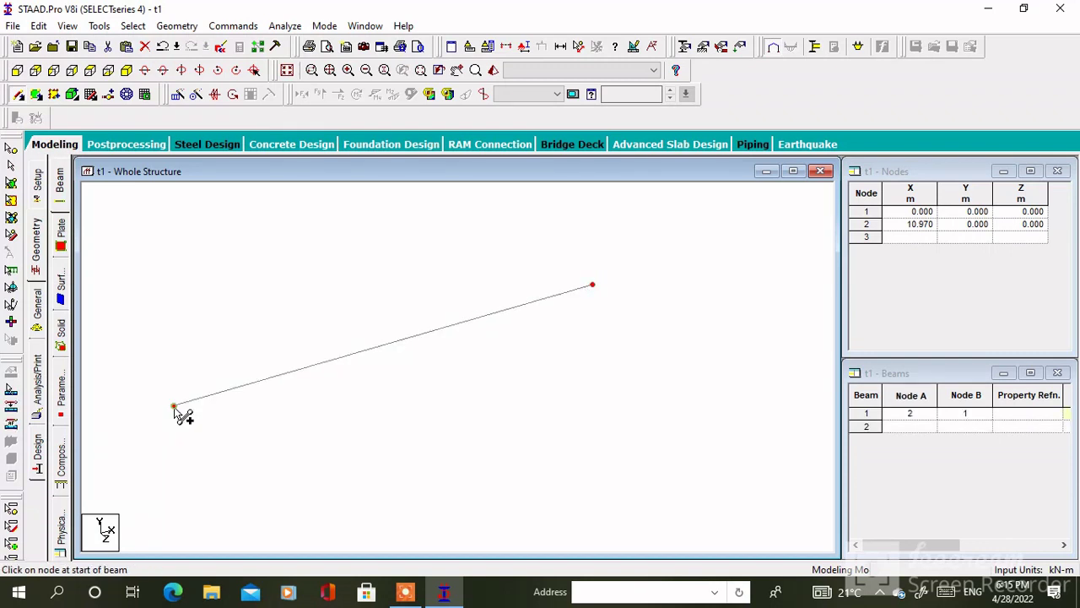
- Repeat the beam translationally once along Z with 10.97 m spacing and linked steps to form a square base
click(11, 165)
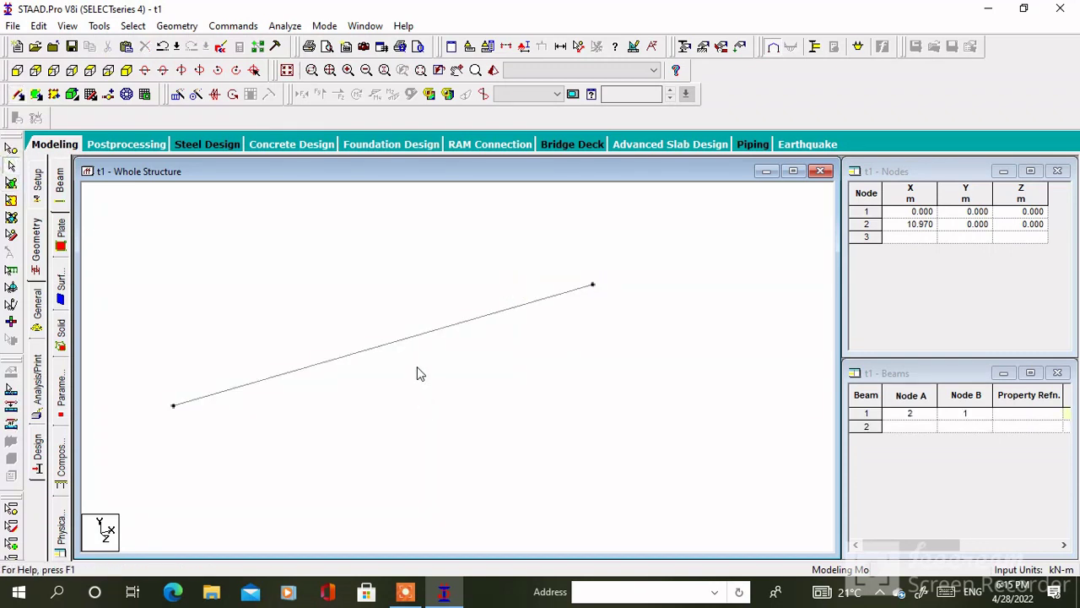
click(417, 337)
click(182, 94)
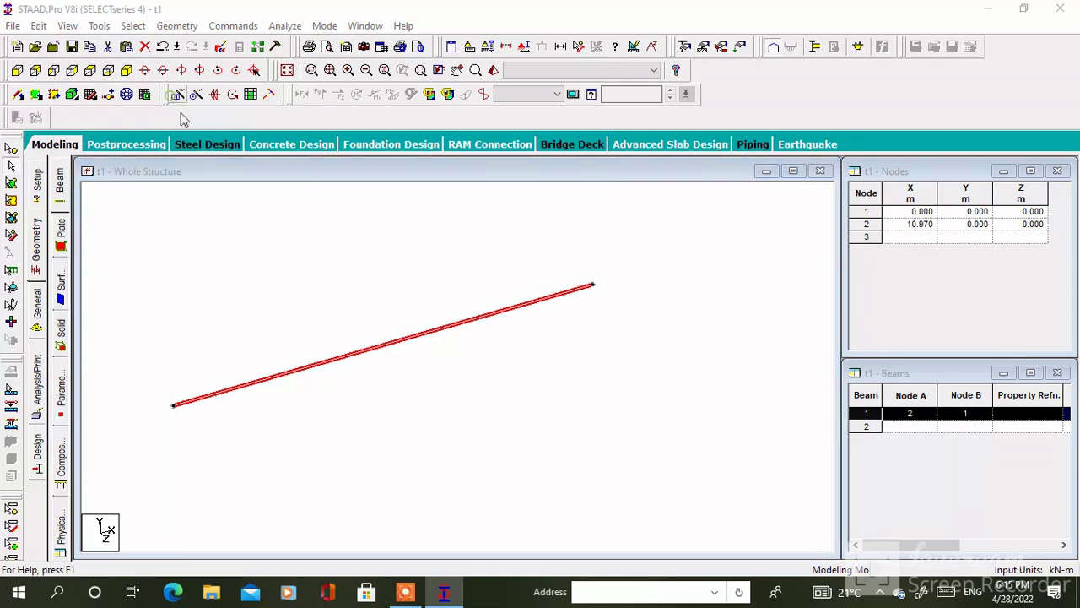
click(411, 368)
key(Tab)
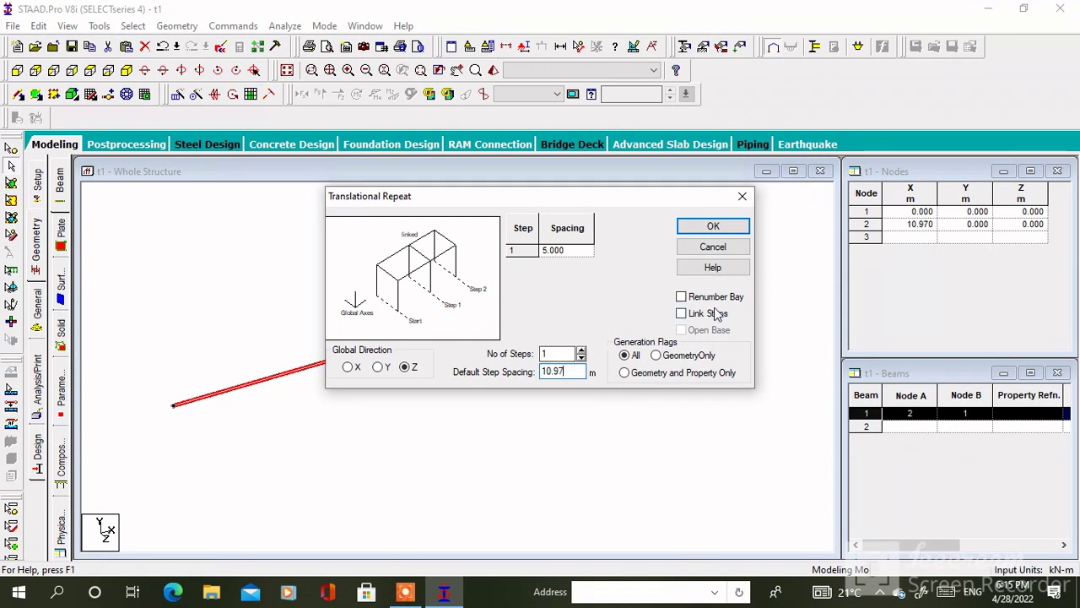
click(681, 313)
click(713, 226)
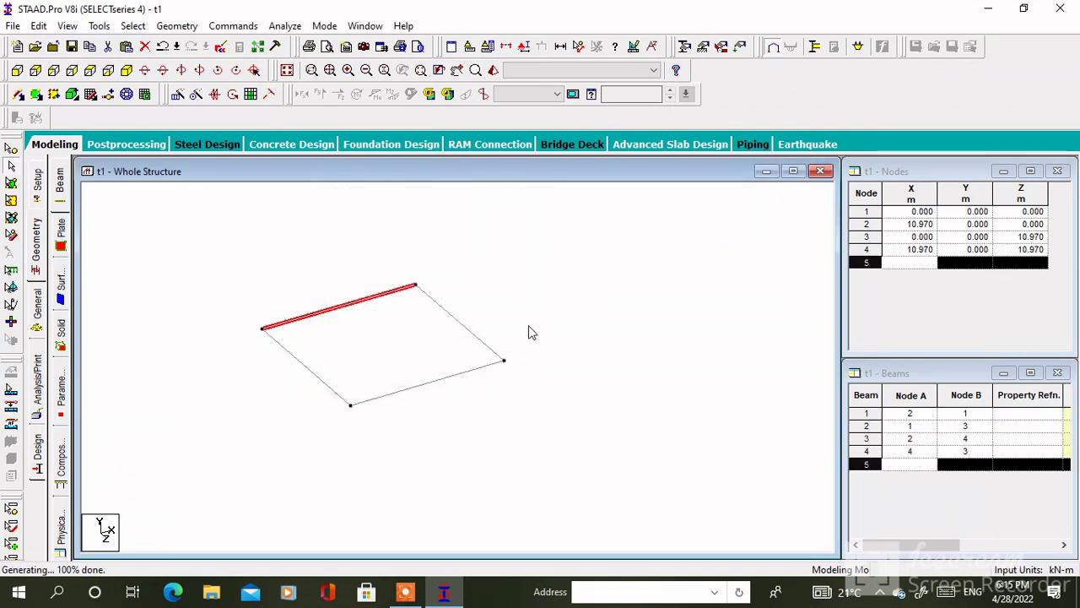
- Add a diagonal beam across the square base from node 1 to node 4
click(19, 94)
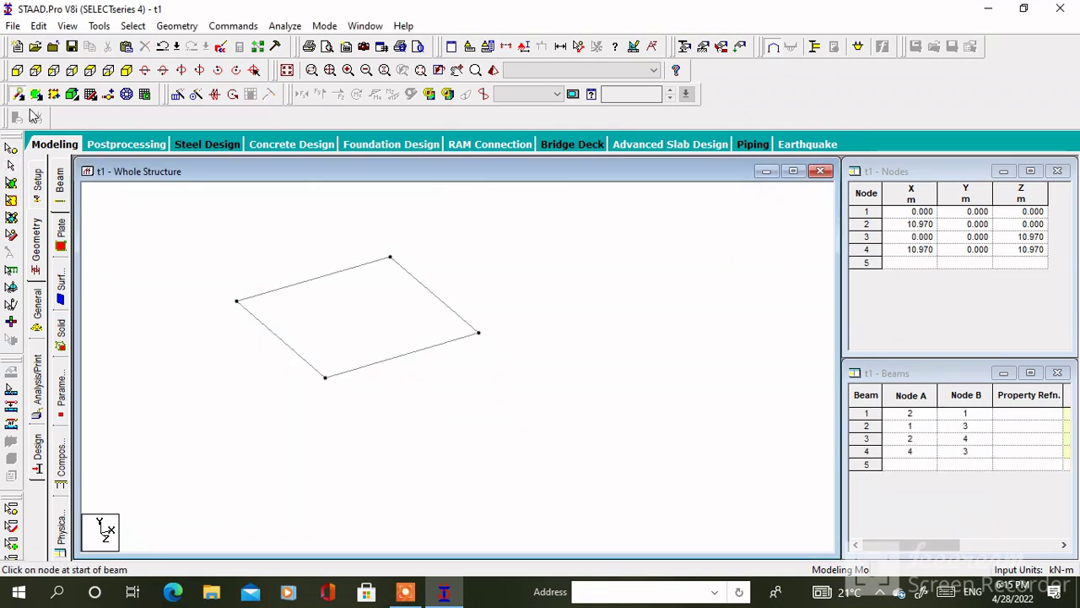
click(238, 301)
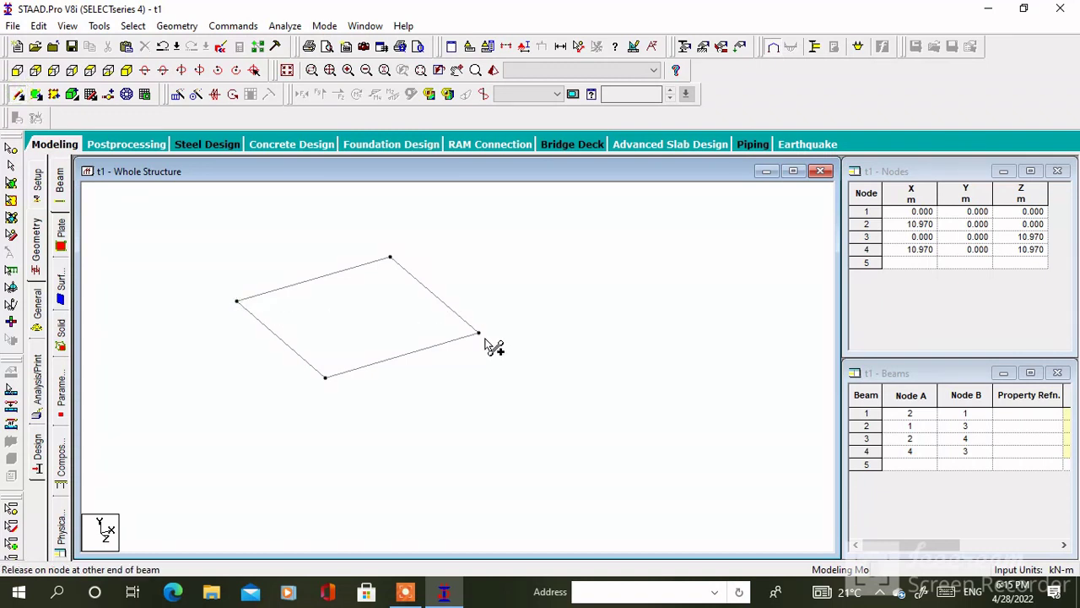
click(479, 332)
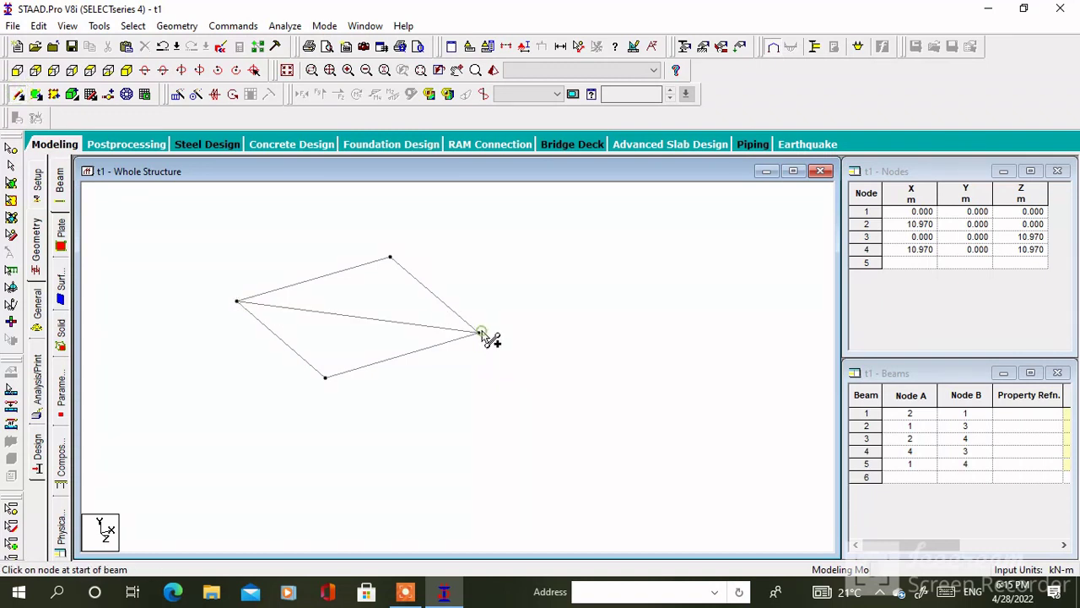
- Insert a node at the midpoint of the base's diagonal beam
click(387, 320)
click(563, 334)
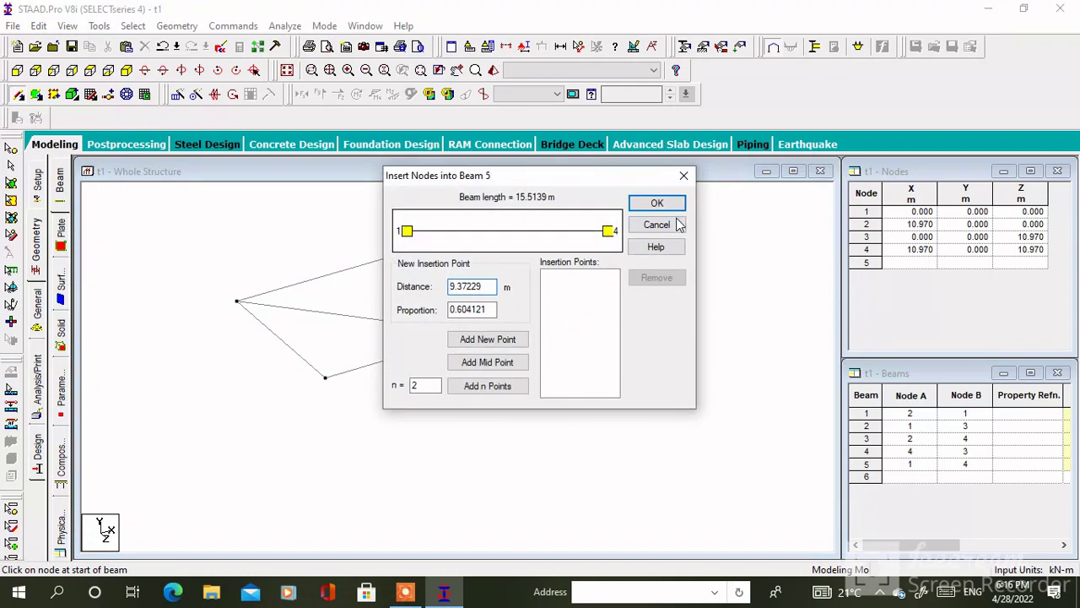
click(515, 361)
click(670, 208)
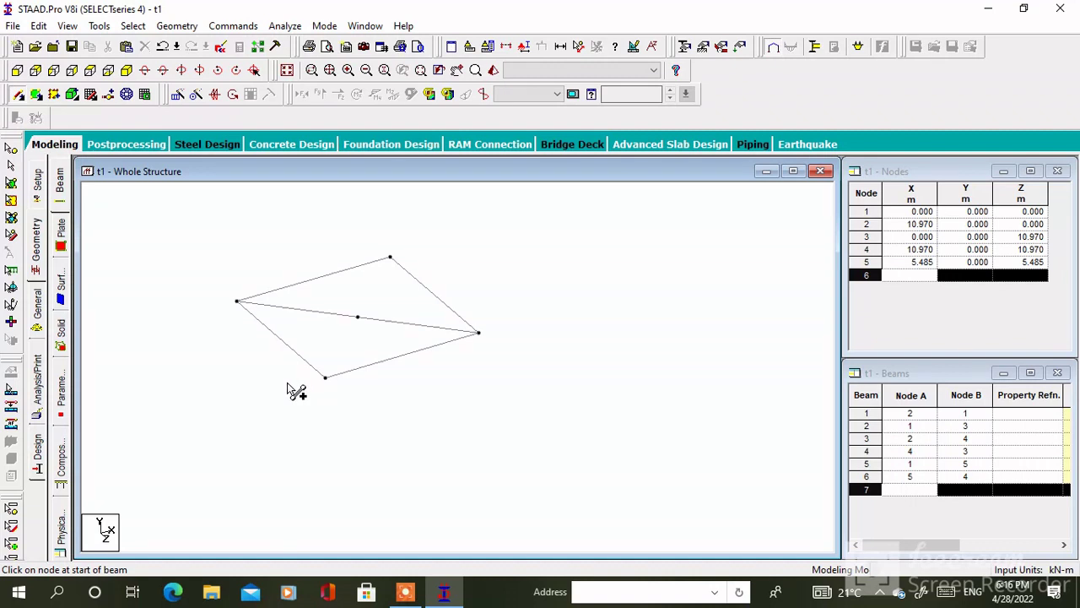
- Copy the base's centre node and paste the copy with an offset of 35 m in Y as the apex
scroll(287, 390, down, 1)
click(11, 165)
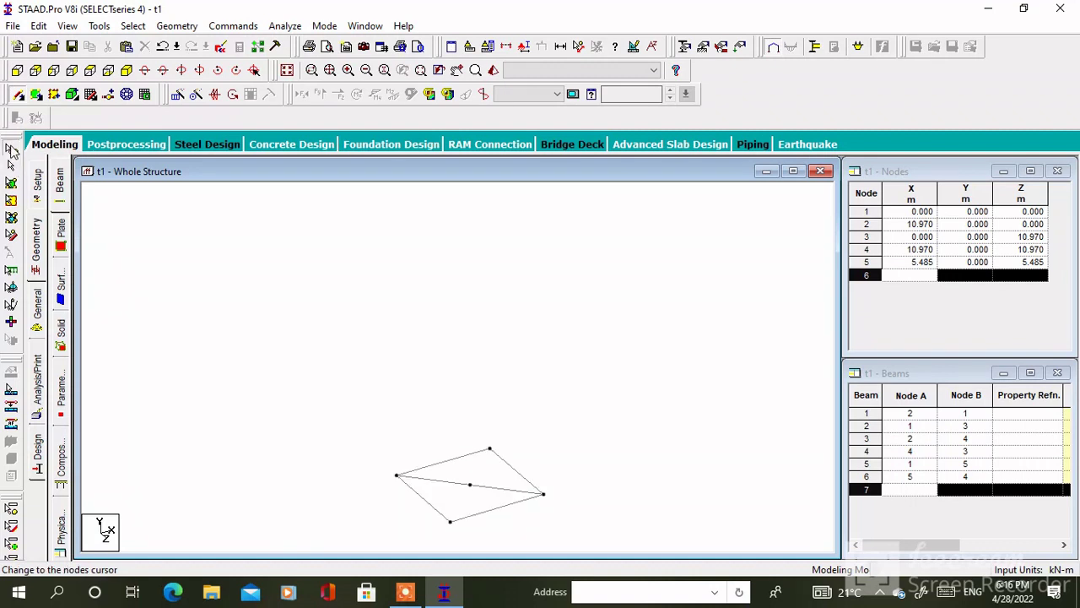
click(470, 484)
right_click(579, 246)
click(607, 278)
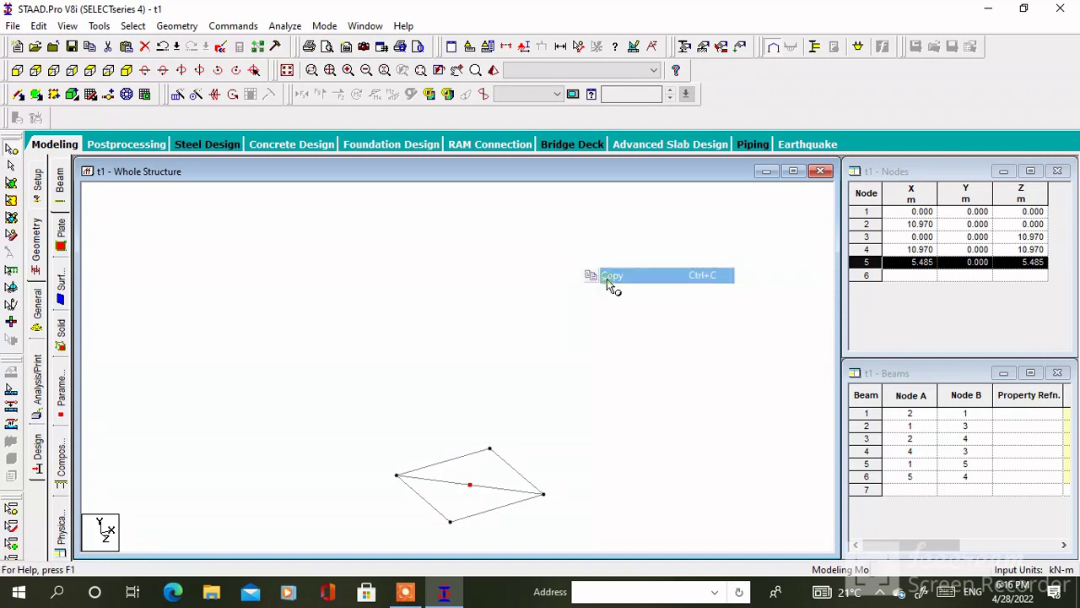
right_click(607, 278)
click(643, 318)
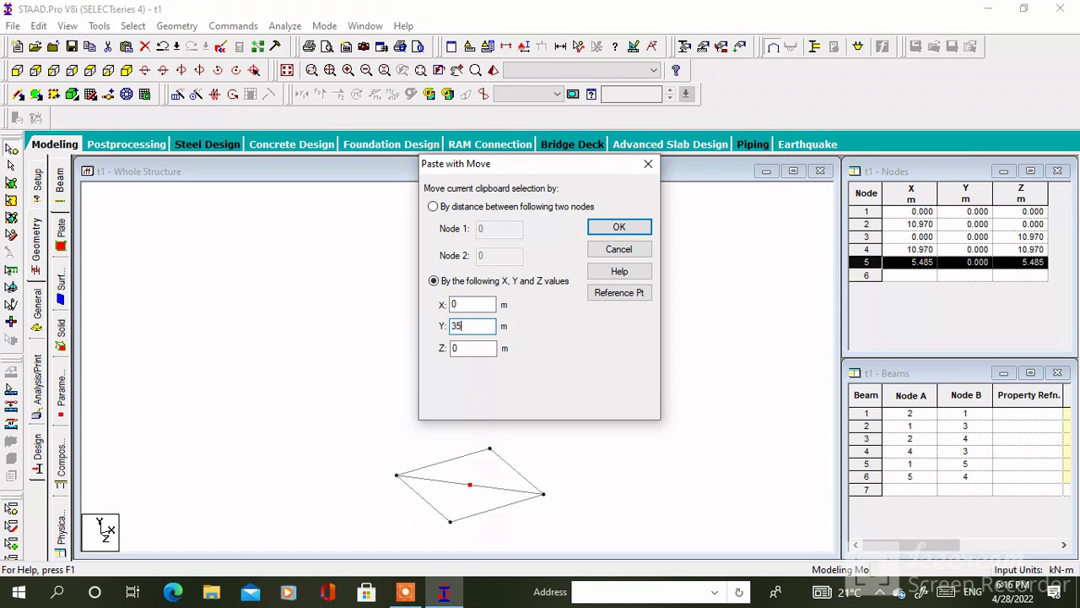
click(619, 227)
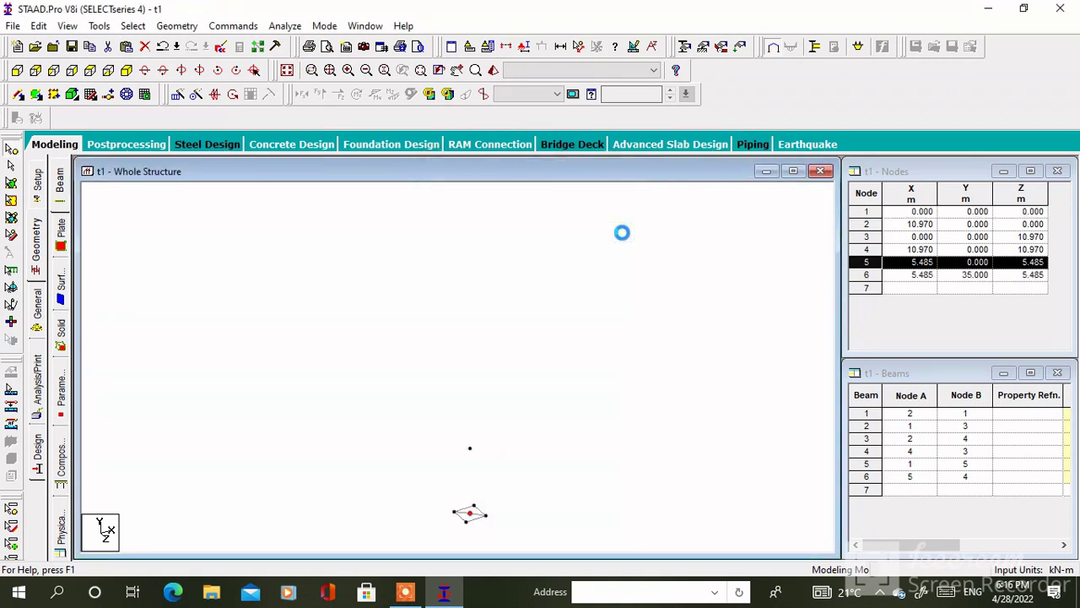
- Add two inclined leg beams from the apex node to base corner nodes 3 and 4
scroll(494, 462, up, 2)
middle_drag(494, 463, 484, 299)
scroll(431, 273, up, 1)
scroll(436, 281, up, 1)
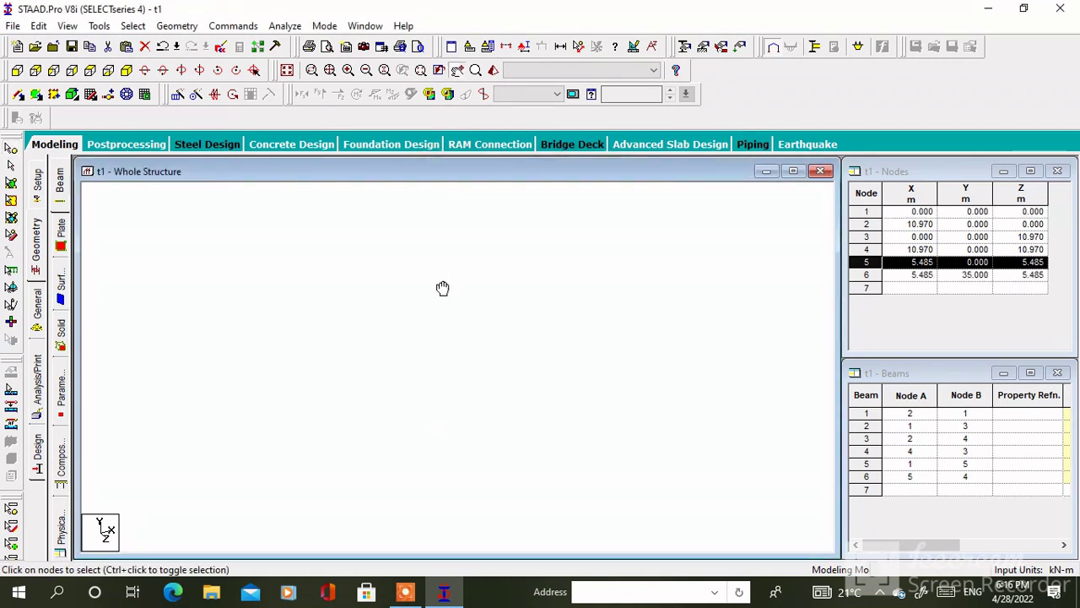
click(19, 96)
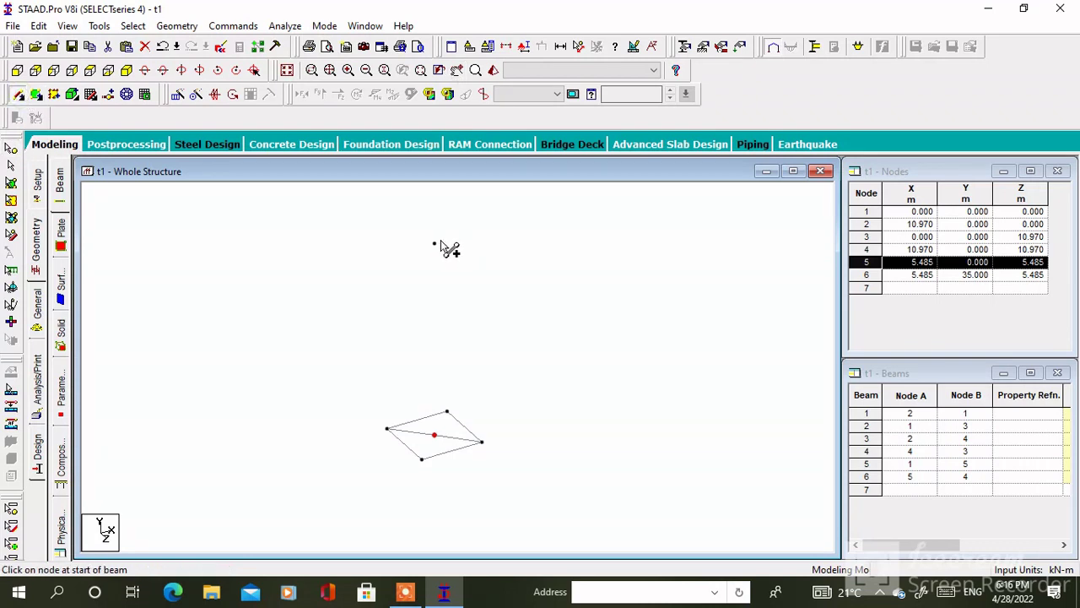
drag(434, 243, 422, 460)
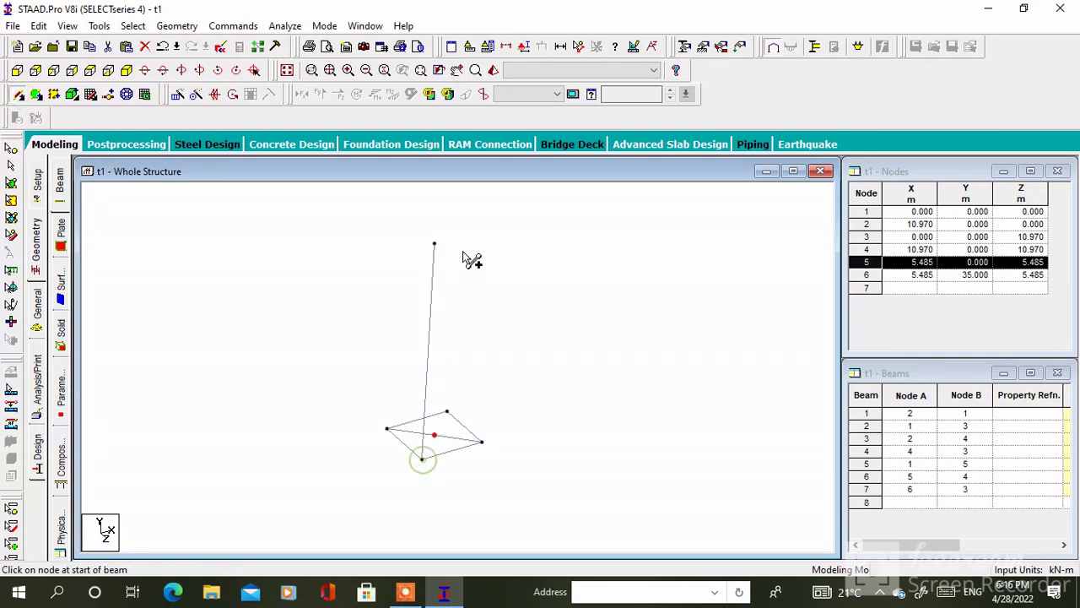
drag(435, 245, 482, 441)
- Delete both diagonal beam segments across the base while keeping the centre node
click(12, 166)
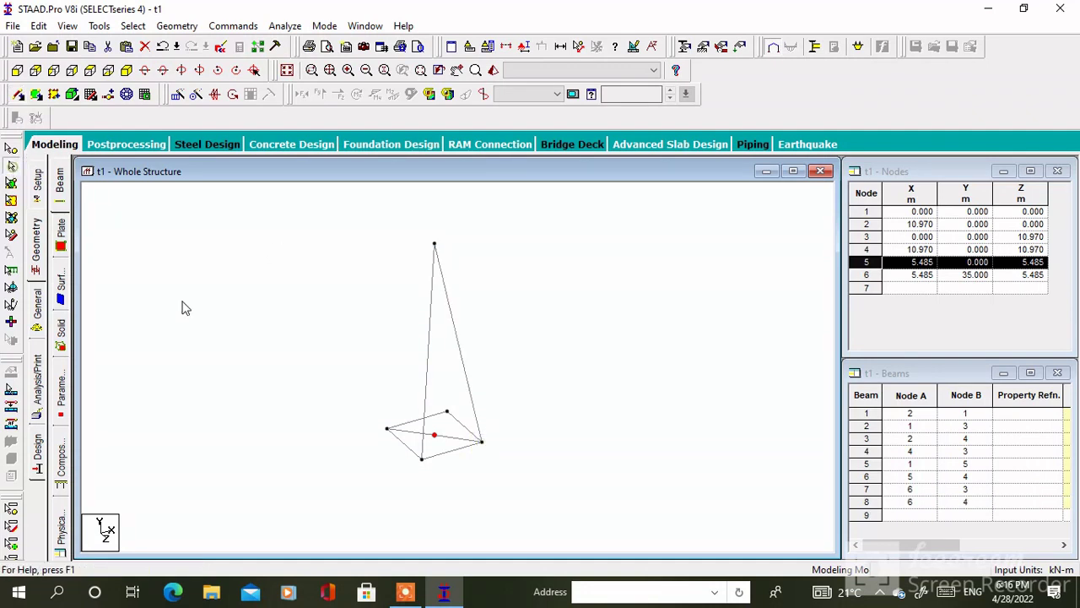
click(438, 439)
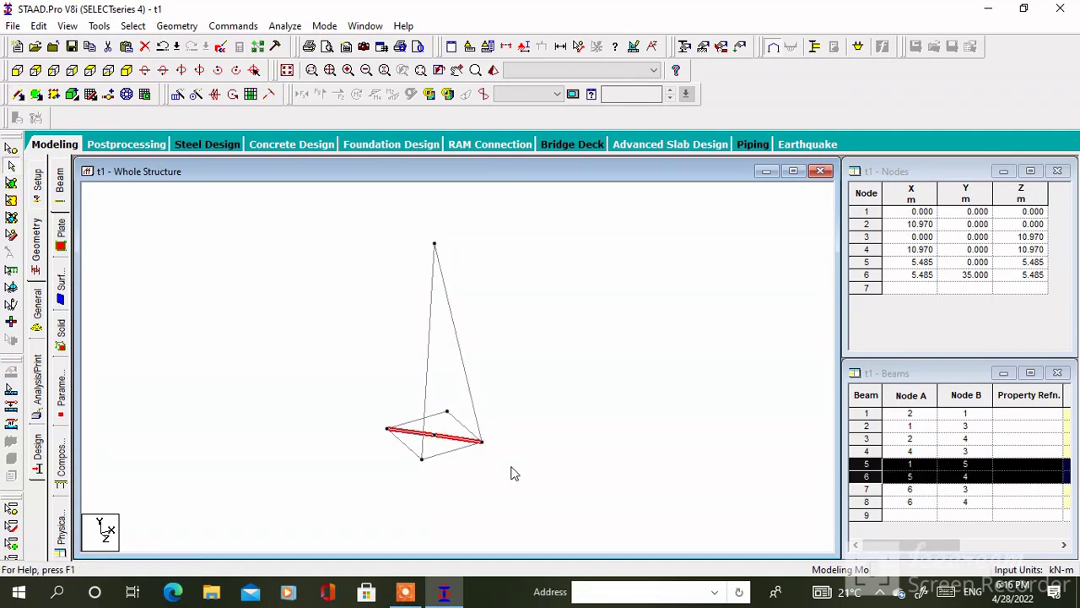
key(Delete)
key(Return)
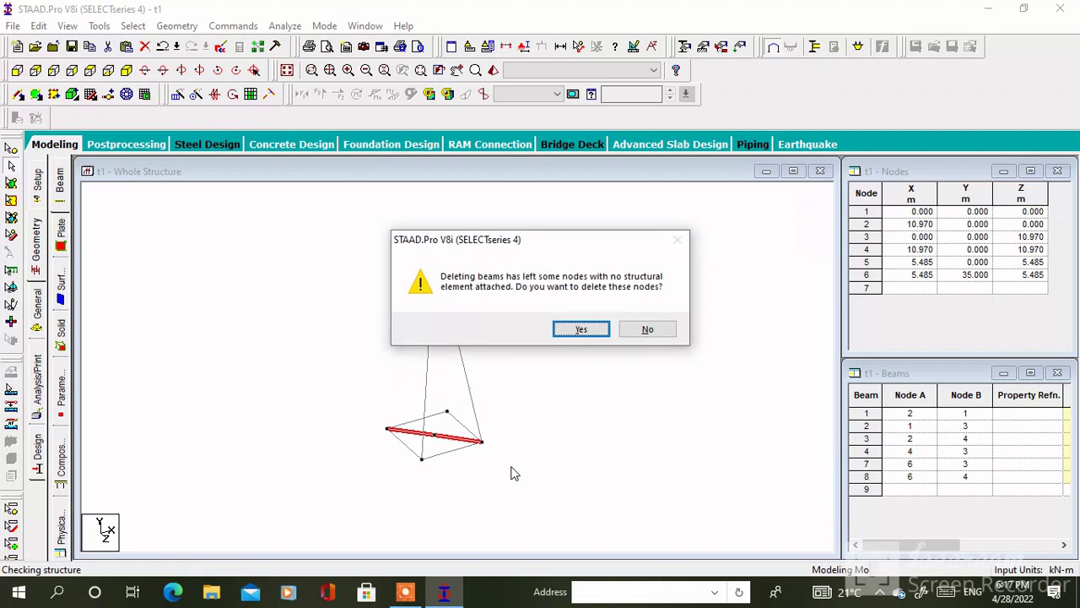
click(646, 329)
- Insert five evenly spaced nodes into the inclined leg running from the apex to node 3
scroll(422, 316, up, 2)
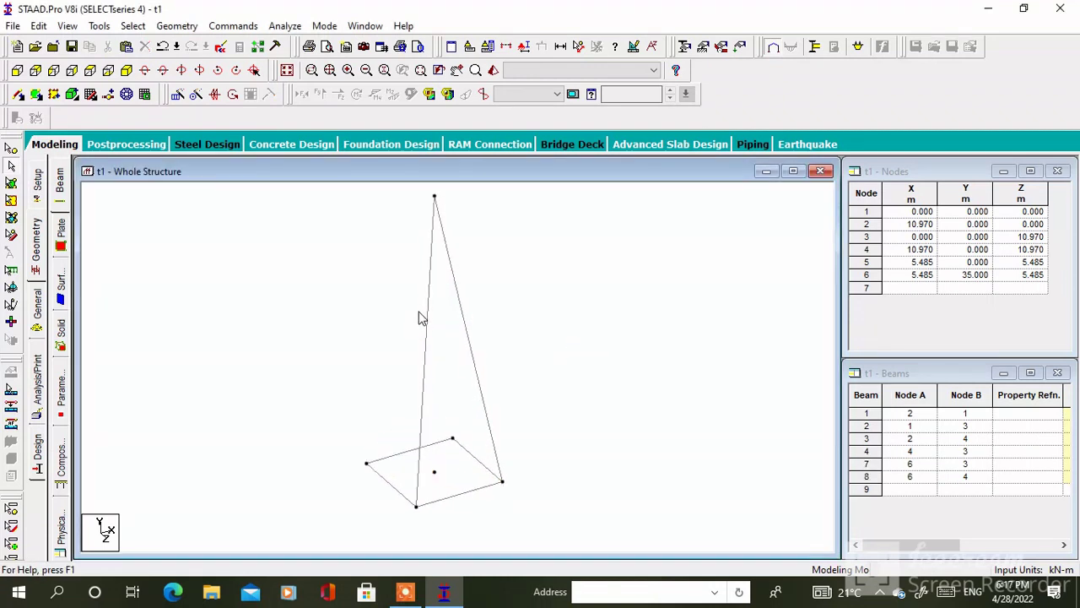
middle_drag(422, 316, 342, 329)
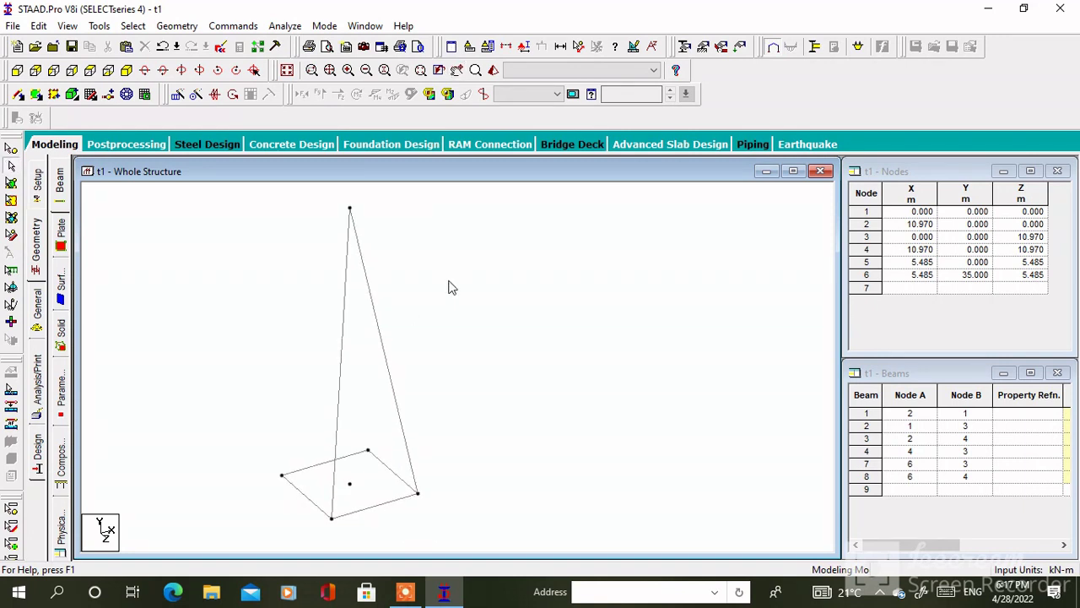
click(19, 94)
click(338, 406)
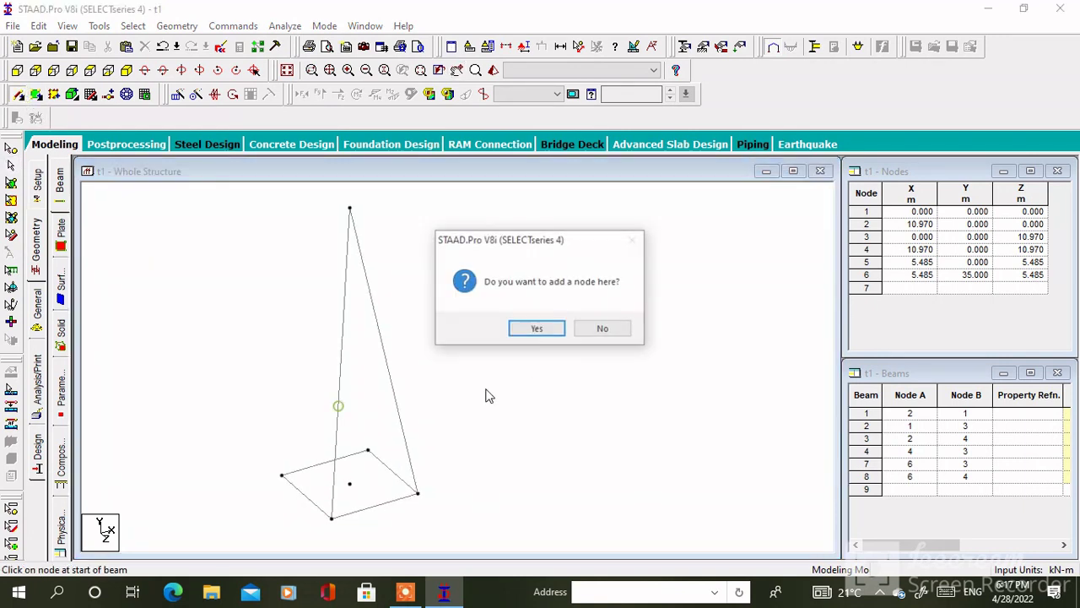
click(538, 329)
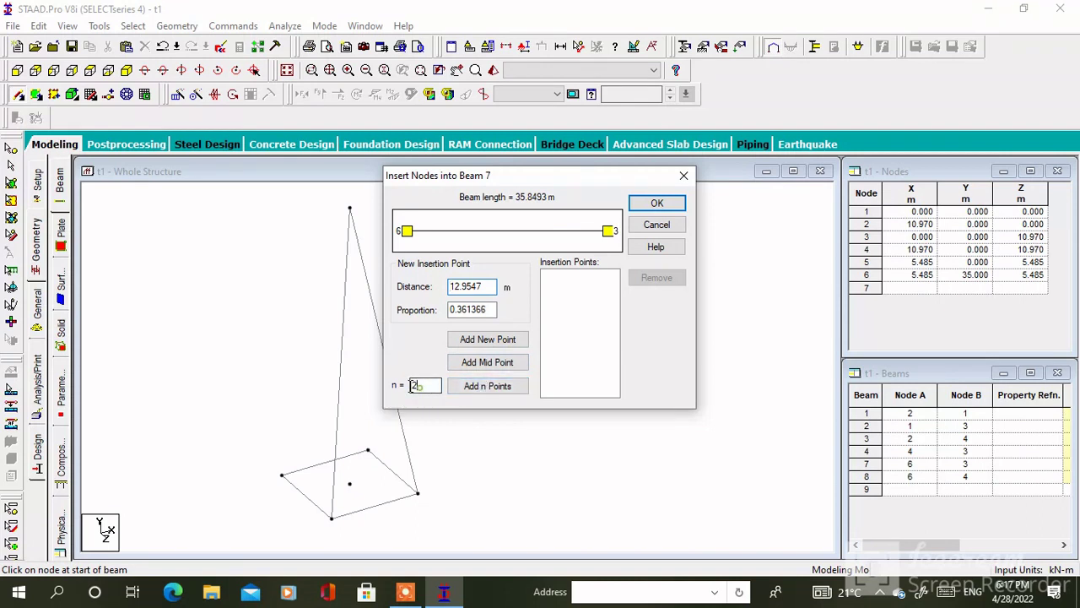
click(496, 390)
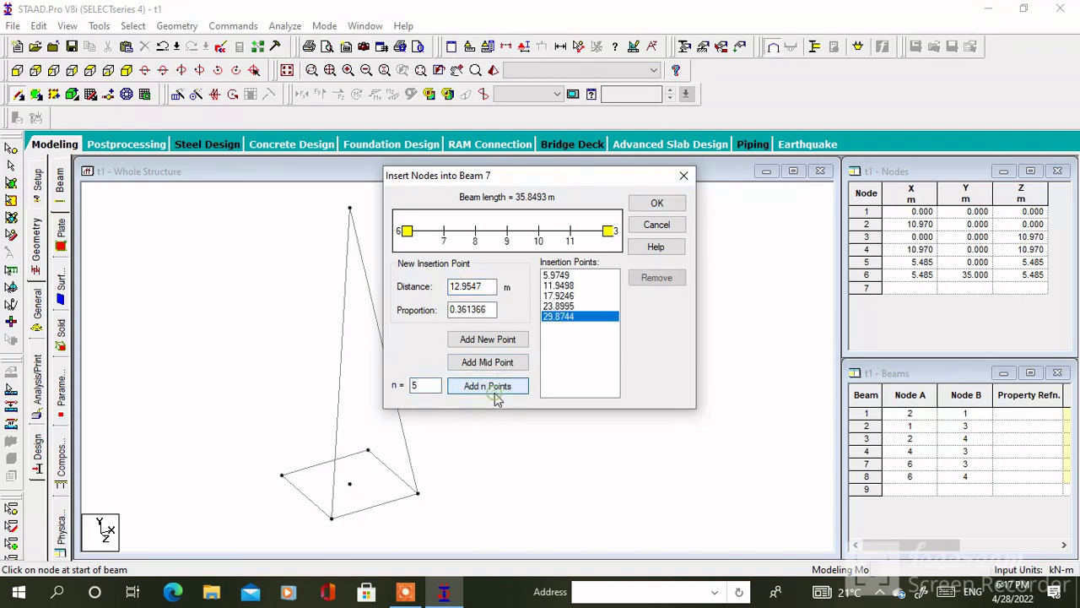
click(657, 203)
- Insert five evenly spaced nodes into the inclined leg running from the apex to node 4
click(391, 382)
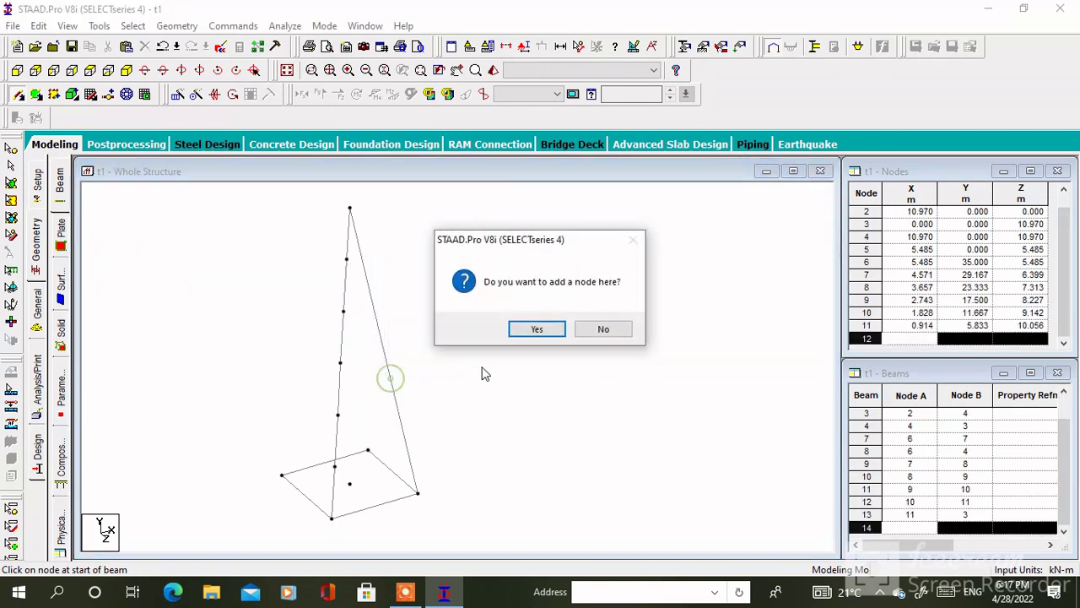
click(540, 328)
click(423, 385)
double_click(423, 384)
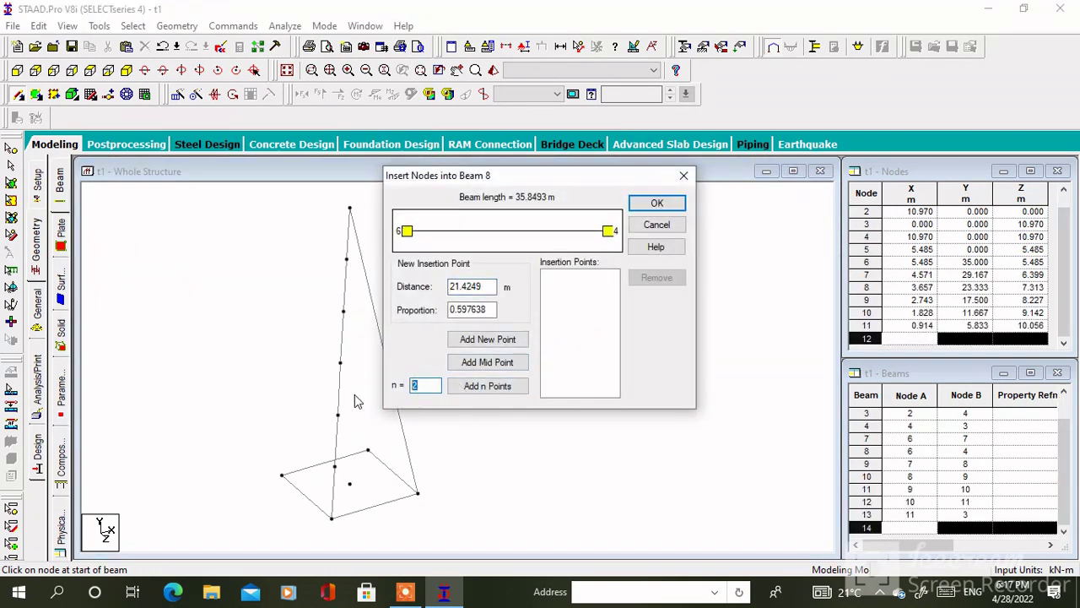
click(487, 386)
click(656, 204)
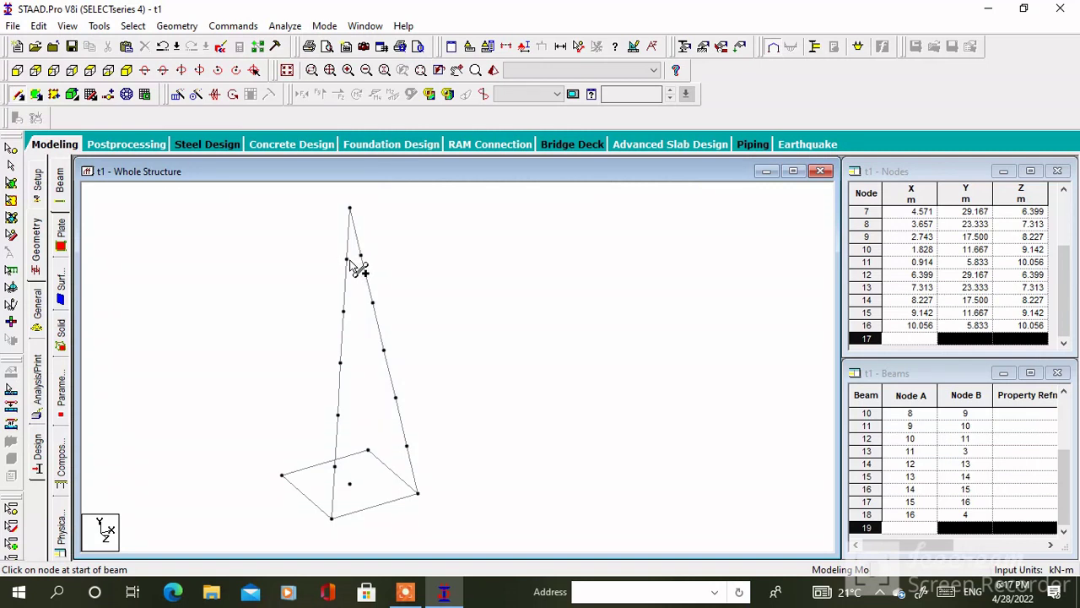
- Brace the face between the two legs with horizontal beams at each intermediate node level and crossing diagonals in every panel below the top one
mouse_move(360, 255)
mouse_down()
mouse_move(342, 311)
mouse_move(366, 285)
mouse_move(372, 302)
mouse_move(366, 265)
mouse_move(349, 258)
mouse_move(373, 309)
mouse_move(343, 310)
mouse_move(359, 371)
mouse_move(340, 363)
mouse_up()
key(Return)
drag(340, 363, 395, 397)
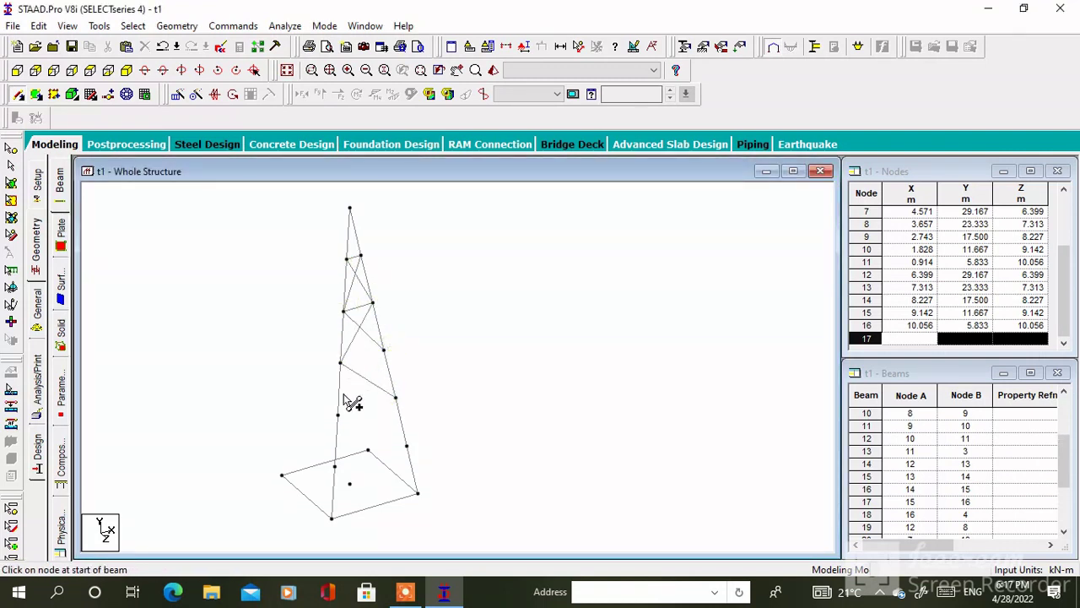
click(381, 364)
click(606, 329)
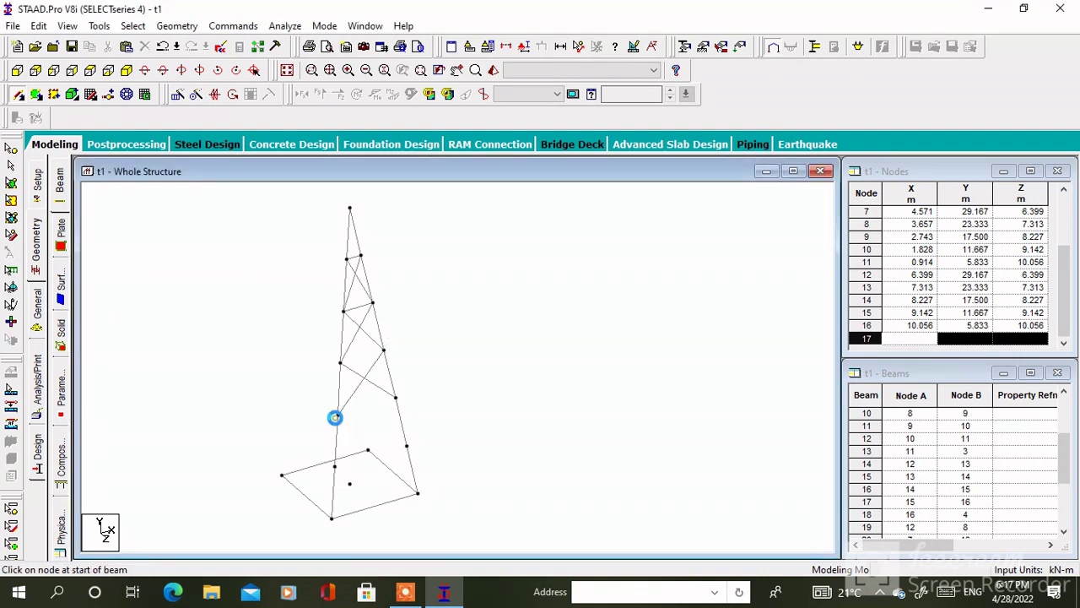
drag(355, 426, 408, 442)
mouse_move(407, 395)
mouse_down()
mouse_move(335, 466)
mouse_move(422, 453)
mouse_move(407, 446)
mouse_move(371, 507)
mouse_move(332, 517)
mouse_up()
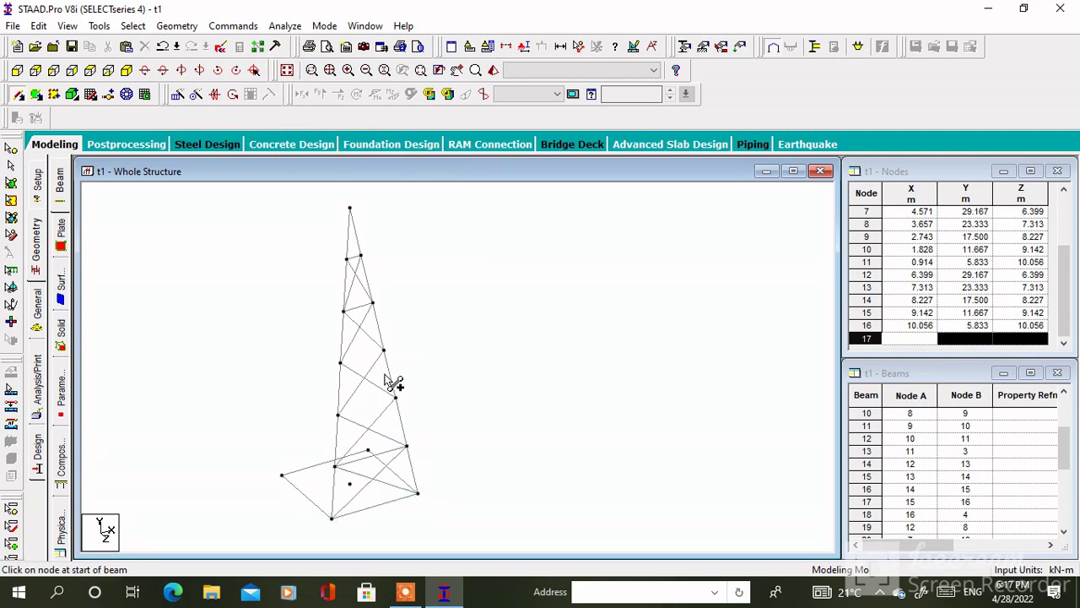
drag(393, 374, 340, 363)
mouse_move(396, 397)
mouse_down()
mouse_move(344, 427)
mouse_move(338, 415)
mouse_up()
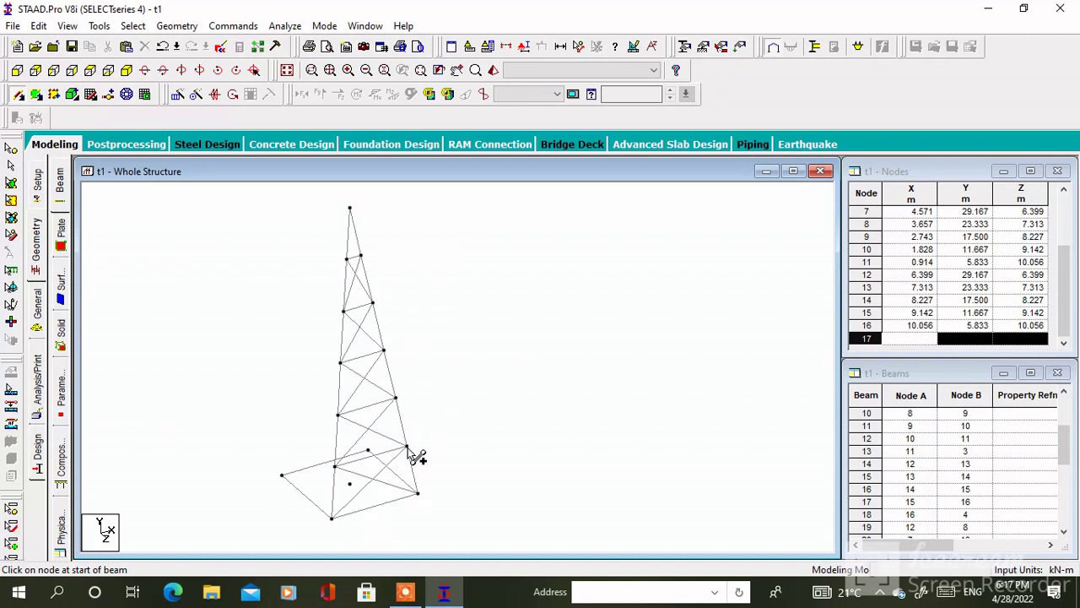
- Delete the four perimeter beams of the square base while keeping the unattached nodes
scroll(416, 456, up, 1)
click(371, 424)
ctrl+click(382, 394)
ctrl+click(288, 381)
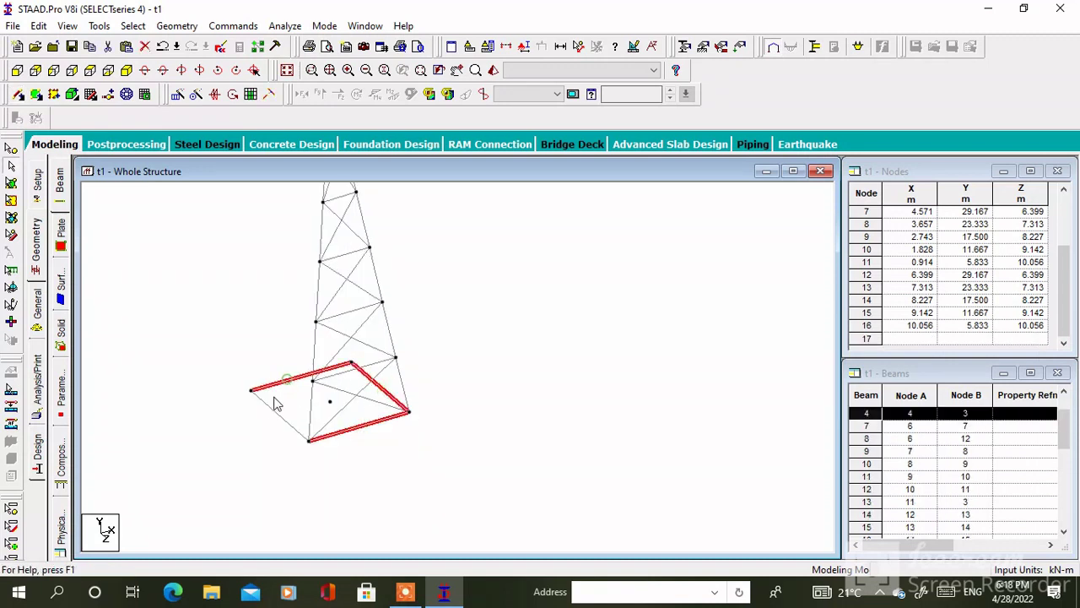
ctrl+click(279, 416)
key(Delete)
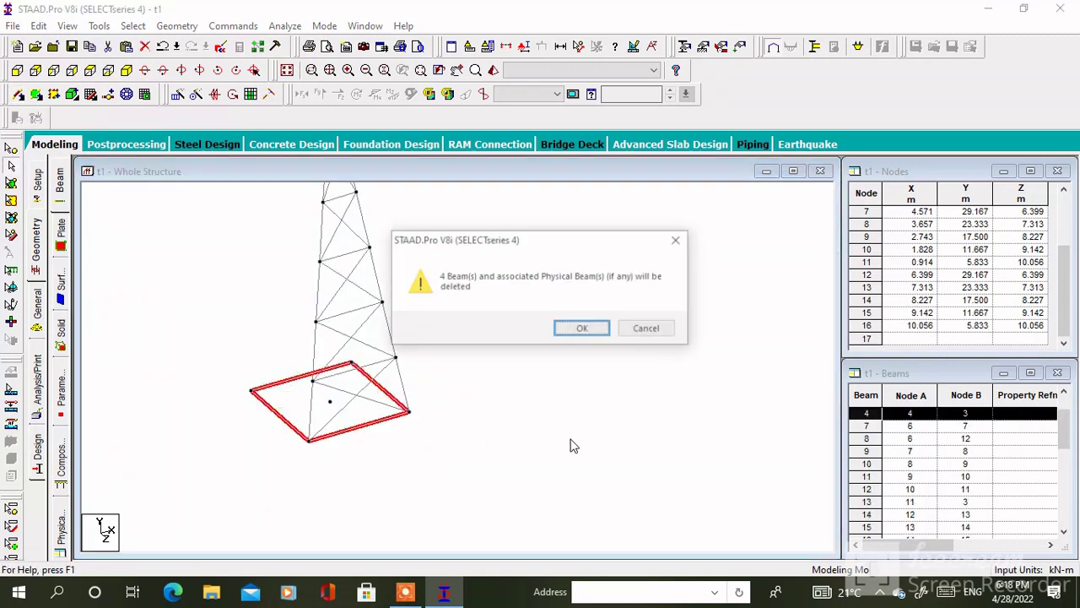
click(595, 328)
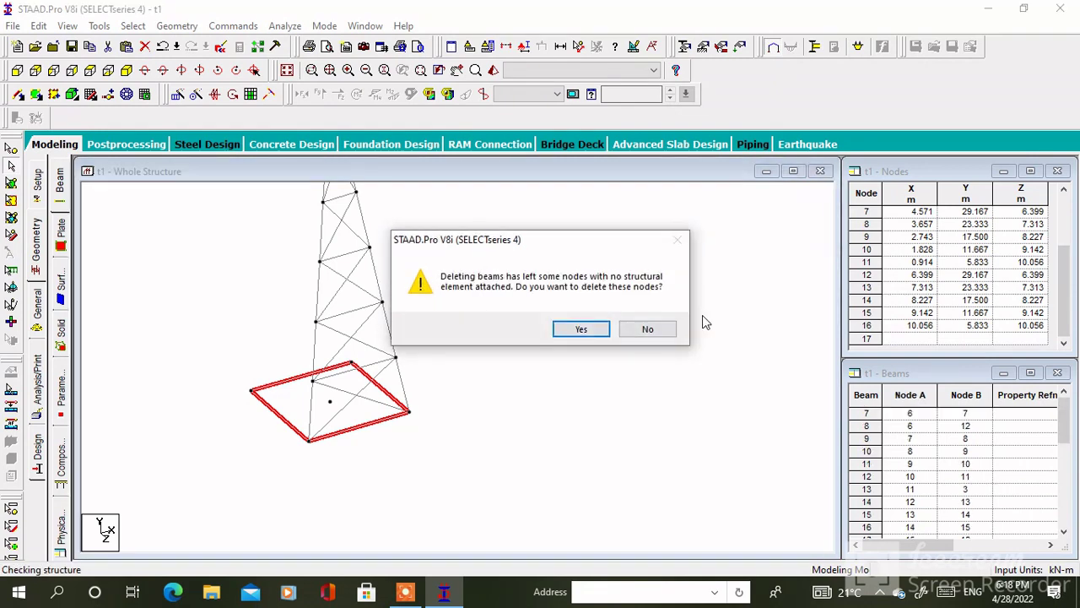
click(664, 336)
- Circular-repeat the whole braced face about the Y axis through centre node 5, with a 360-degree total angle and 4 steps
scroll(352, 429, down, 3)
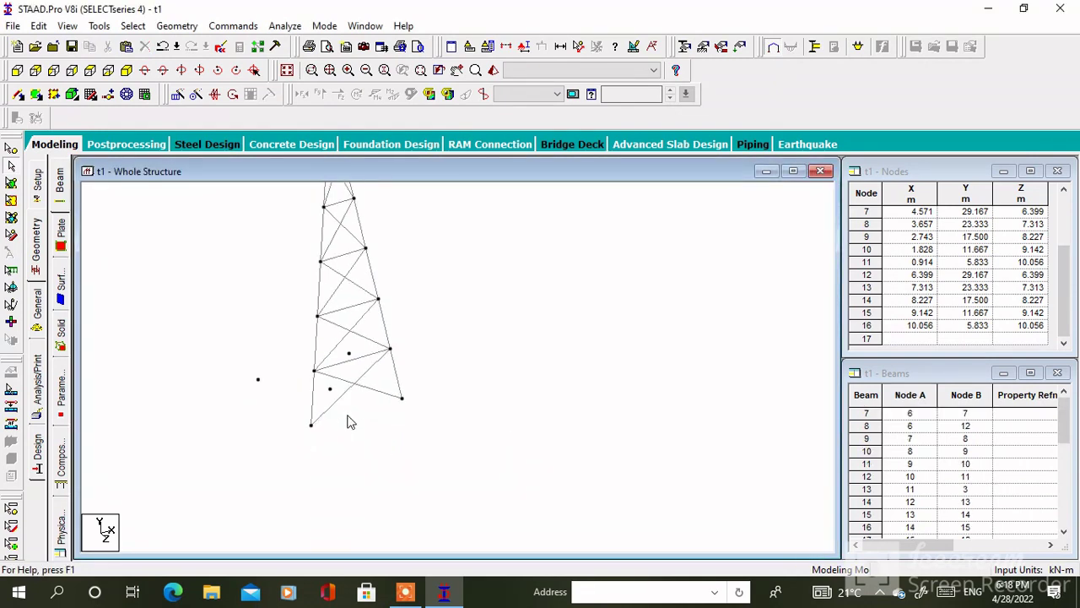
middle_drag(373, 397, 368, 516)
drag(425, 213, 267, 529)
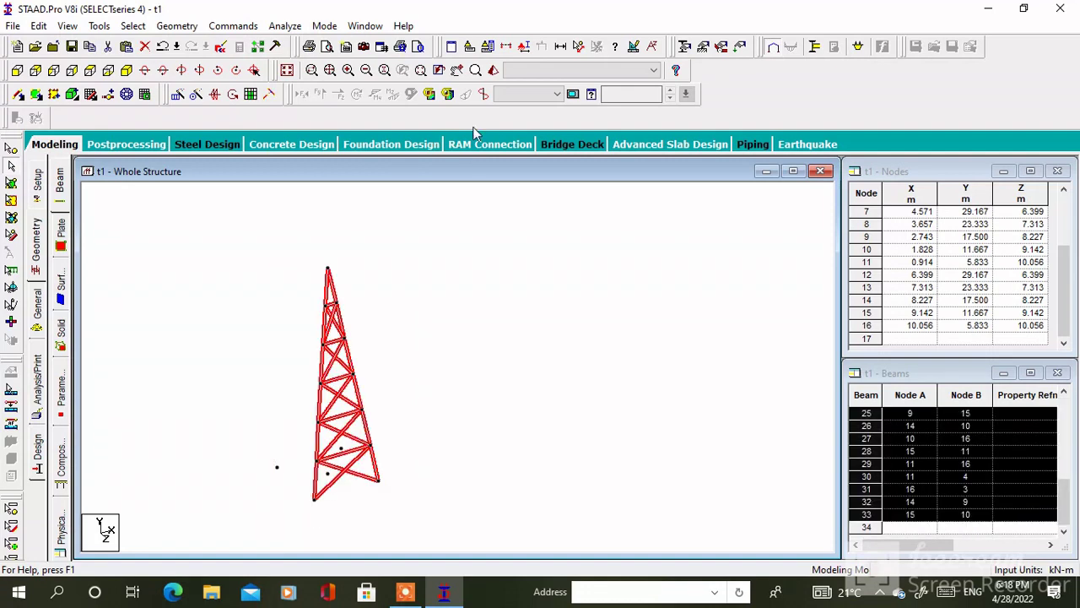
click(177, 26)
click(192, 257)
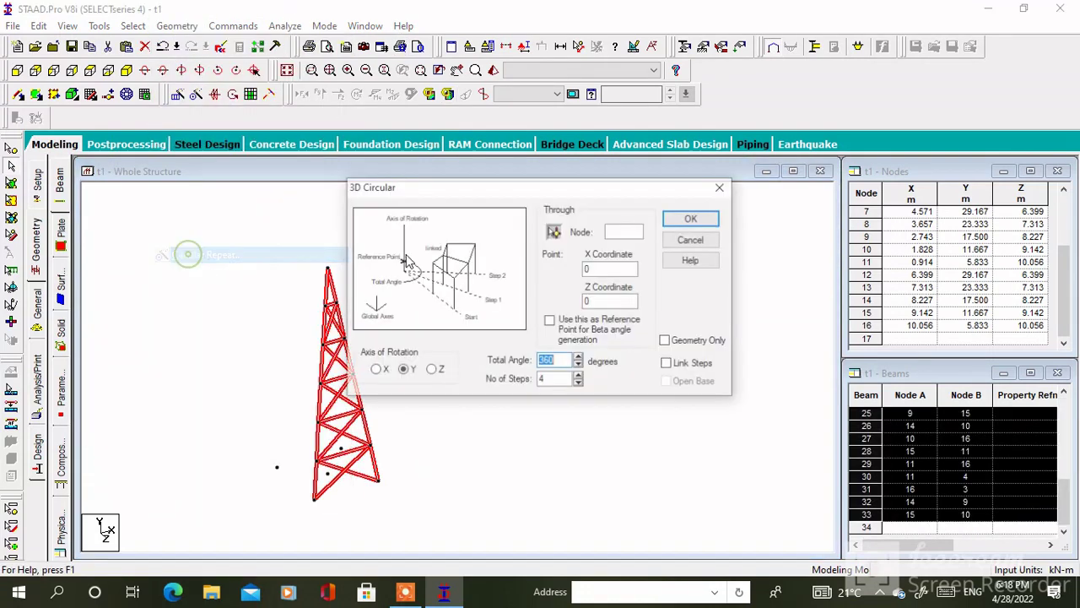
drag(479, 187, 565, 178)
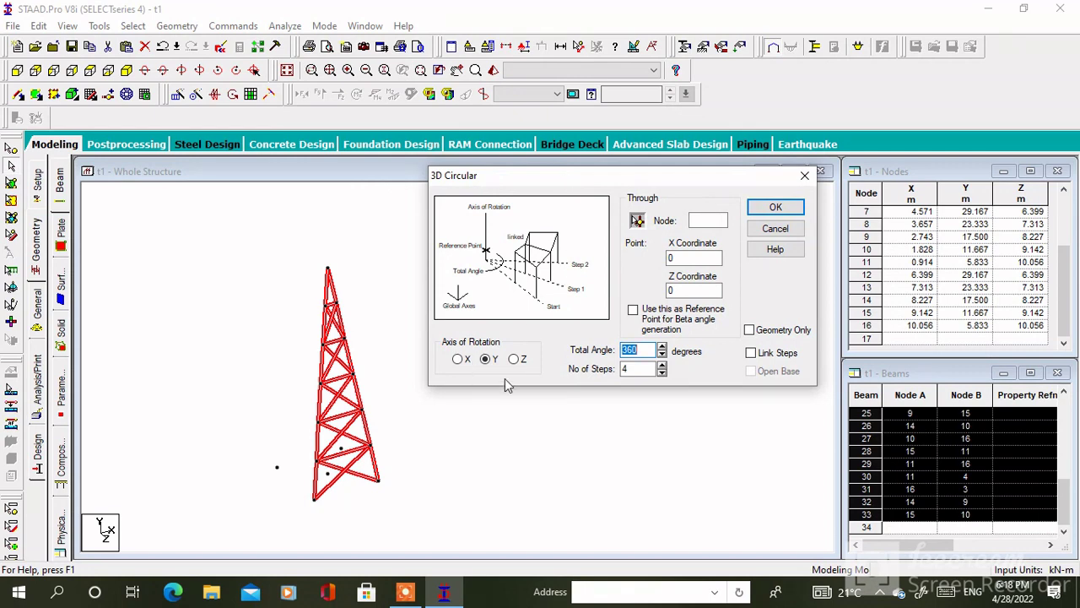
double_click(634, 369)
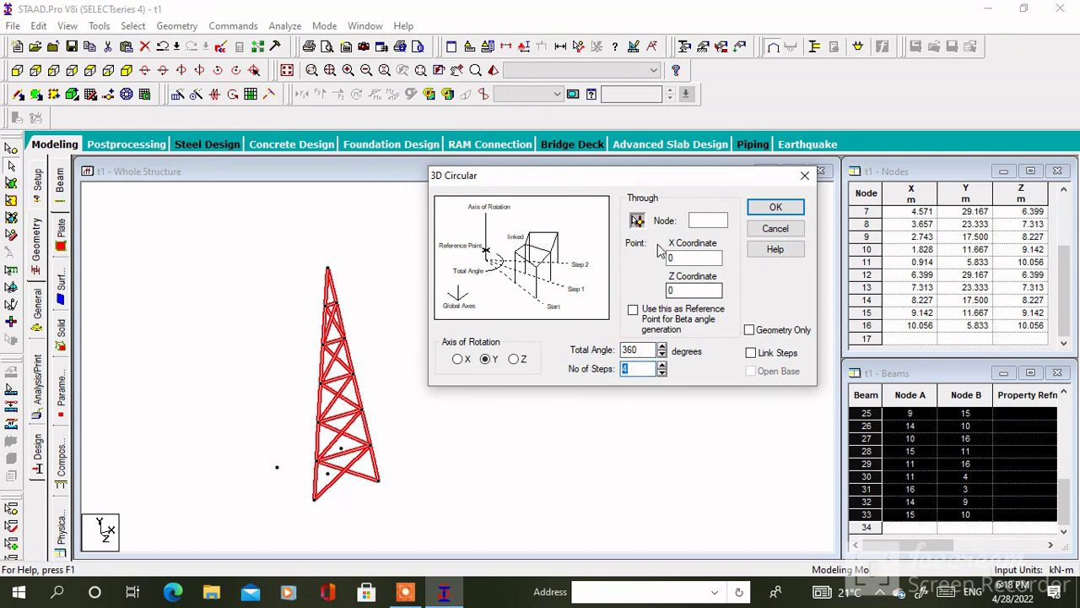
click(638, 222)
click(331, 487)
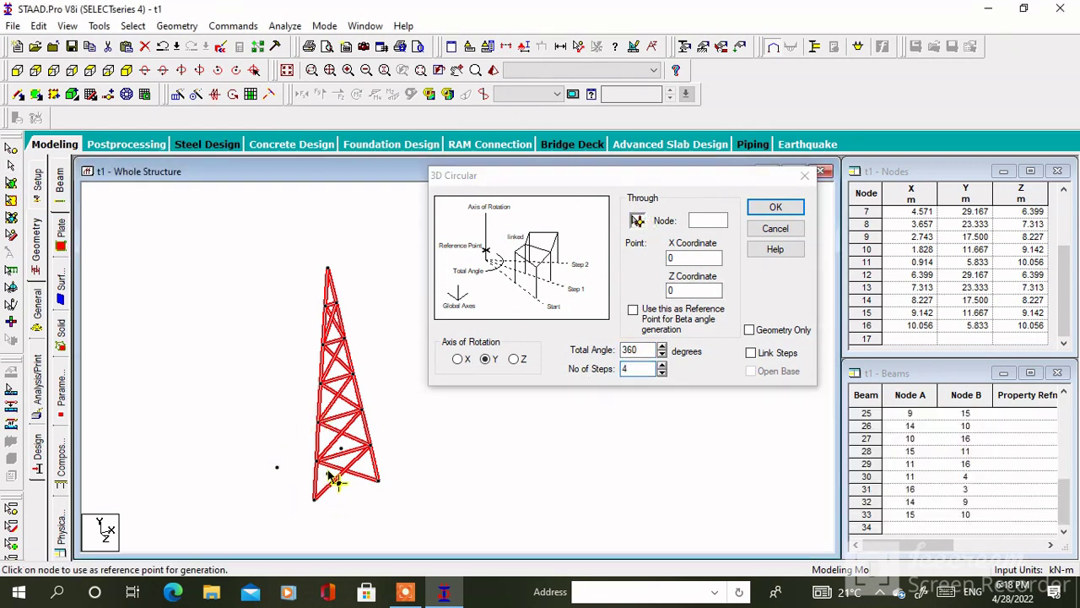
click(776, 207)
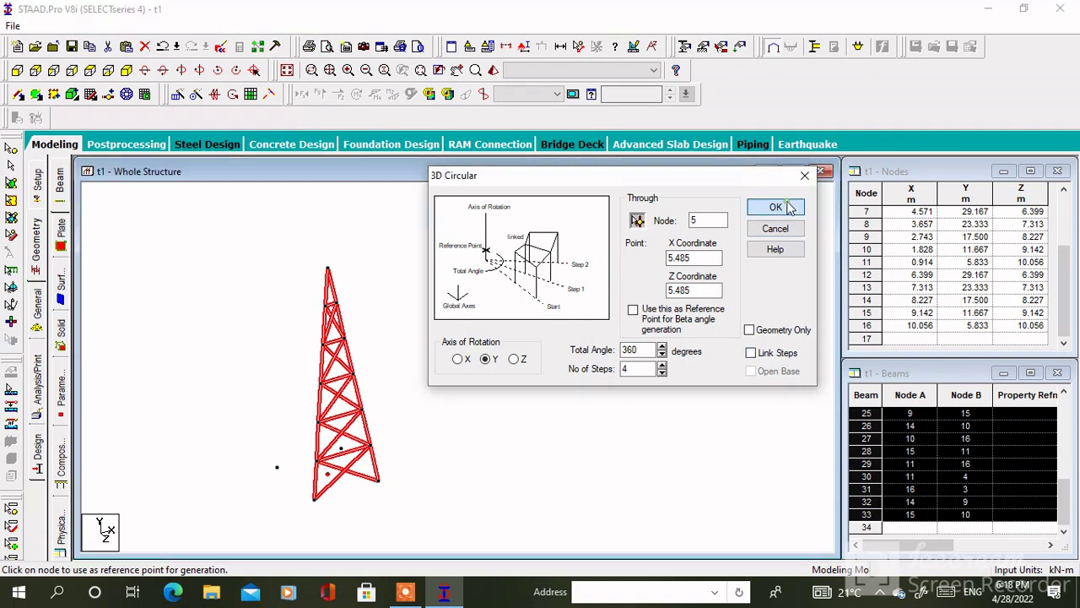
- Inspect the four-sided braced tower from different viewing angles
scroll(374, 386, down, 3)
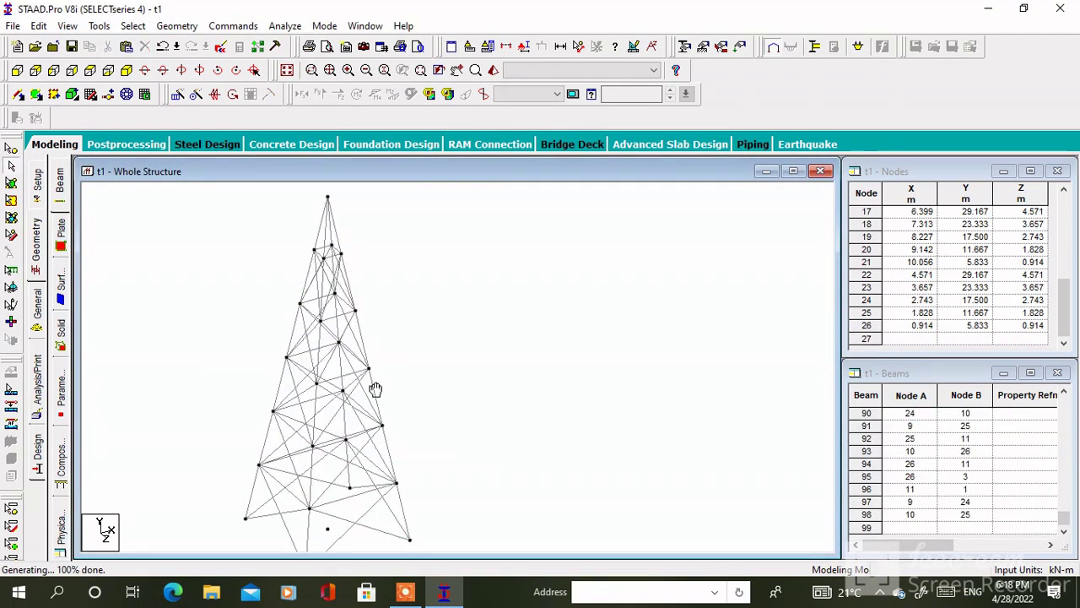
key(Up)
key(Up)
key(Up)
key(Up)
key(Up)
key(Up)
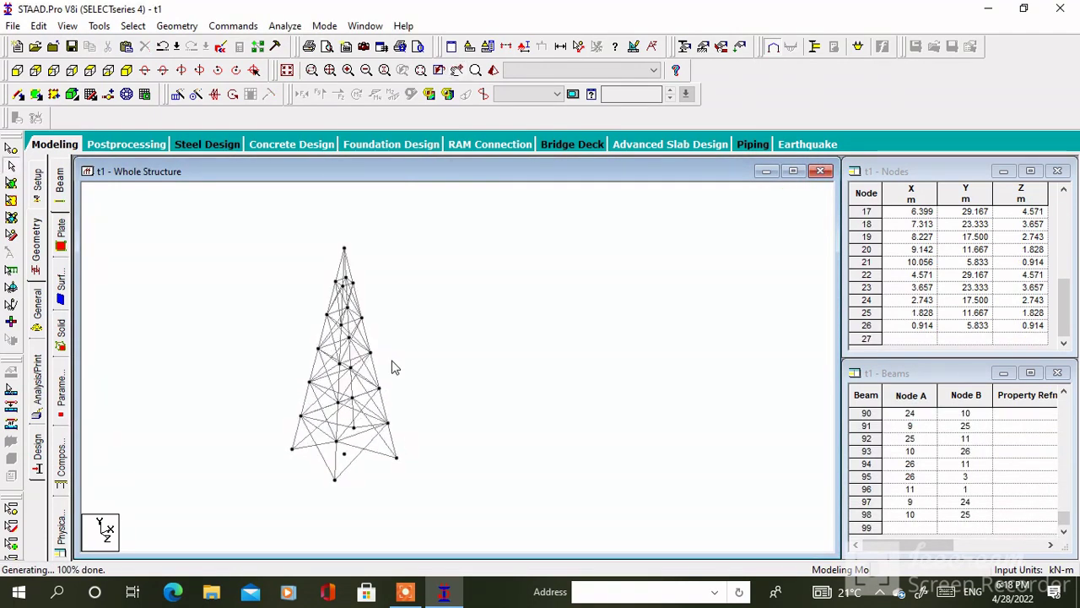
key(Up)
key(Up)
key(Up)
click(17, 70)
- Copy nodes 13 and 18 and paste them with an offset of 6.10 m in X
scroll(400, 369, up, 5)
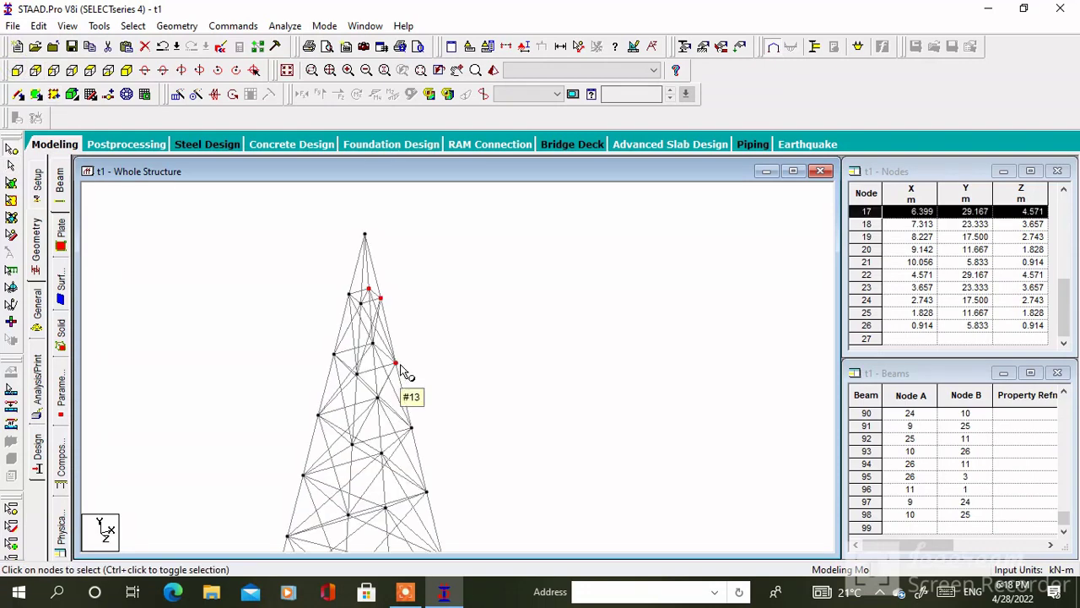
click(425, 331)
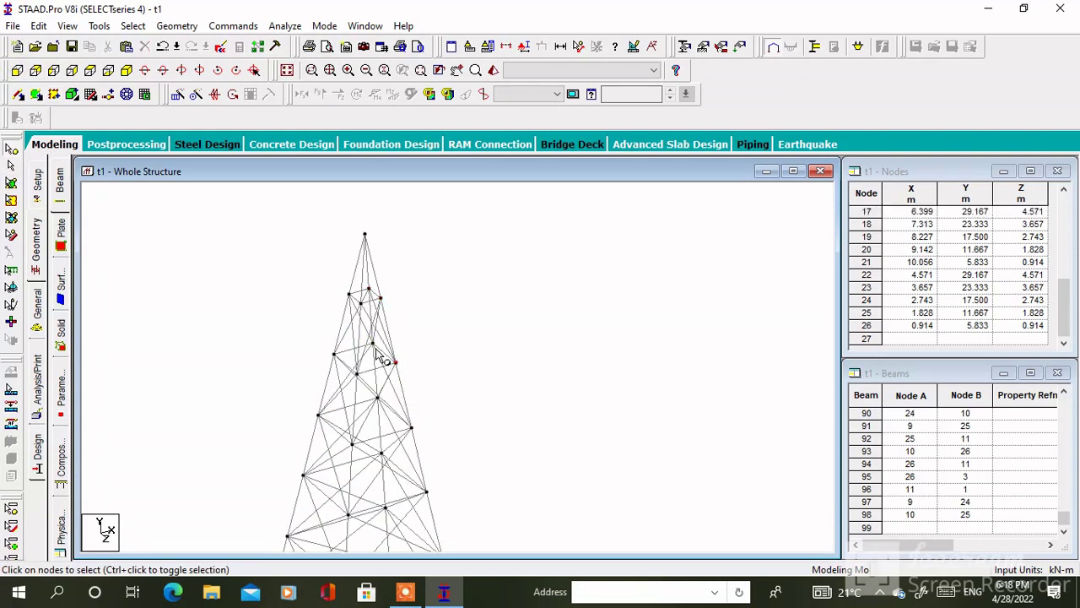
click(373, 344)
right_click(440, 304)
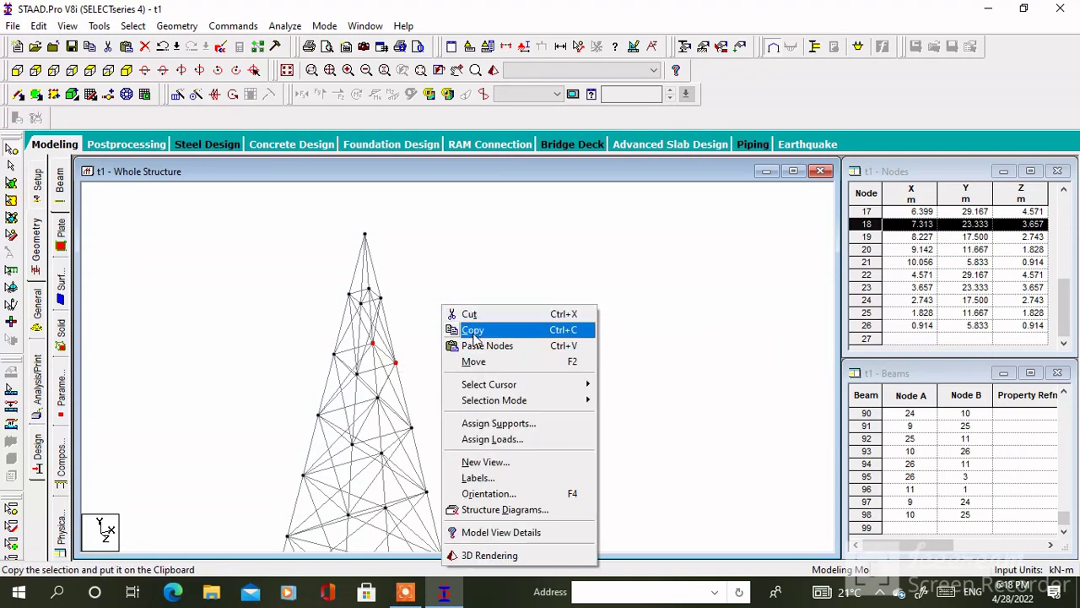
click(474, 330)
right_click(474, 336)
click(534, 111)
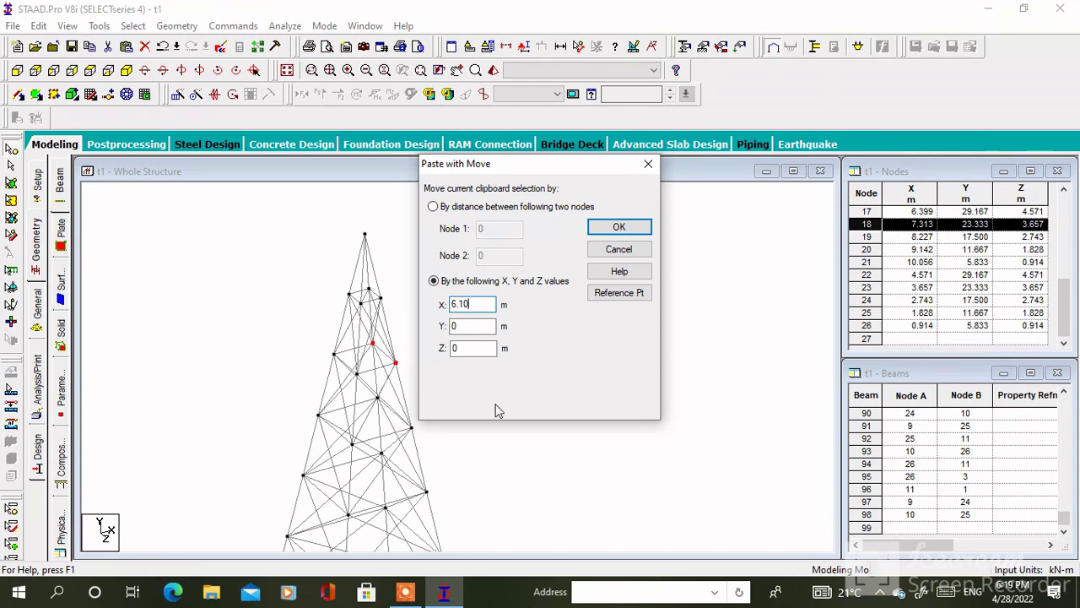
text(6.10)
click(618, 226)
- Add sloping cross-arm beams from nodes 12 and 17 to the pasted nodes and join the two tips, accepting the auto save
click(18, 93)
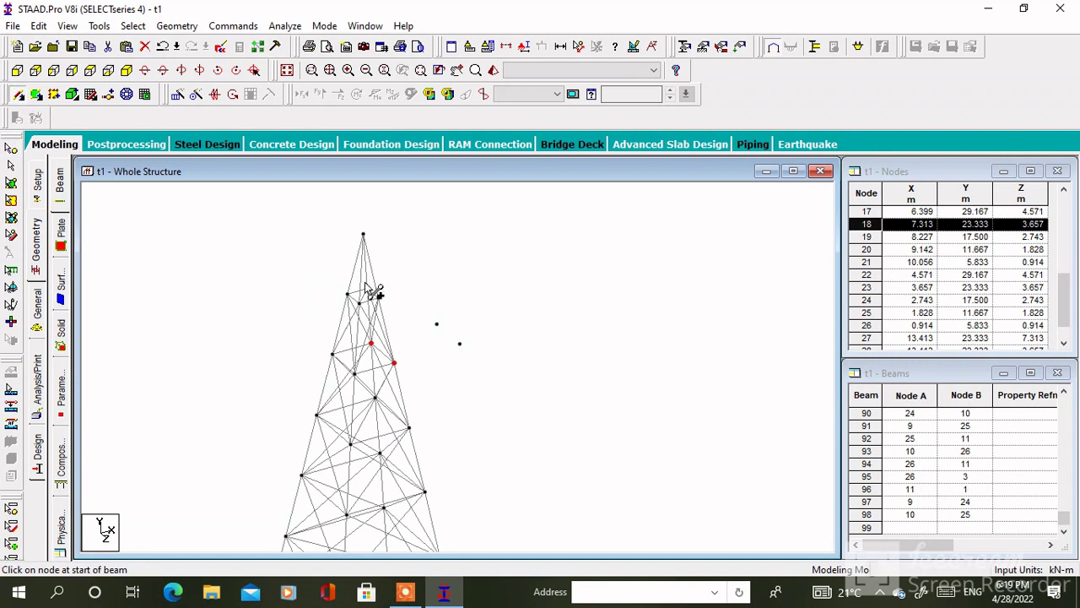
drag(376, 295, 460, 343)
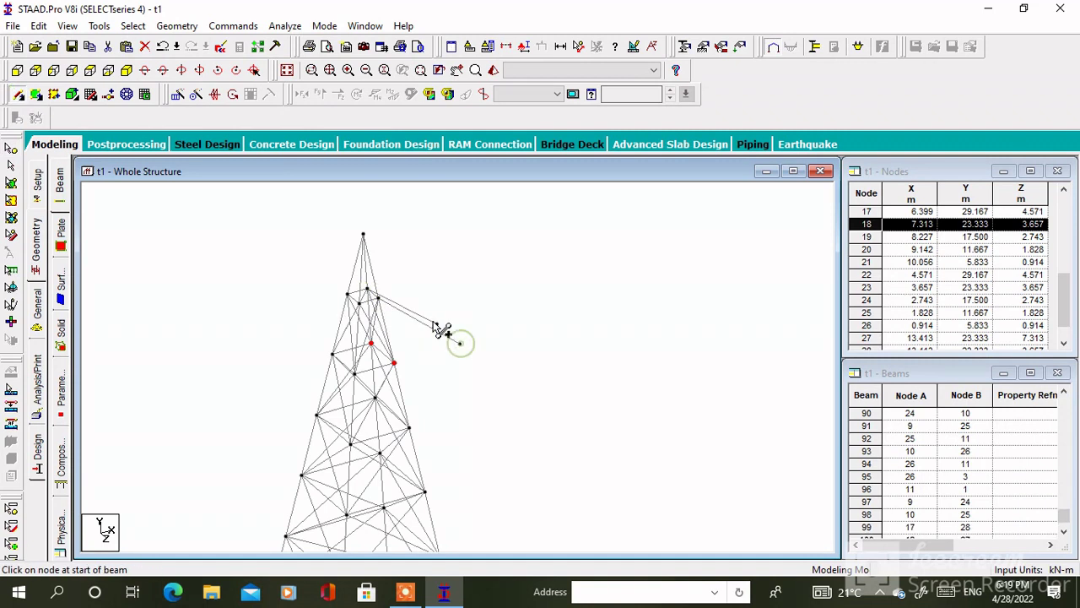
click(470, 349)
key(Escape)
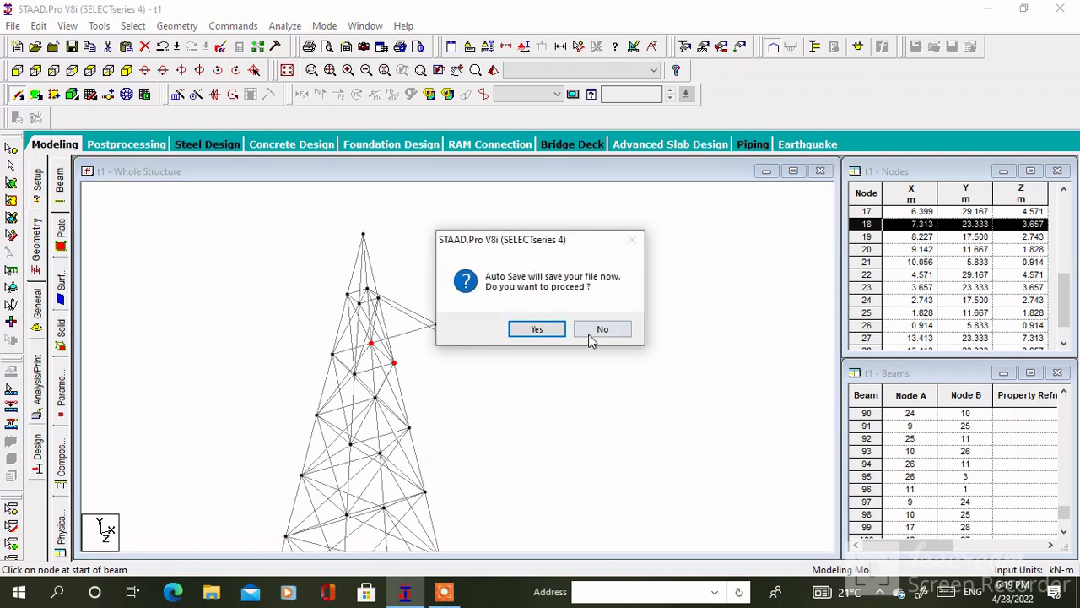
click(547, 331)
click(446, 318)
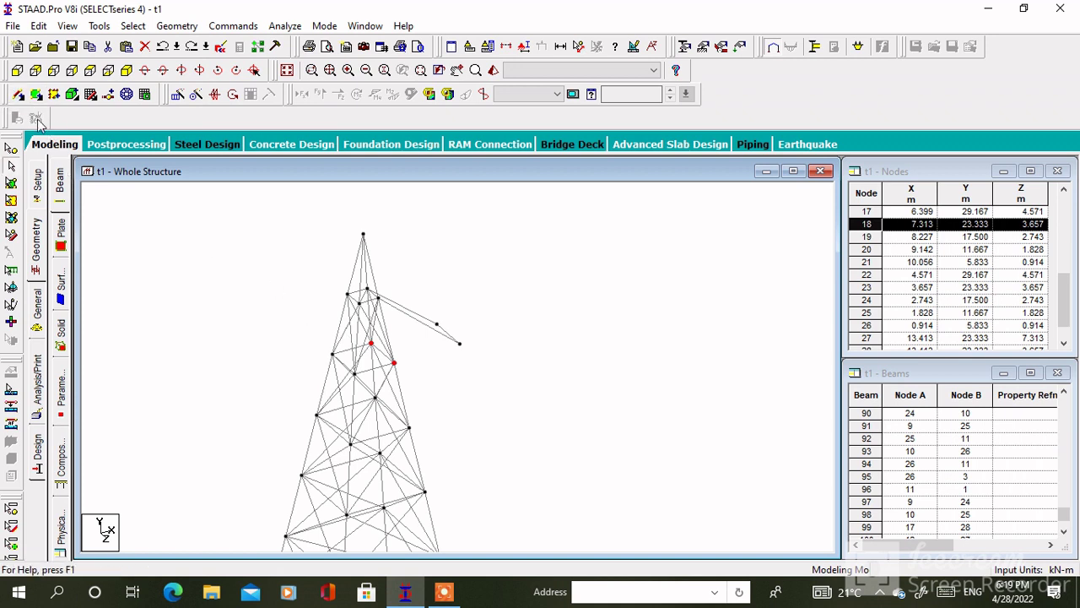
- Add the lower horizontal cross-arm beams from nodes 18 and 13 to the corresponding tip nodes
click(18, 95)
drag(371, 346, 438, 324)
drag(395, 362, 449, 344)
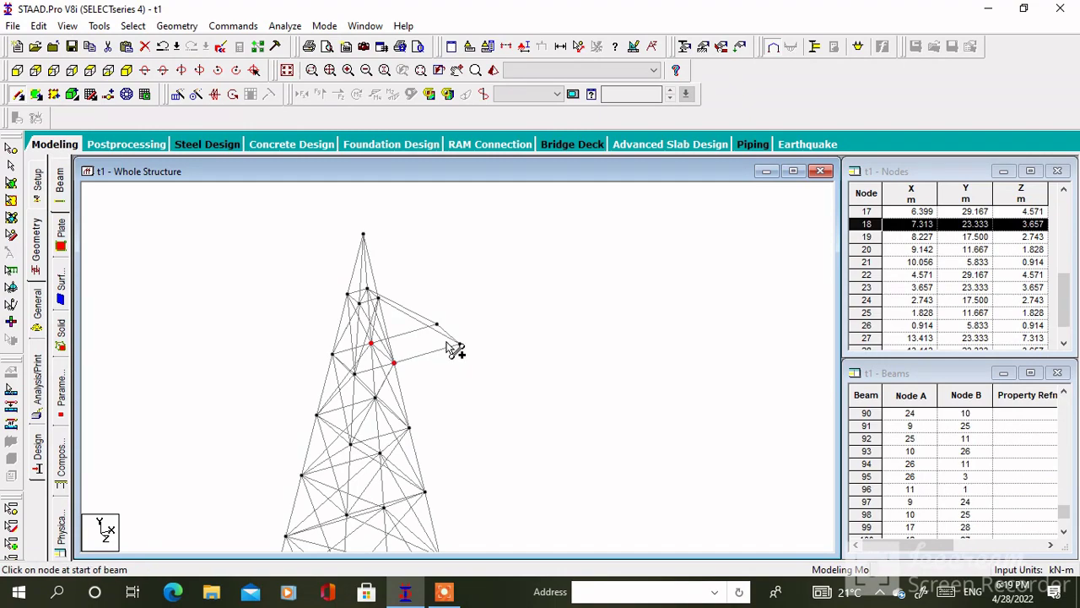
- Insert a midpoint node into the sloping cross-arm beam between nodes 12 and 27
scroll(435, 321, up, 2)
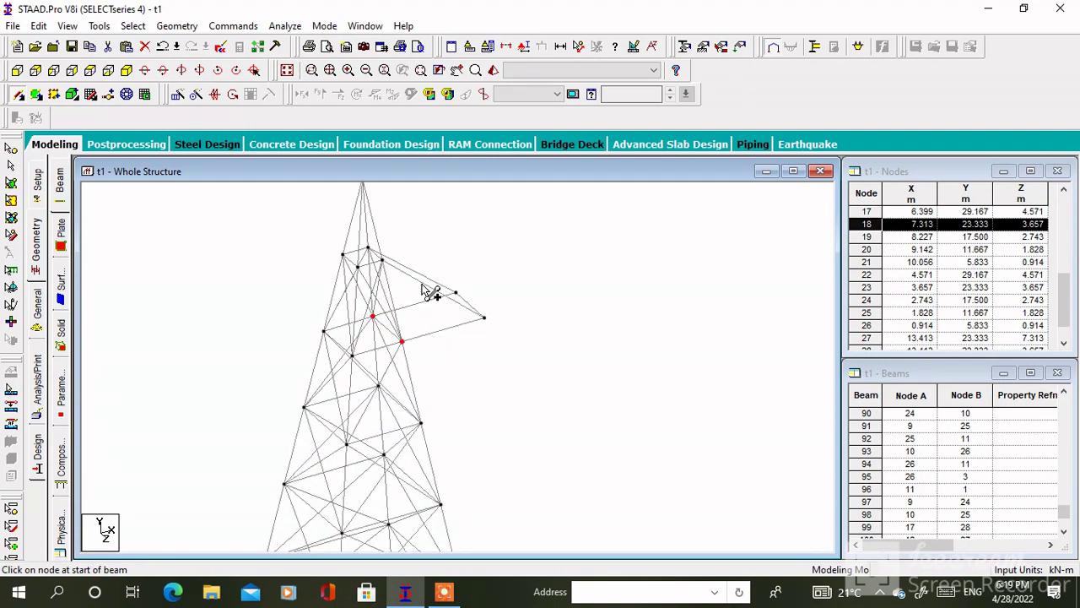
click(19, 99)
click(434, 297)
click(537, 329)
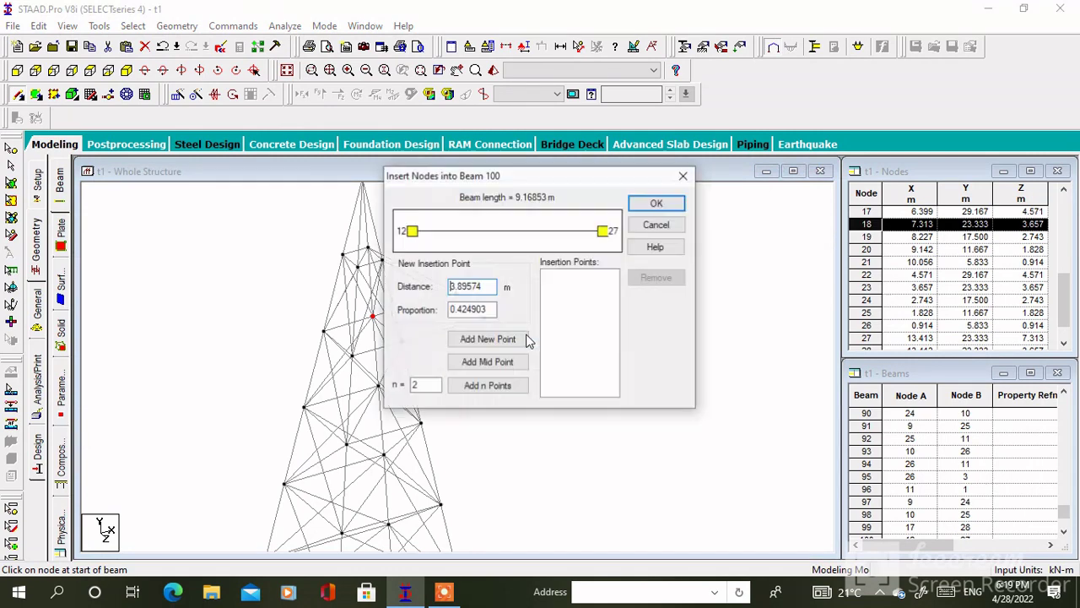
click(487, 361)
click(647, 208)
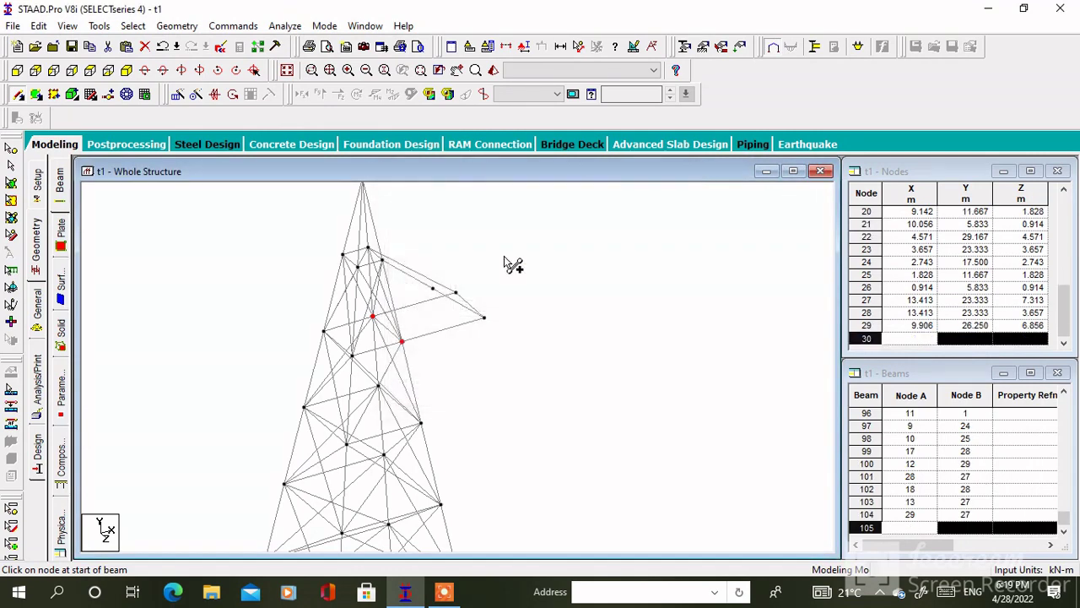
- Insert a midpoint node into the sloping cross-arm beam between nodes 17 and 28
click(429, 284)
click(537, 329)
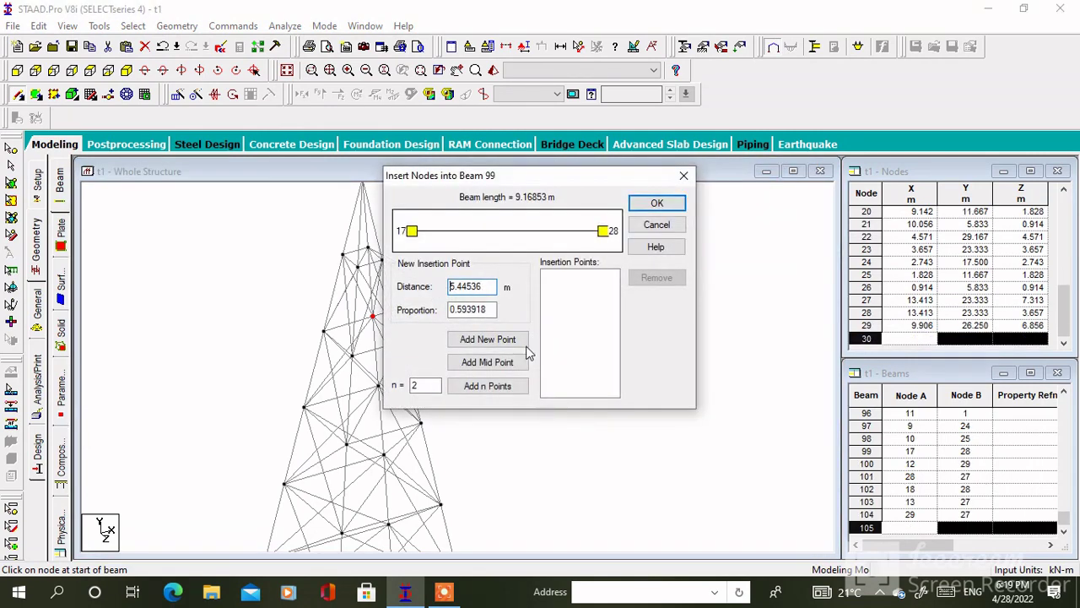
click(487, 361)
click(657, 203)
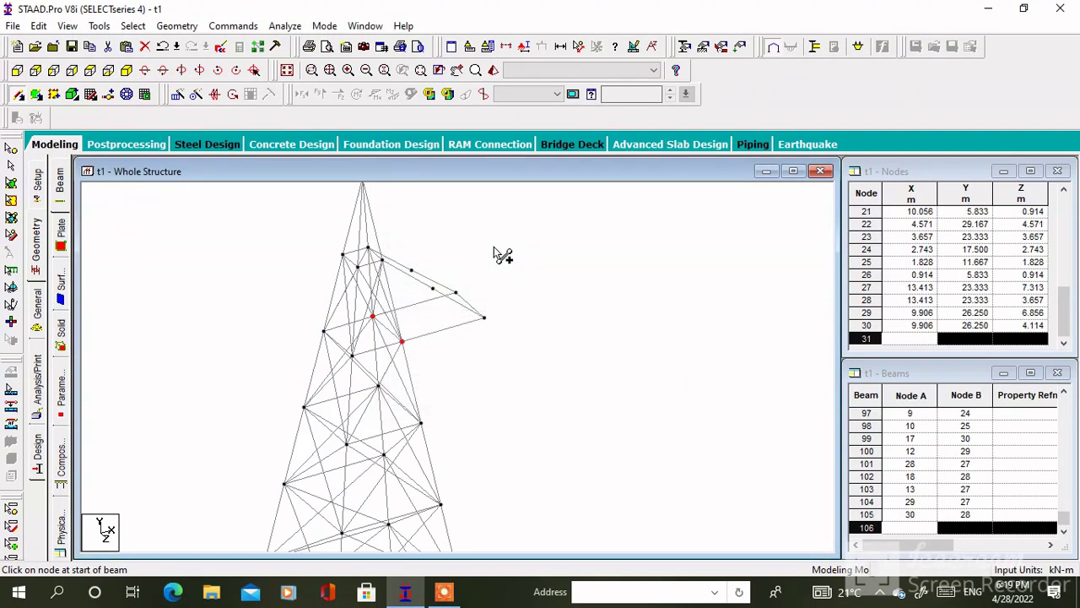
- Add beams by perpendicular intersection from nodes 29 and 30 of the sloping cross-arm beams to the lower cross-arm beams
click(176, 26)
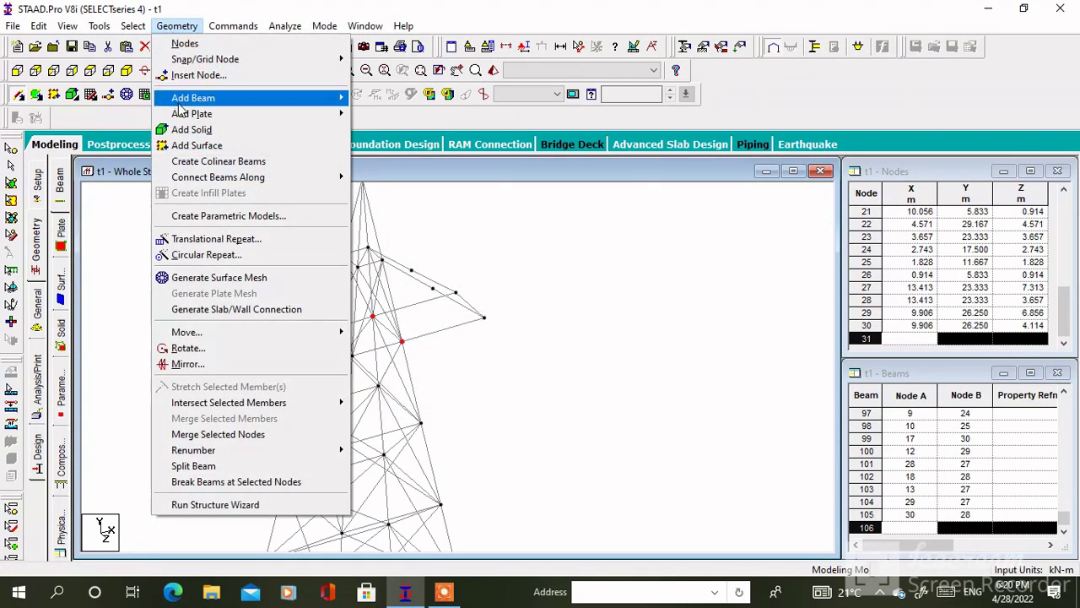
mouse_move(279, 97)
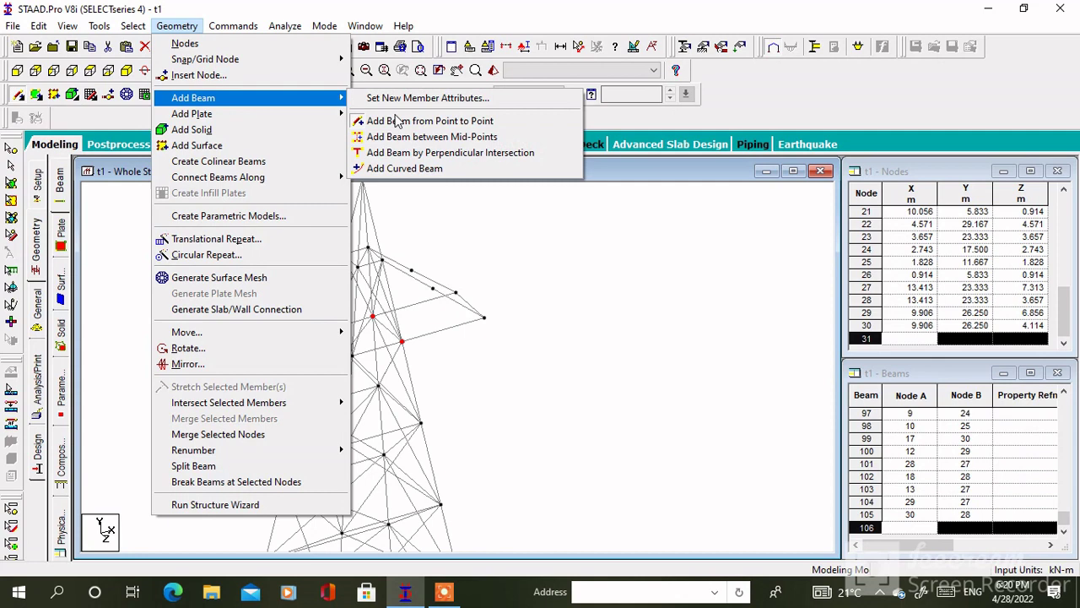
click(422, 152)
click(432, 291)
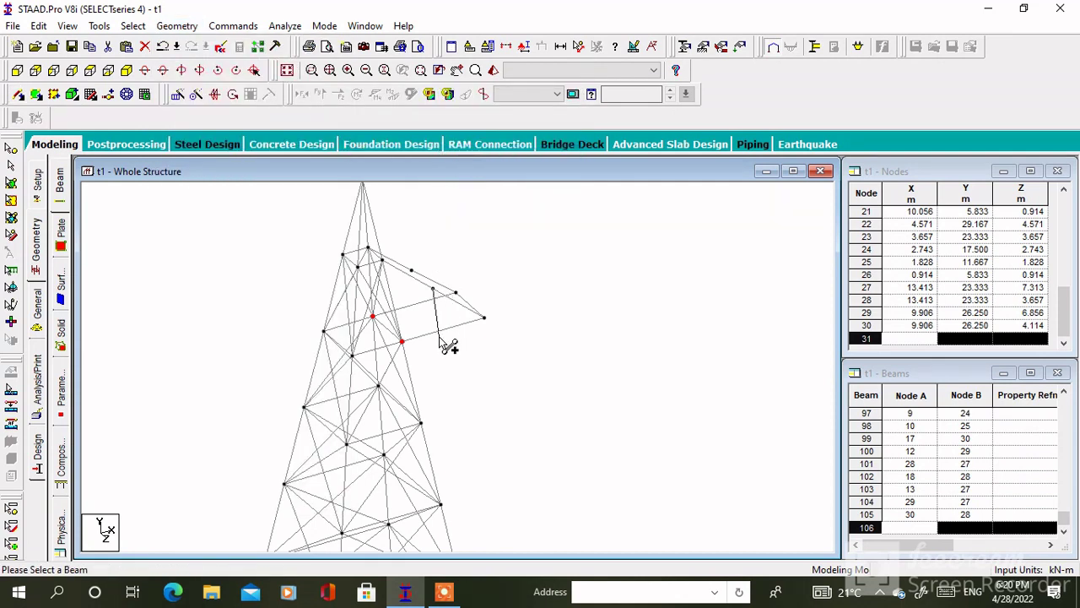
click(439, 334)
click(410, 270)
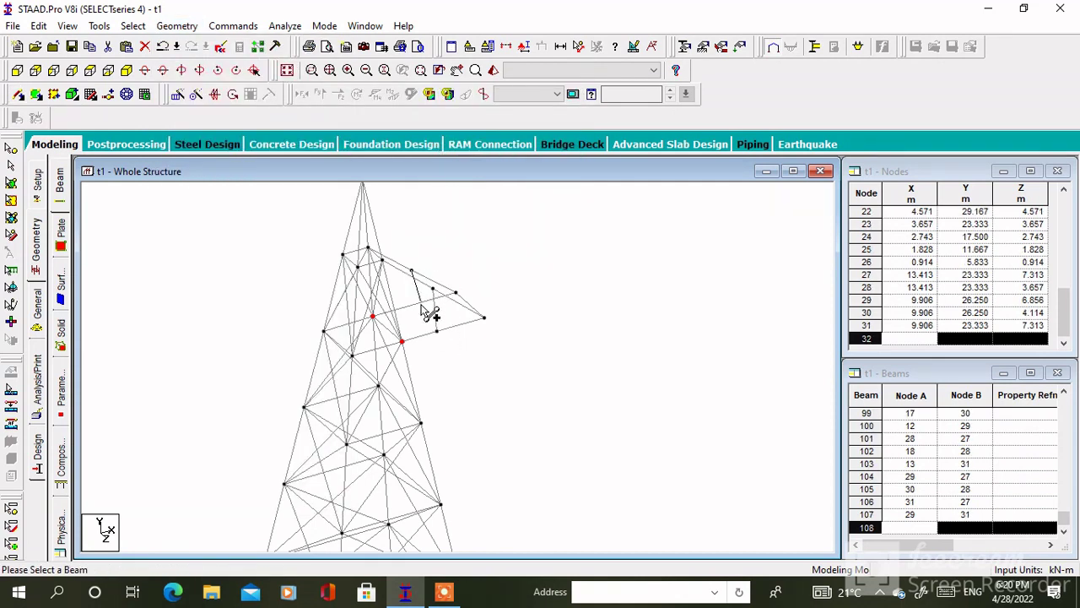
click(422, 314)
- Add cross-arm beams joining node pairs 30–29 and 32–31, and diagonals from node 29 to 13 and node 30 to 18
drag(416, 250, 445, 316)
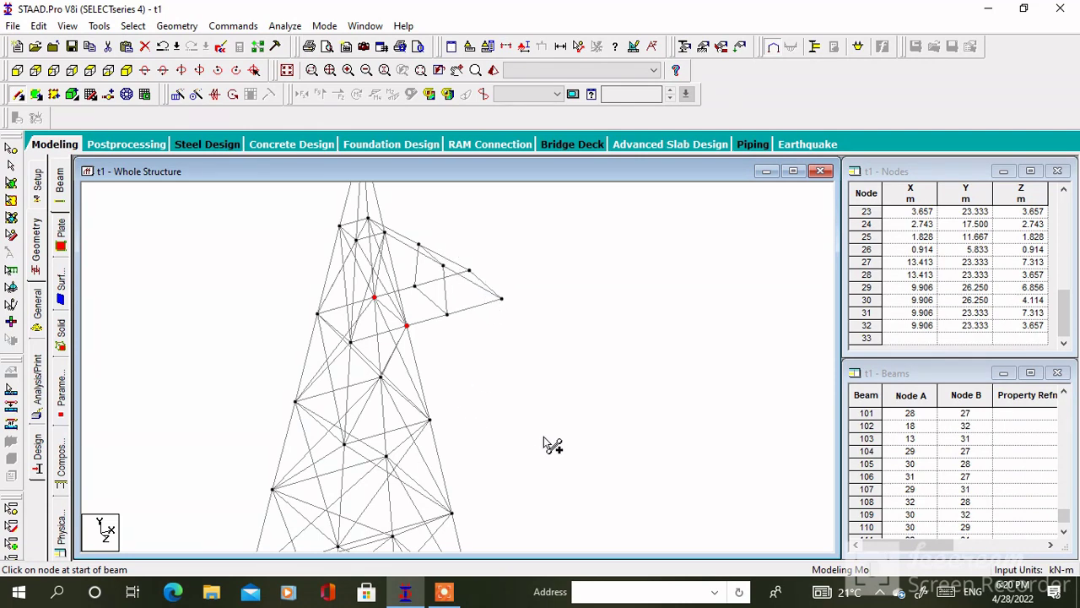
key(Left)
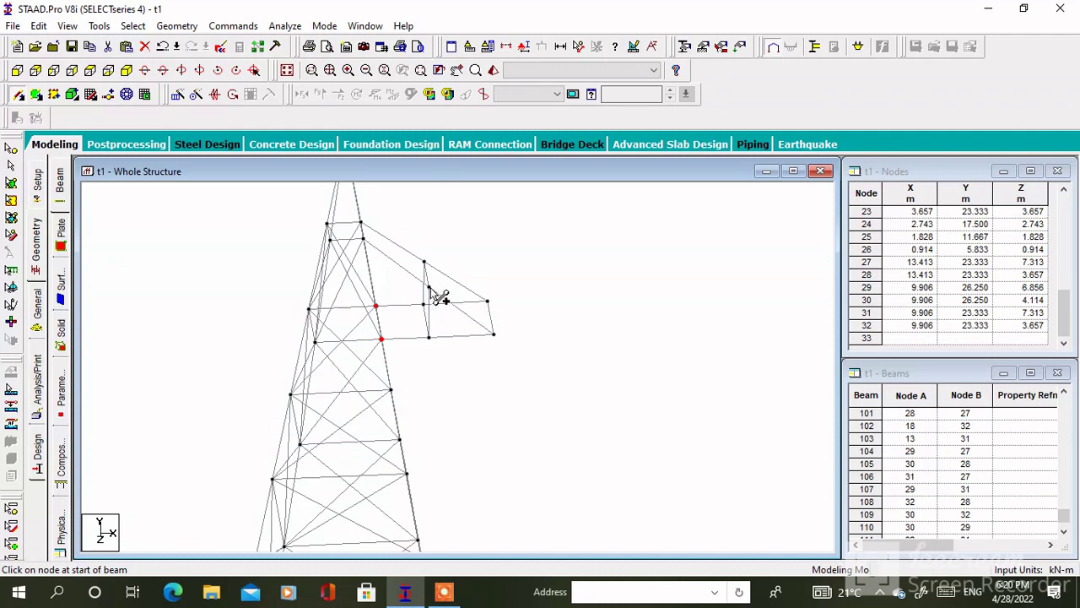
drag(428, 289, 382, 337)
drag(423, 261, 377, 304)
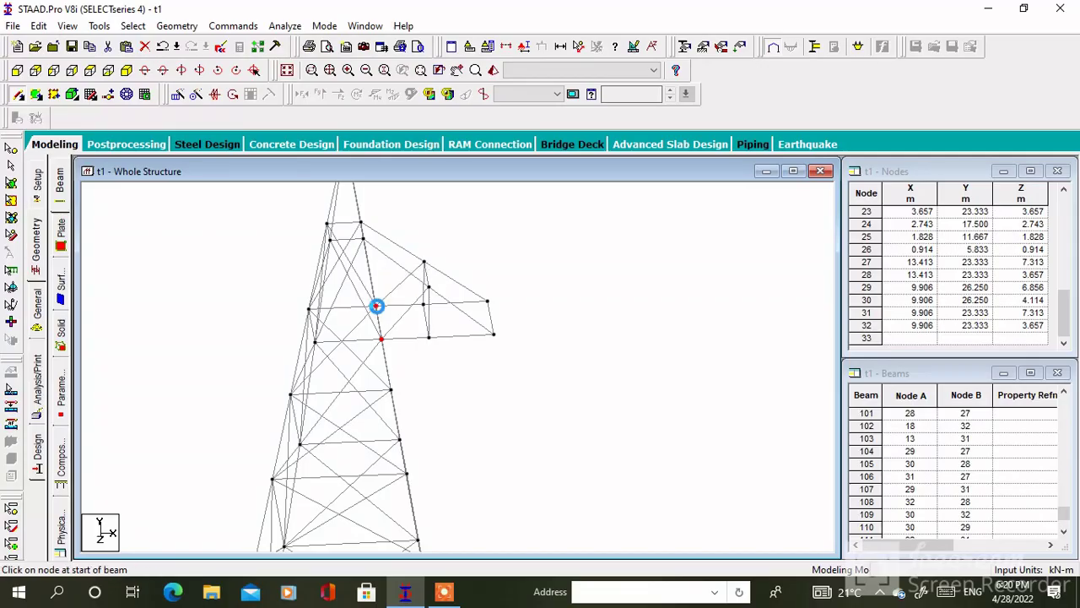
scroll(648, 270, up, 1)
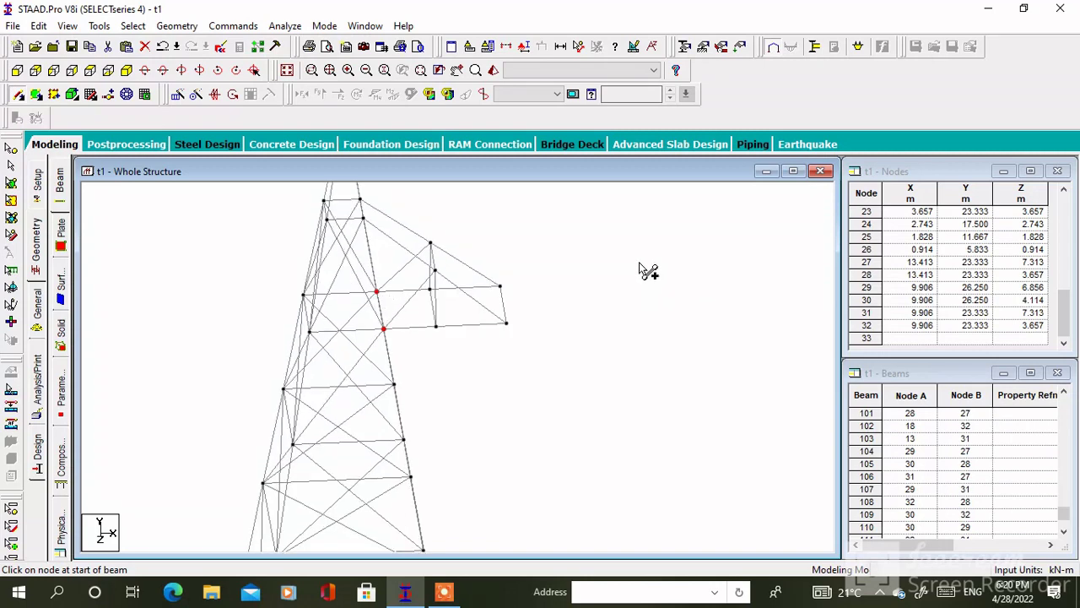
- Examine the braced cross-arm from the front and from rotated viewpoints
click(17, 70)
key(Down)
key(Down)
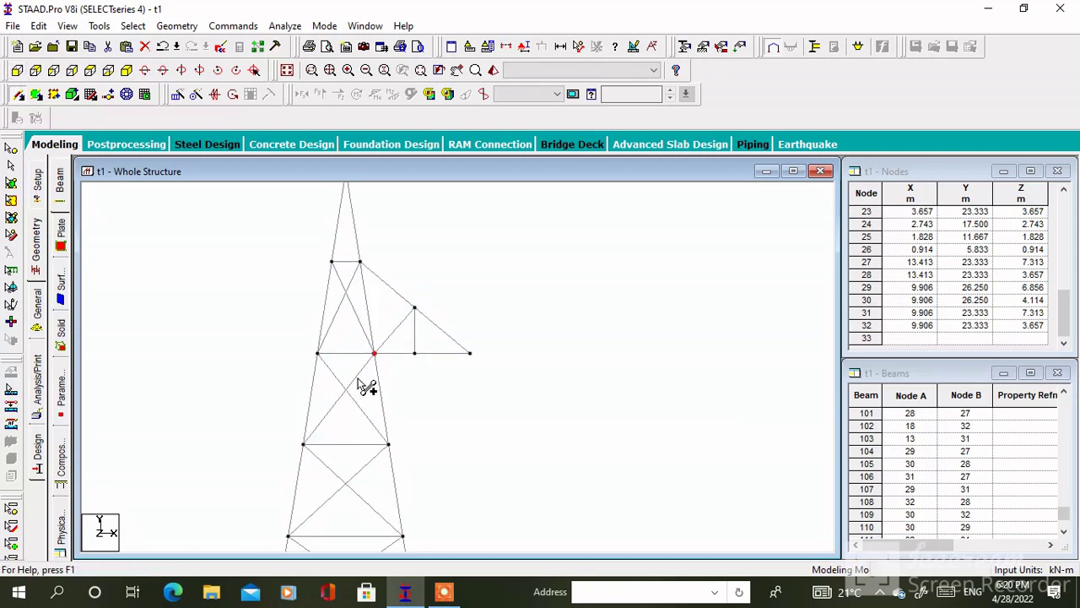
key(Right)
key(Right)
key(Right)
key(Right)
key(Right)
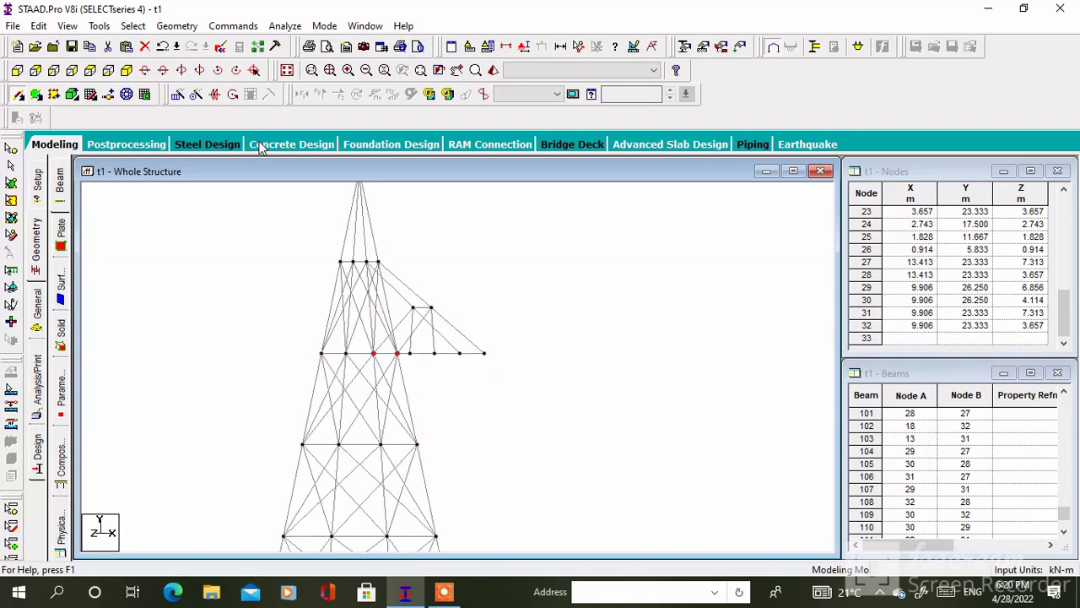
key(Right)
key(Right)
key(Right)
key(Right)
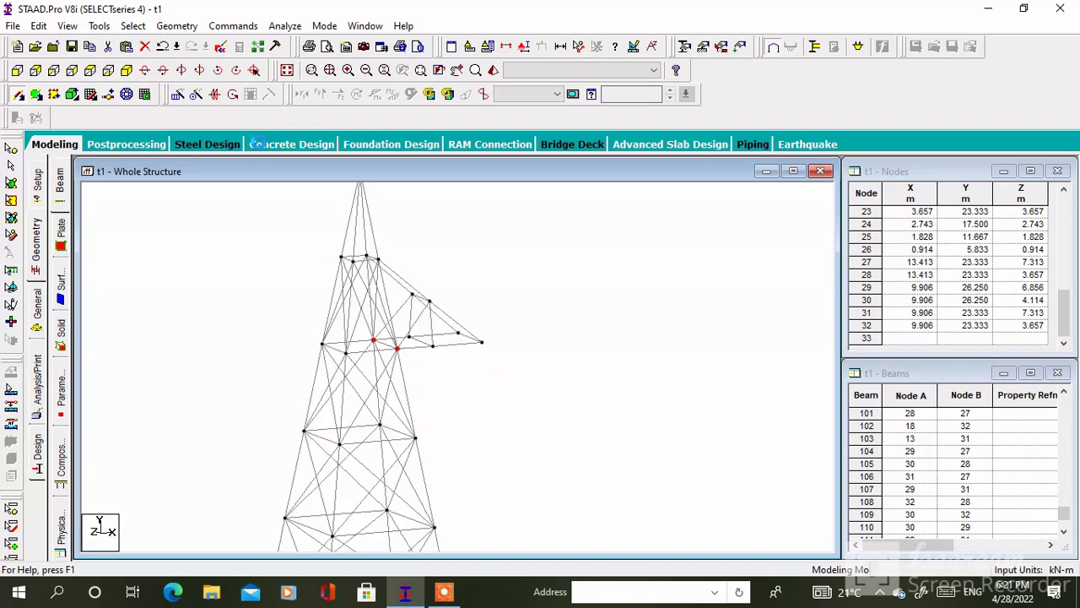
- Select all cross-arm beams and mirror them as a copy about the Y-Z plane through the base-centre node
key(Down)
key(Down)
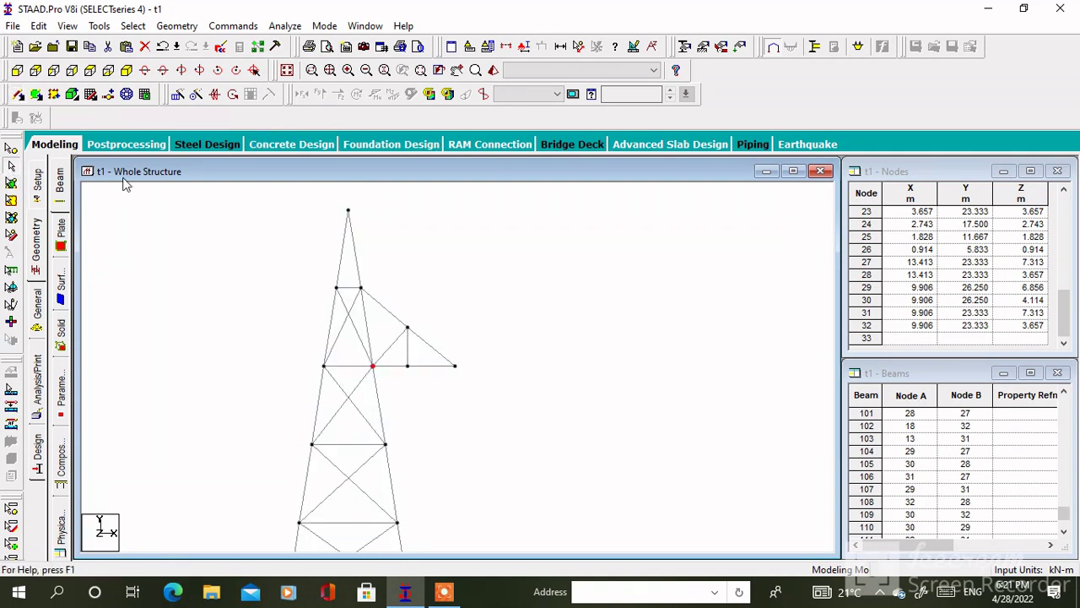
drag(498, 236, 380, 380)
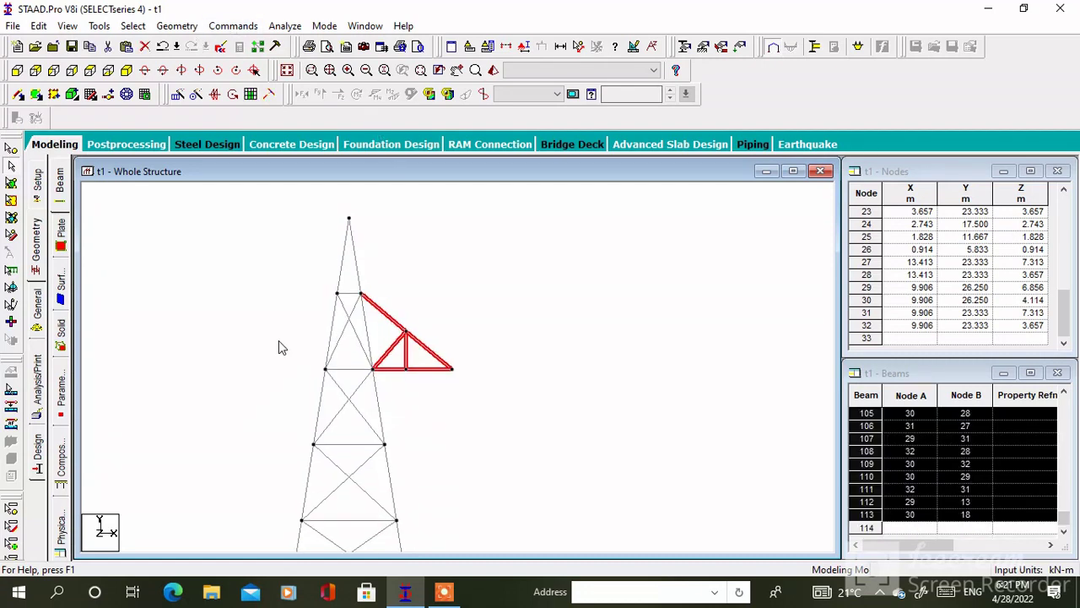
middle_drag(278, 340, 310, 285)
scroll(310, 285, down, 5)
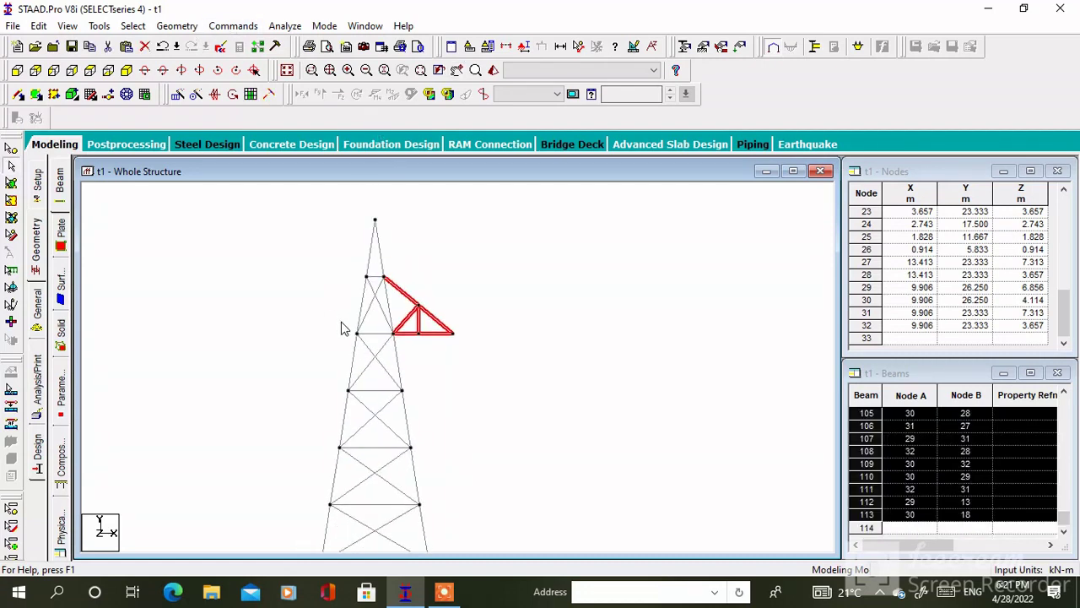
click(188, 27)
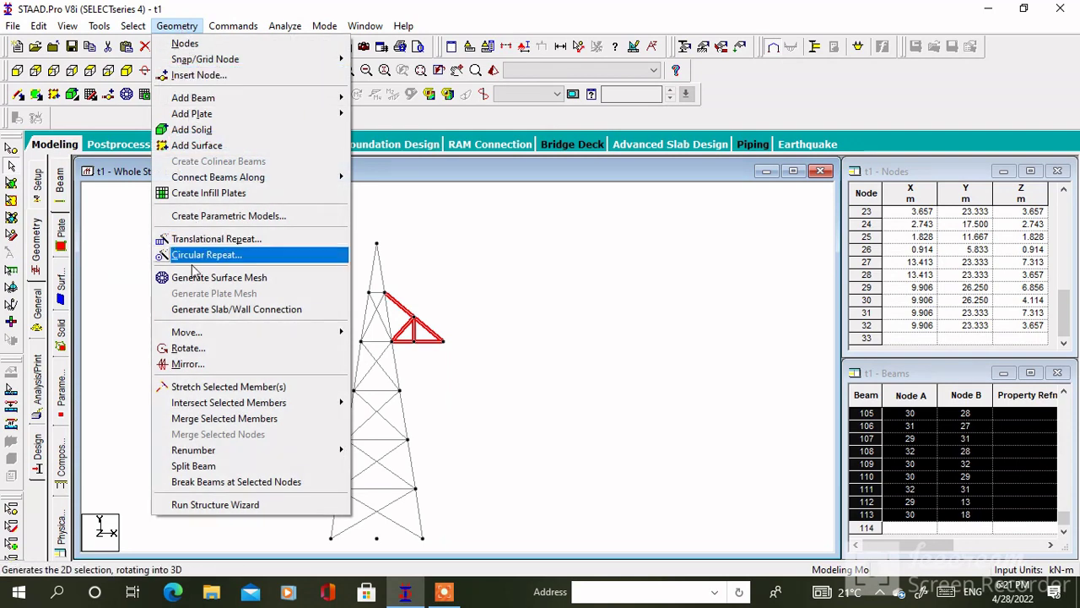
click(197, 365)
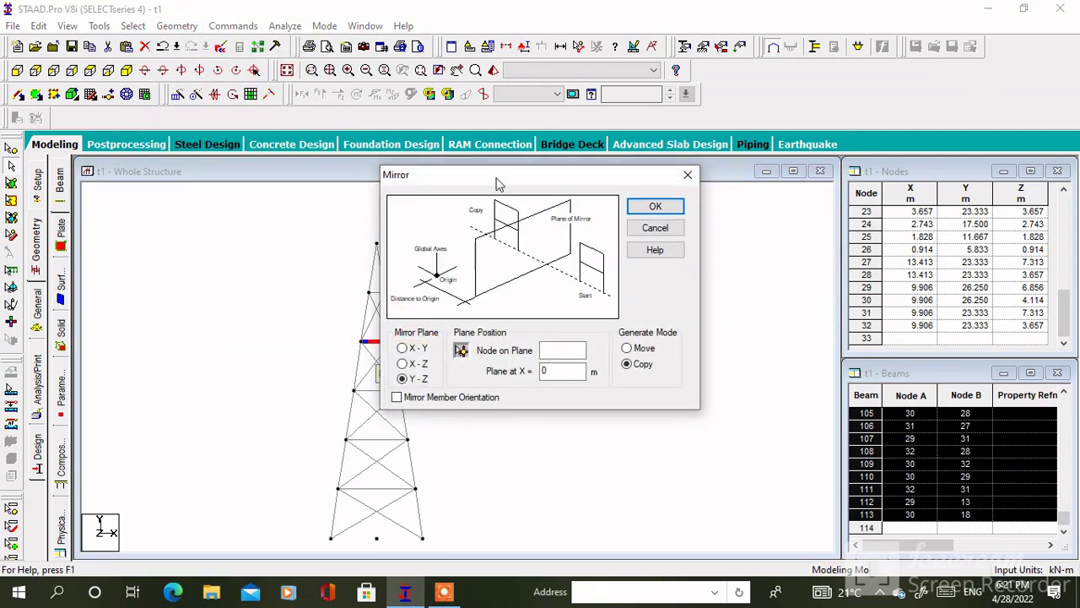
drag(503, 180, 627, 127)
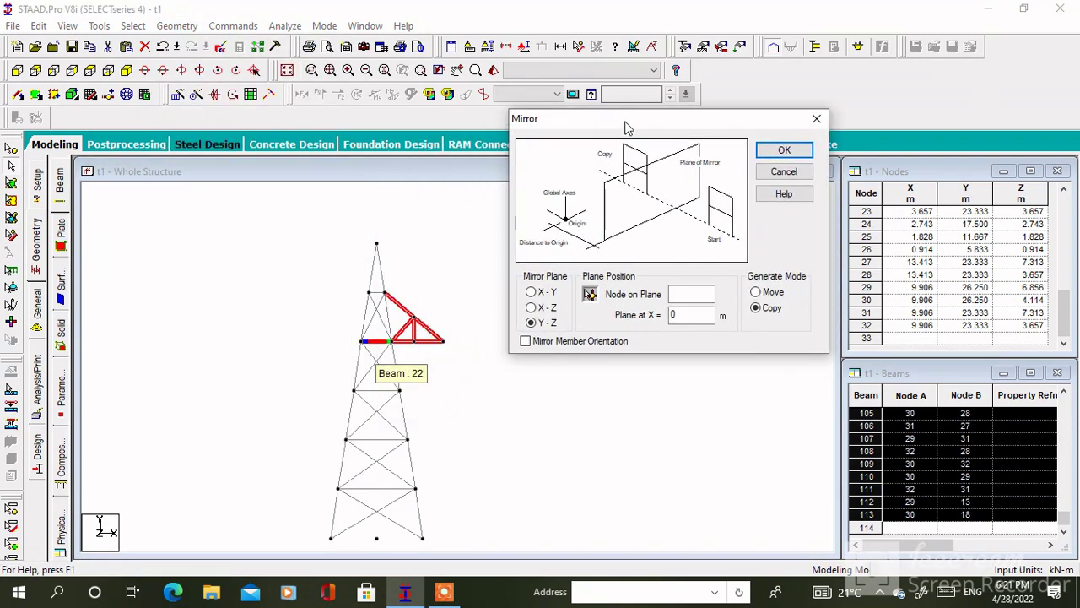
click(589, 295)
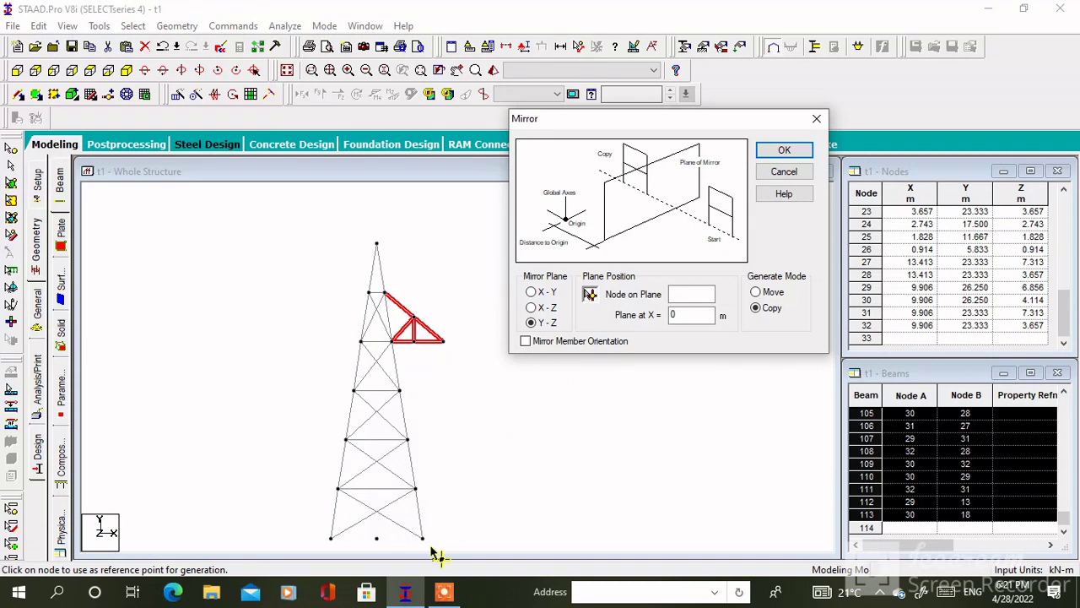
click(376, 538)
click(785, 154)
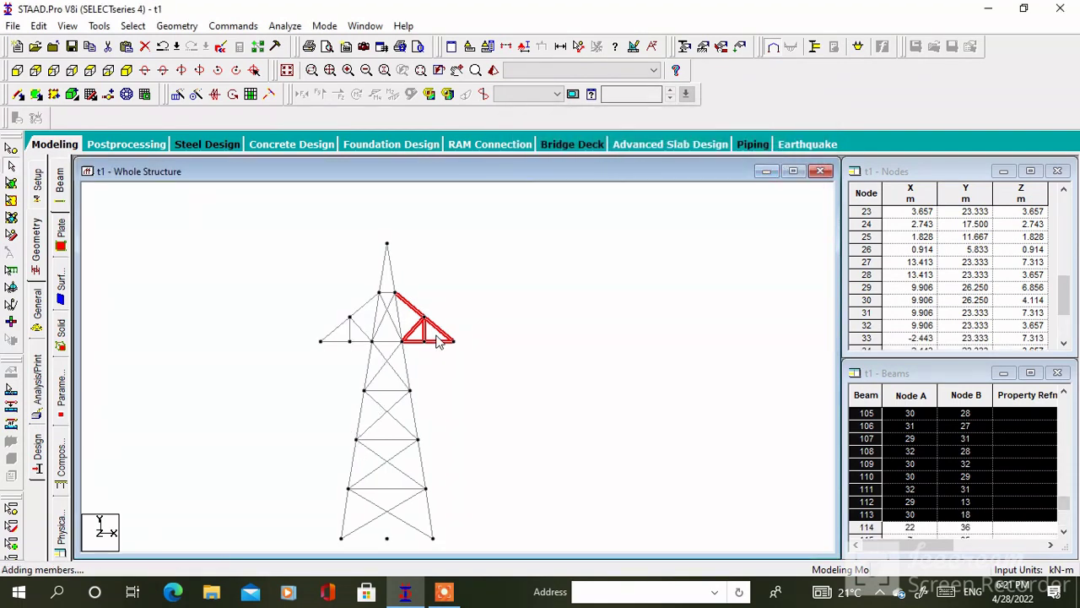
- Check the mirrored cross-arm in isometric view and undo the mirror copy
click(453, 293)
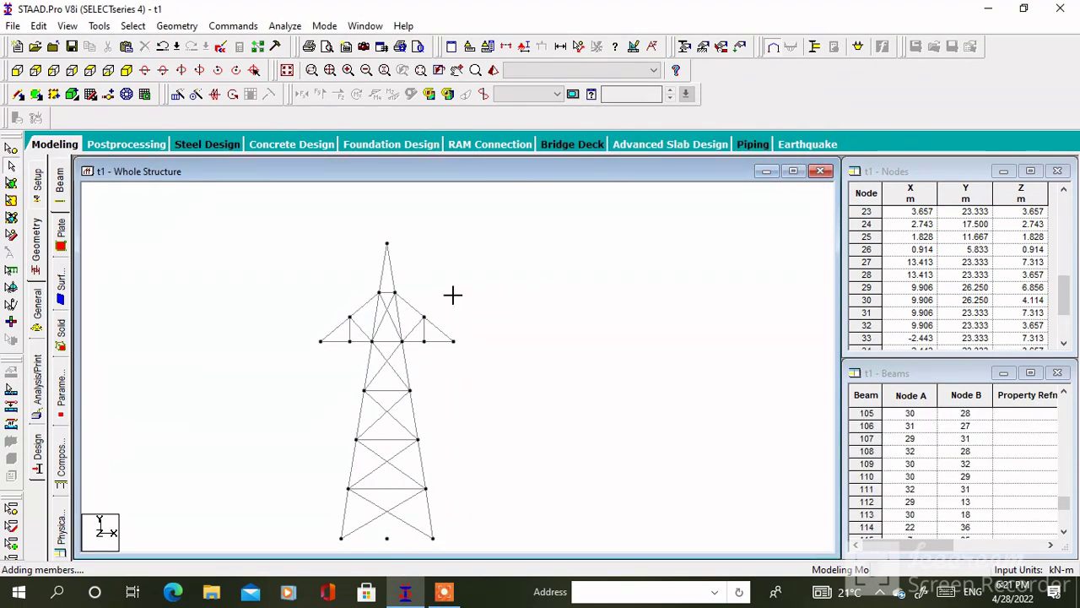
click(127, 70)
drag(278, 245, 458, 263)
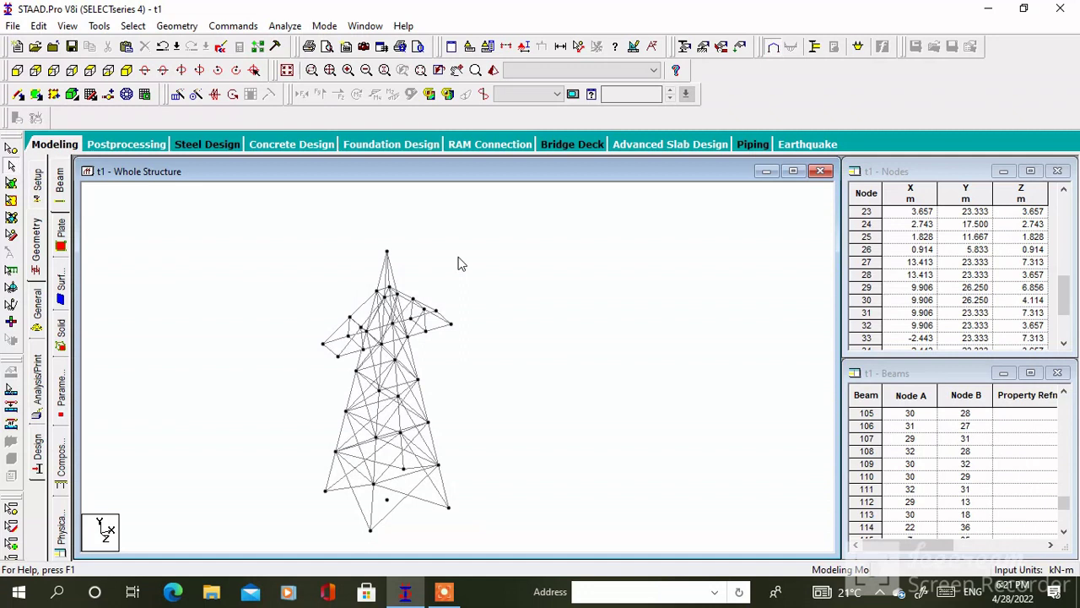
click(163, 49)
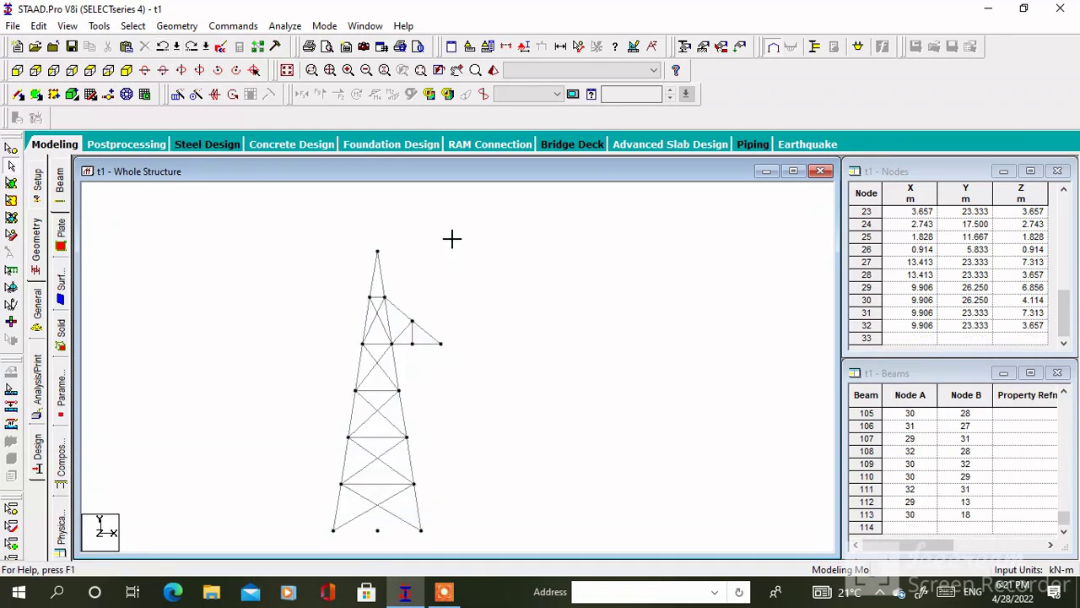
- Copy the cross-arm beams with a circular repeat about the Y axis through node 5, using 360 degrees total and 2 steps
drag(452, 238, 401, 359)
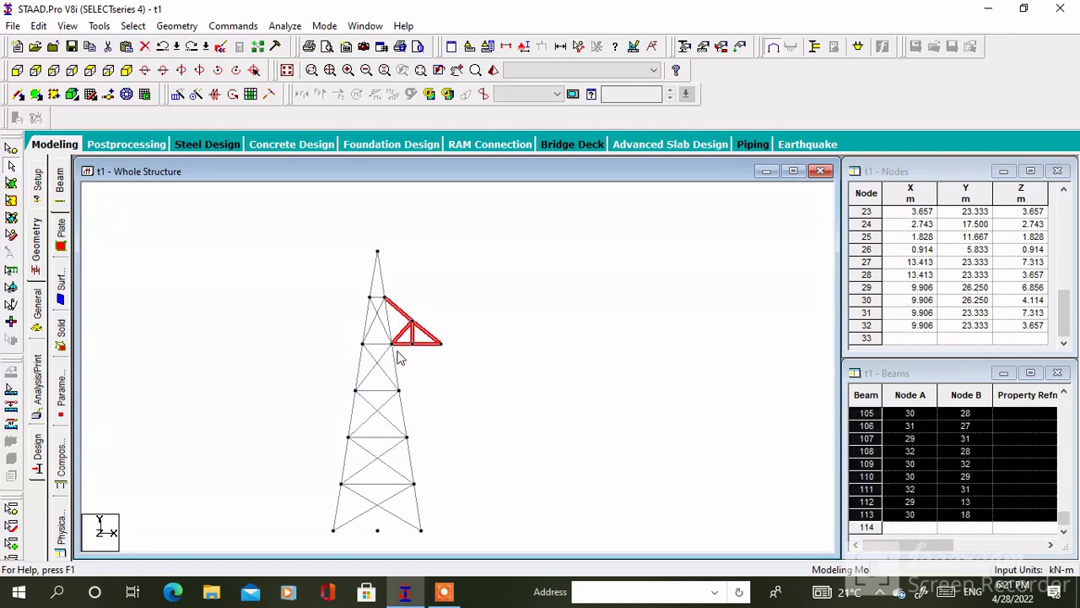
click(176, 25)
click(331, 254)
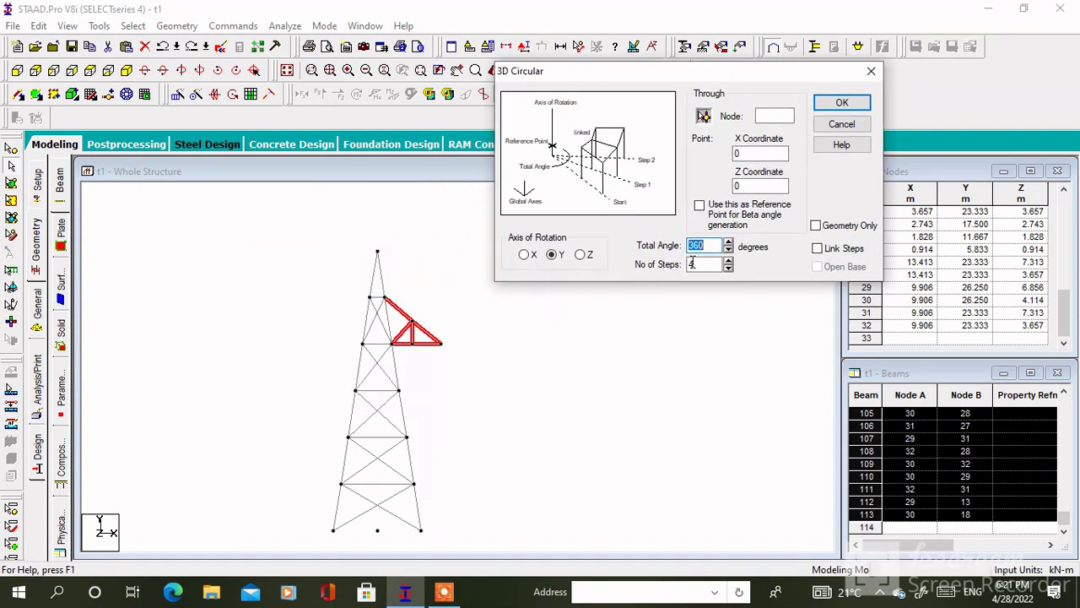
double_click(692, 264)
click(706, 115)
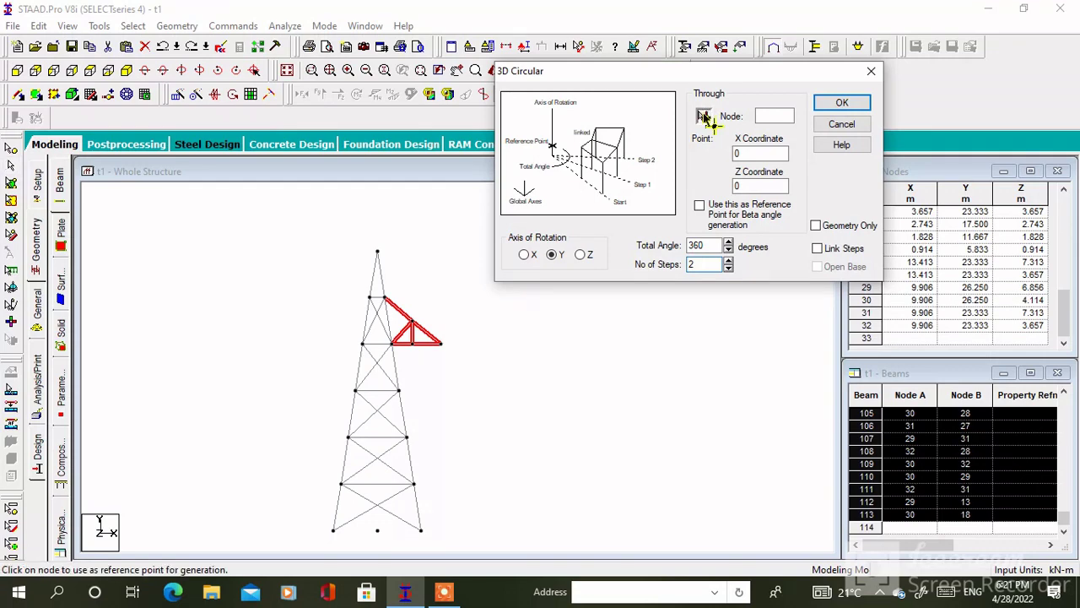
click(377, 530)
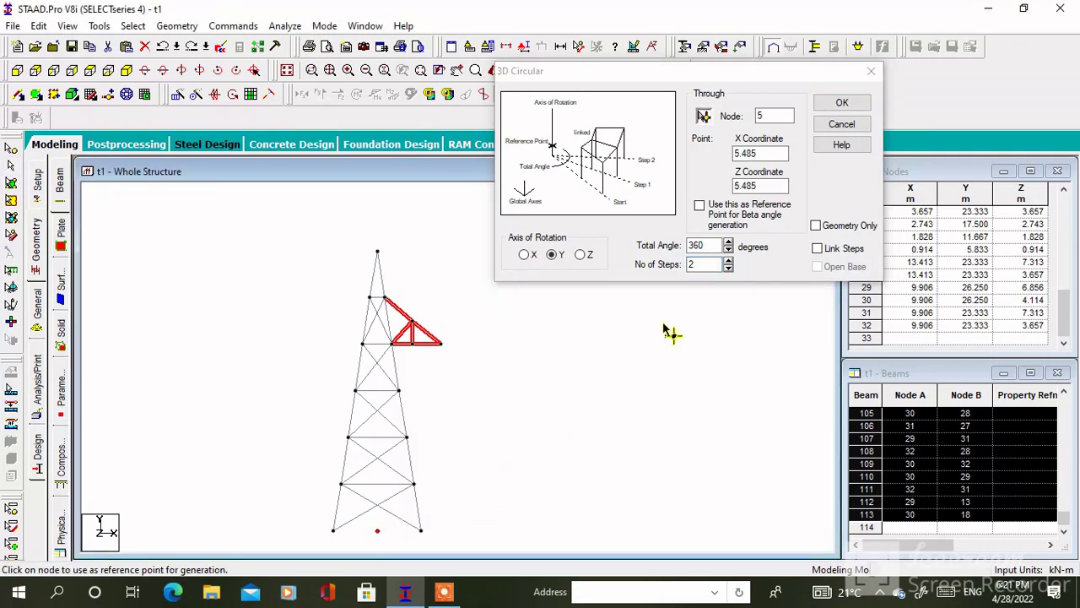
click(855, 103)
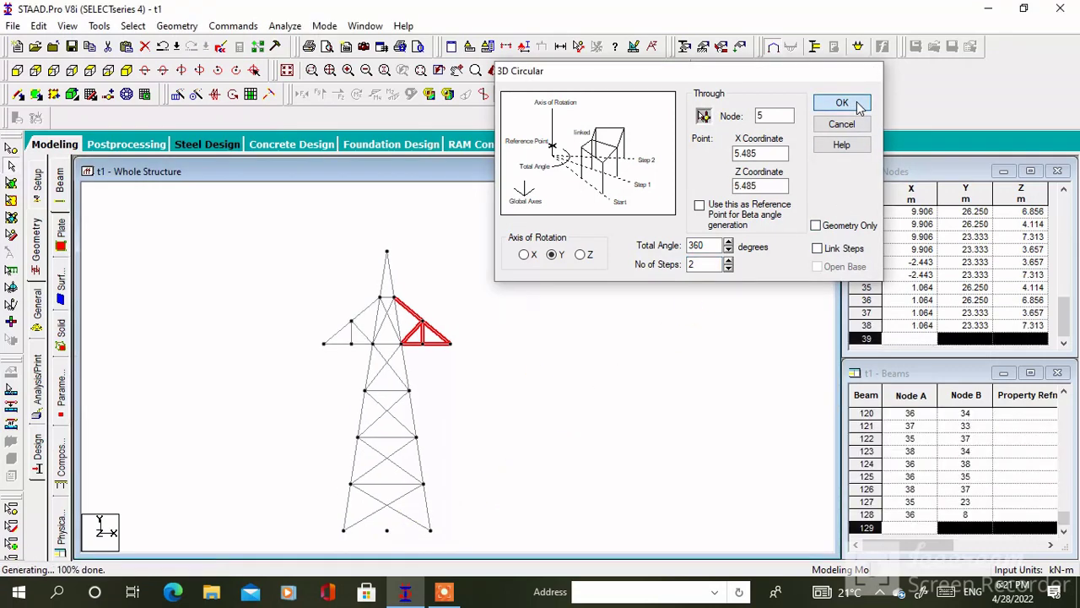
click(129, 72)
scroll(477, 421, down, 1)
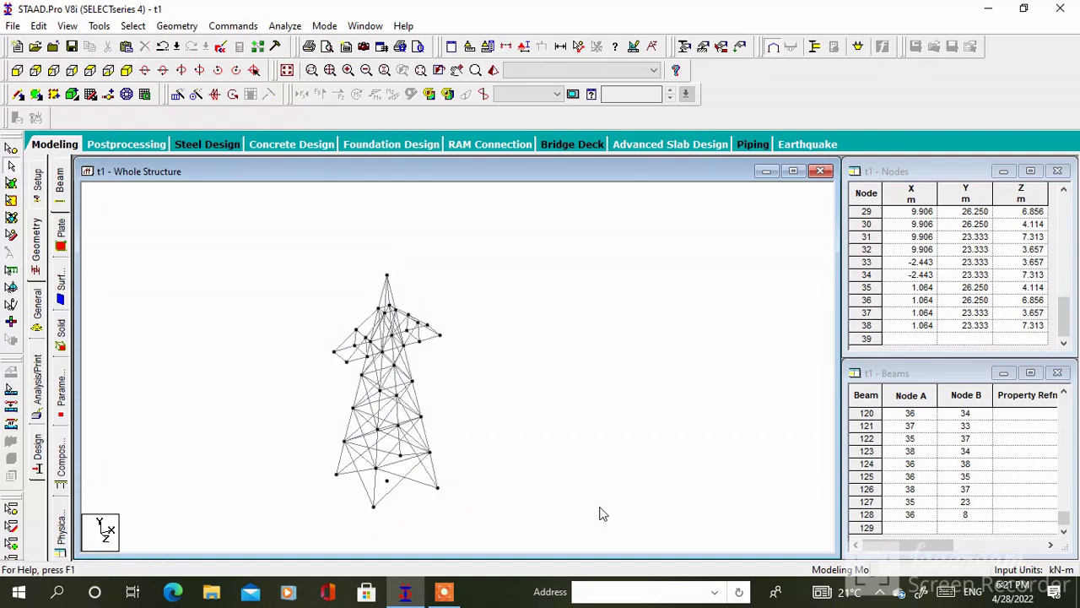
- Delete the unconnected node at the centre of the tower base and return to the isometric view
click(20, 71)
click(12, 147)
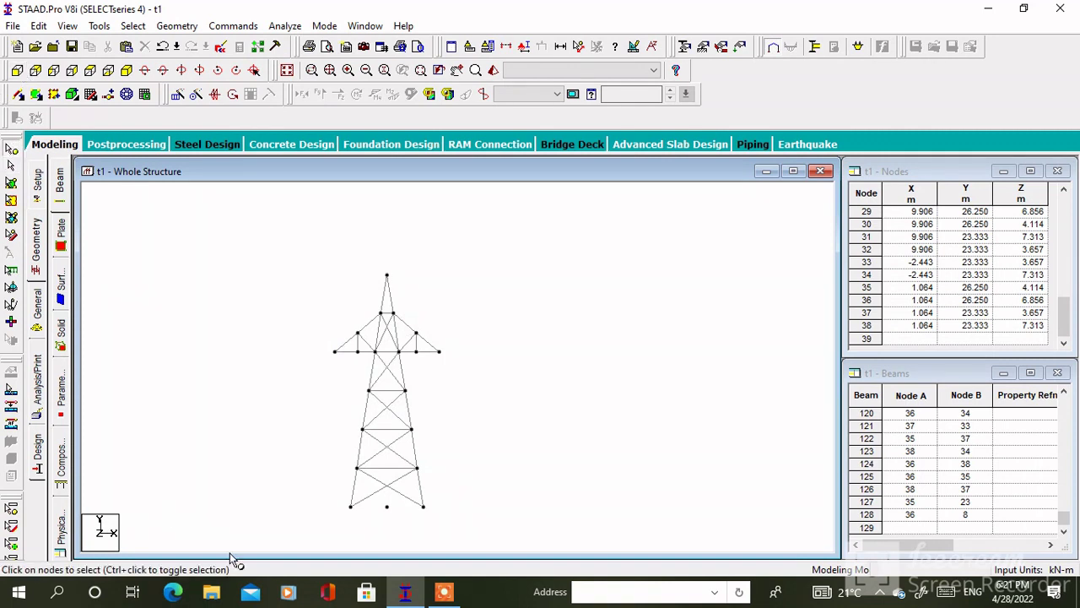
click(388, 506)
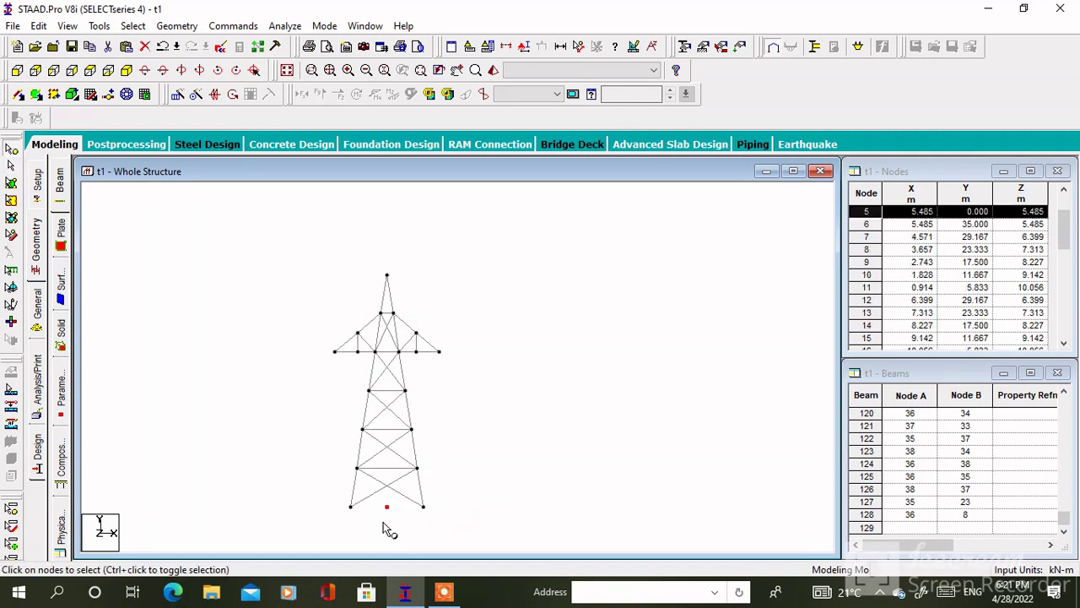
key(Delete)
key(Return)
click(126, 70)
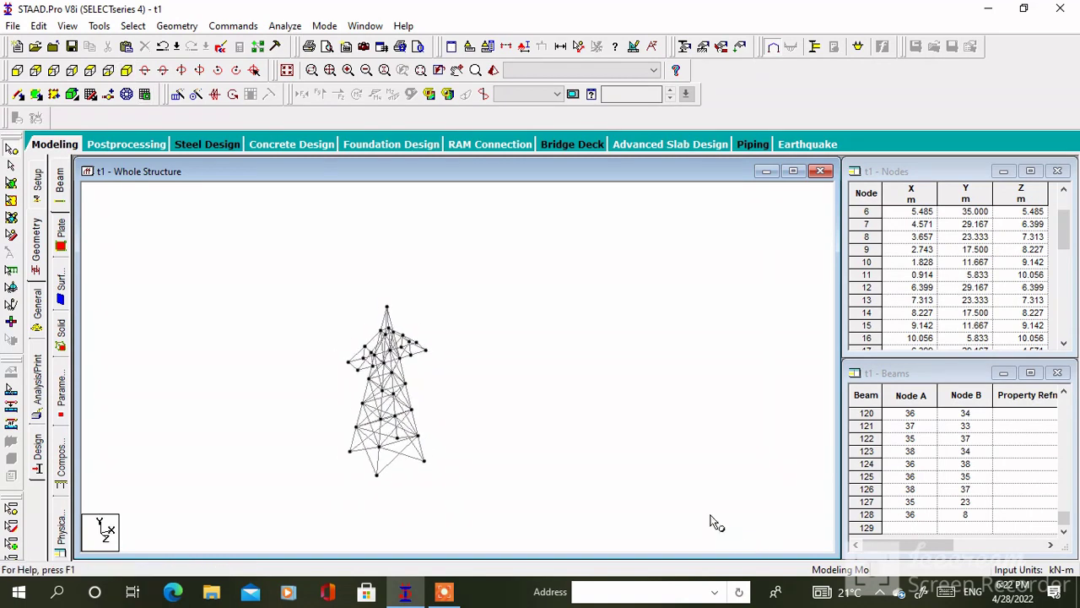
scroll(396, 426, up, 2)
- Create a fixed support definition for the tower
click(37, 302)
click(60, 295)
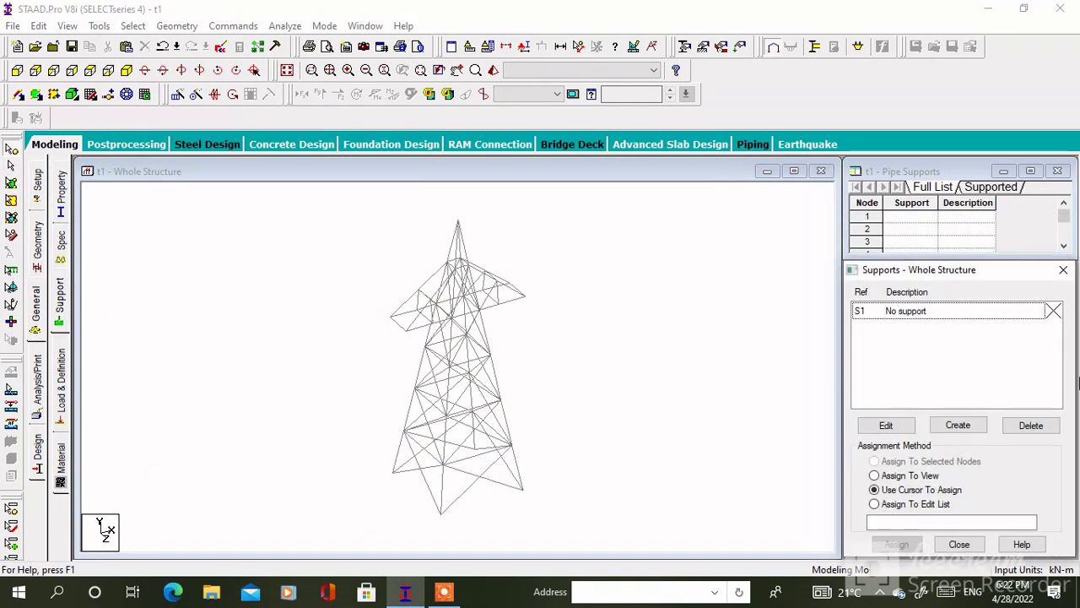
click(959, 425)
click(850, 557)
- Assign Support 2 to the four base nodes, 1 to 4, and confirm the assignment
click(920, 327)
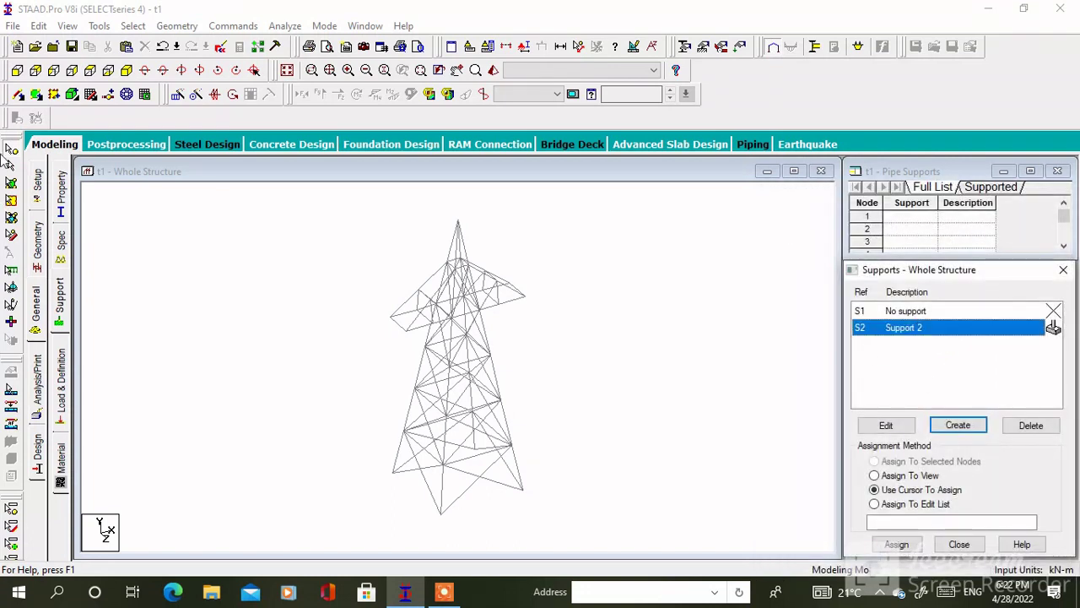
drag(391, 532, 574, 516)
click(897, 547)
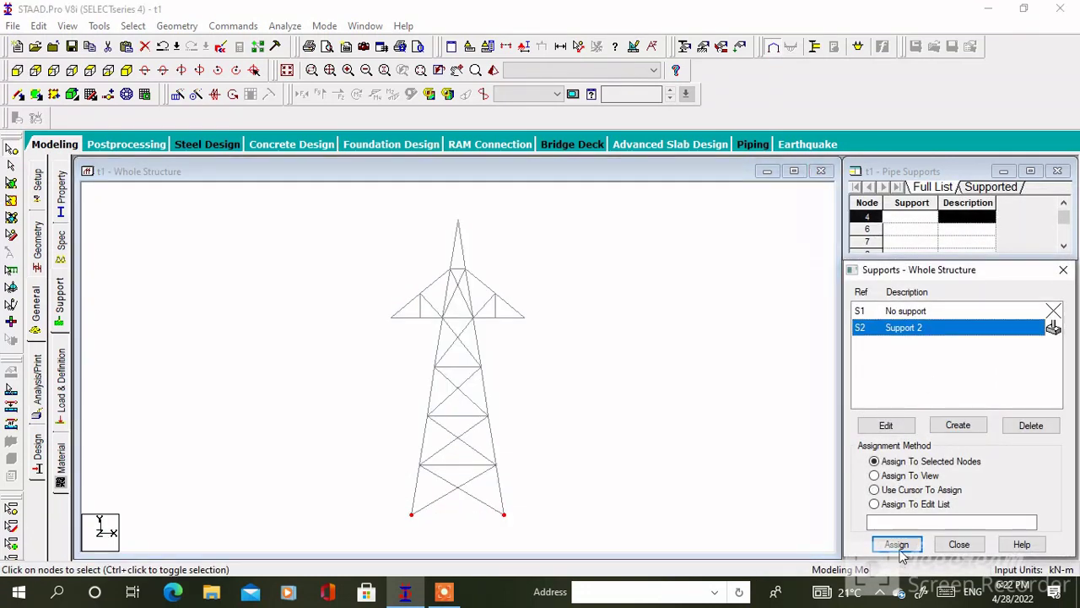
click(897, 544)
click(971, 452)
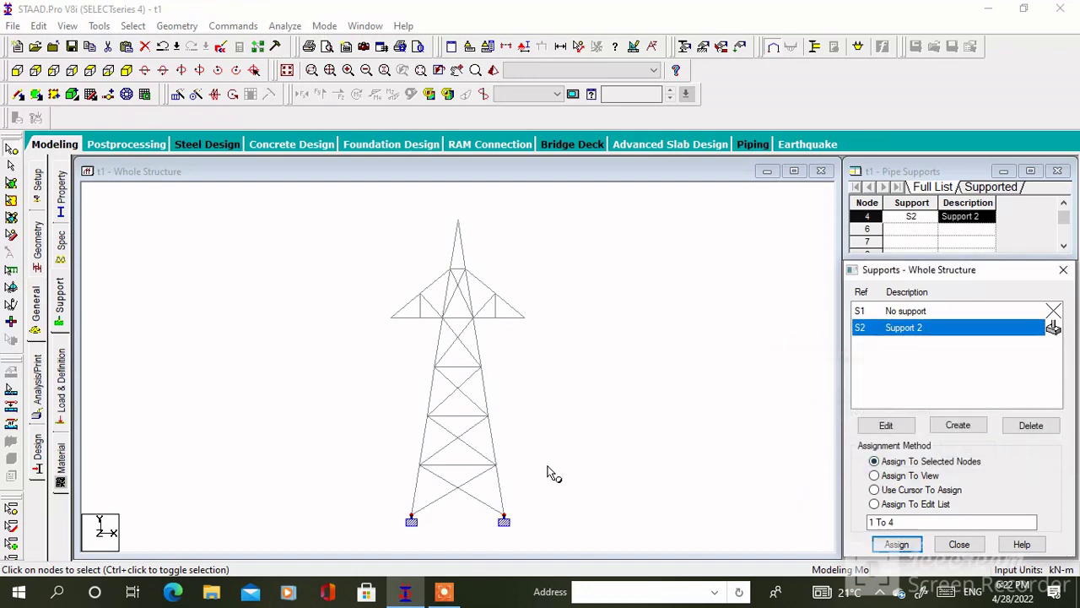
- Add the Indian angle section ISA200x200x25 in steel as a short-leg back-to-back double angle with 0.01 m clear spacing
click(61, 194)
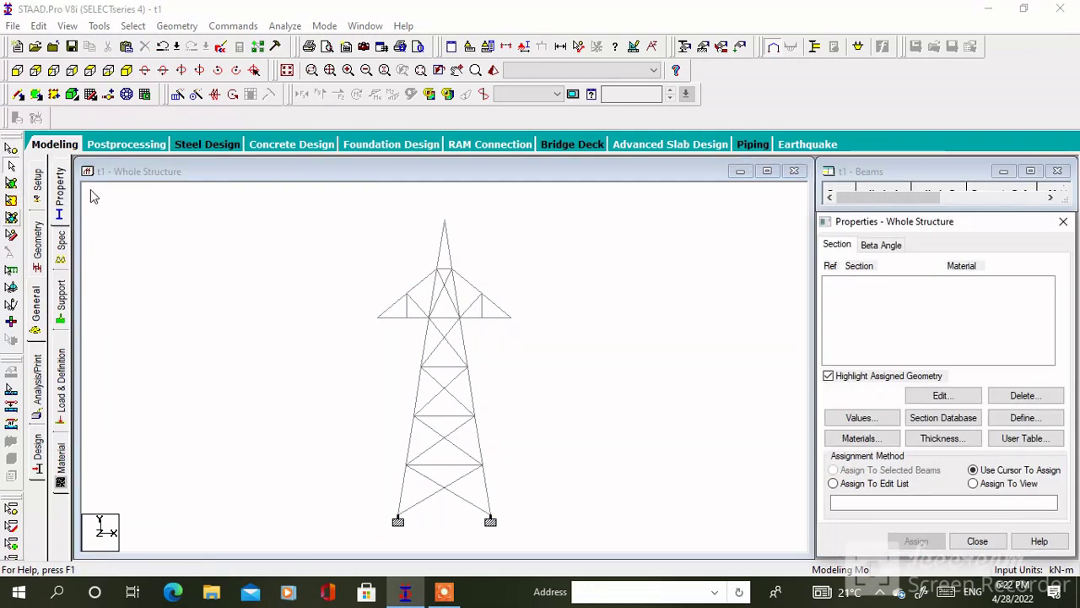
click(916, 420)
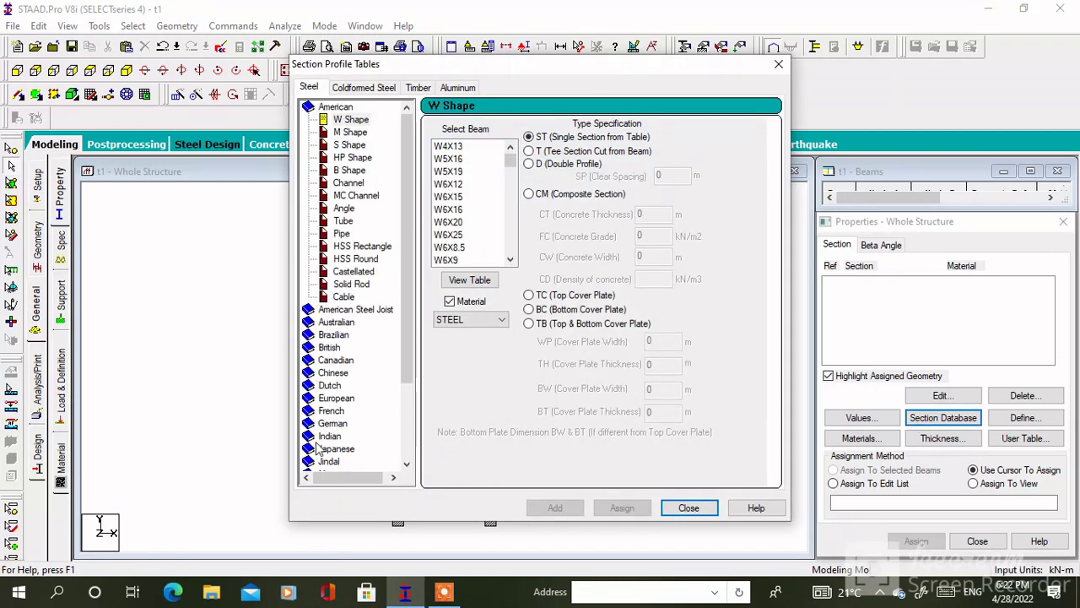
click(319, 437)
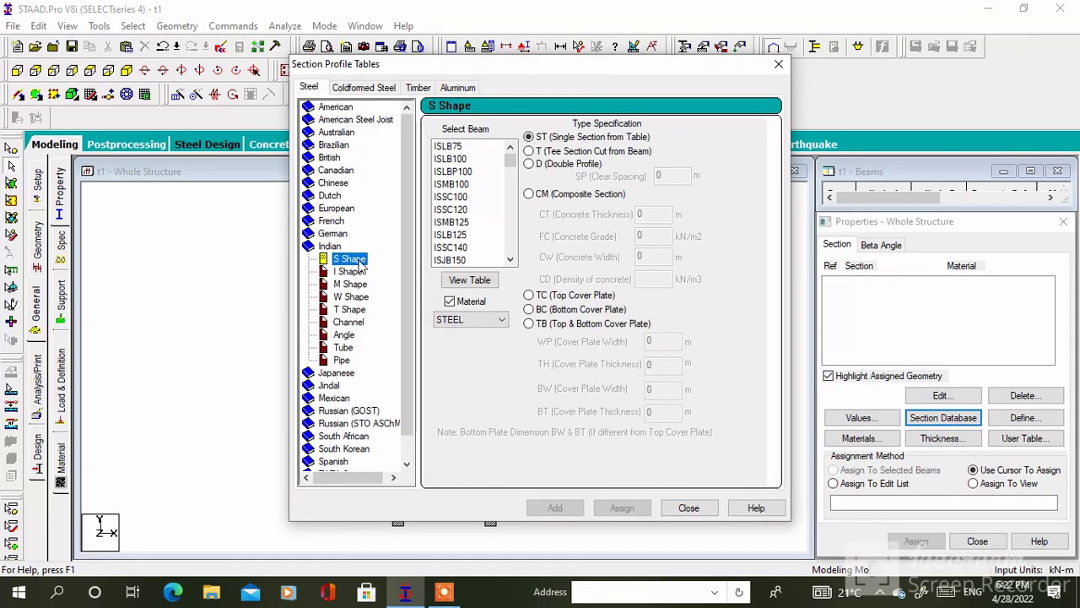
click(344, 335)
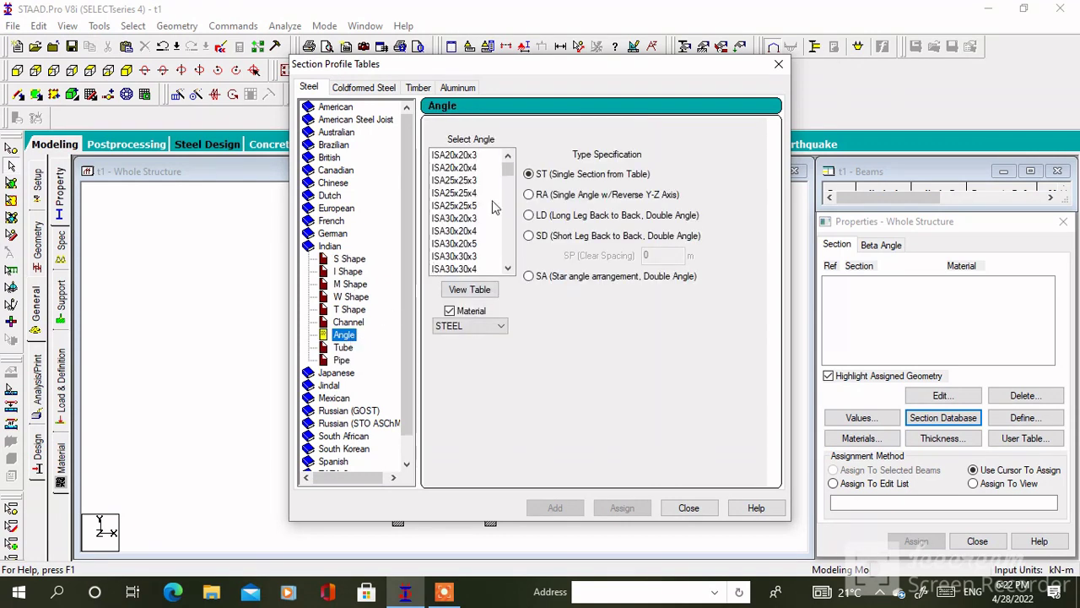
scroll(495, 207, down, 20)
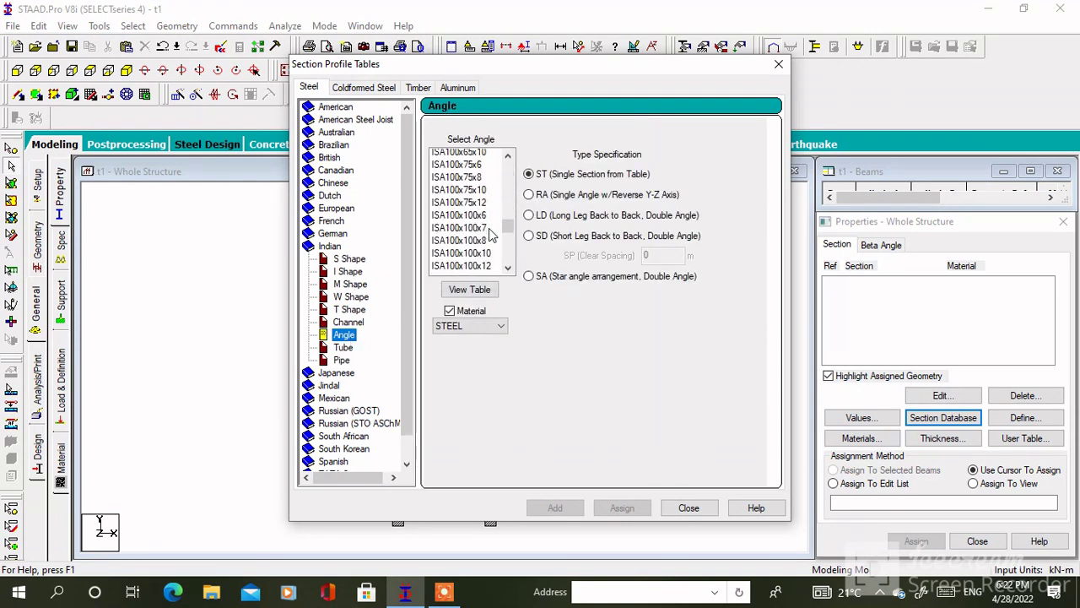
scroll(494, 234, down, 10)
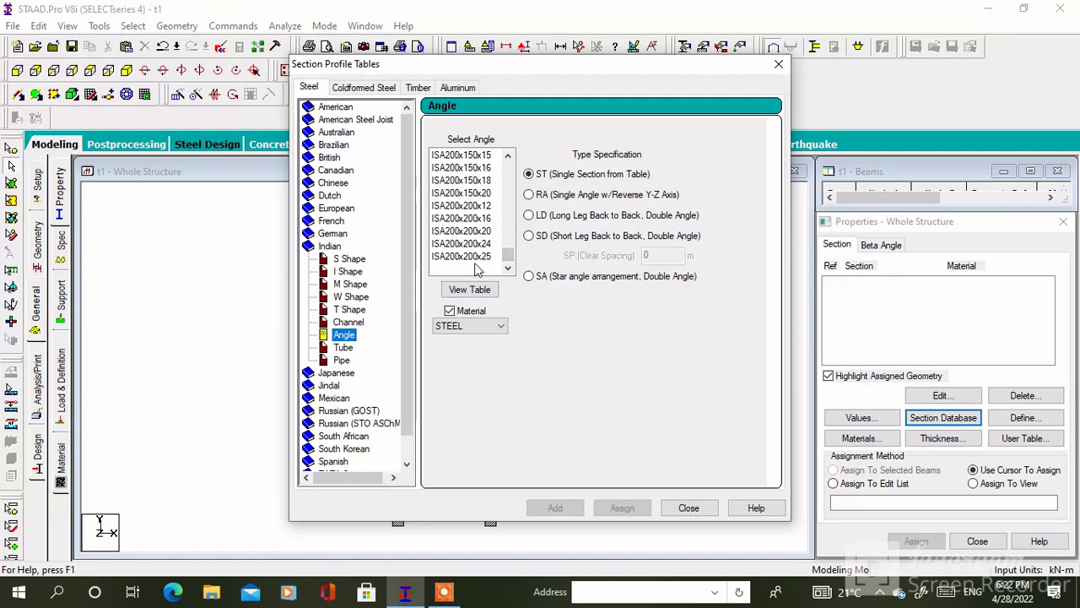
click(474, 259)
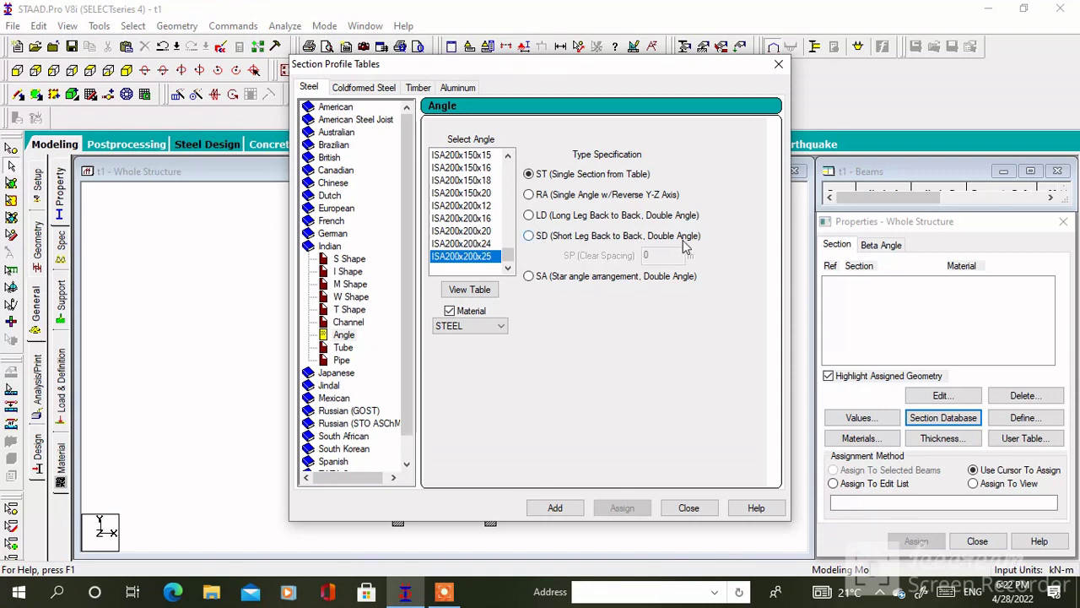
click(529, 237)
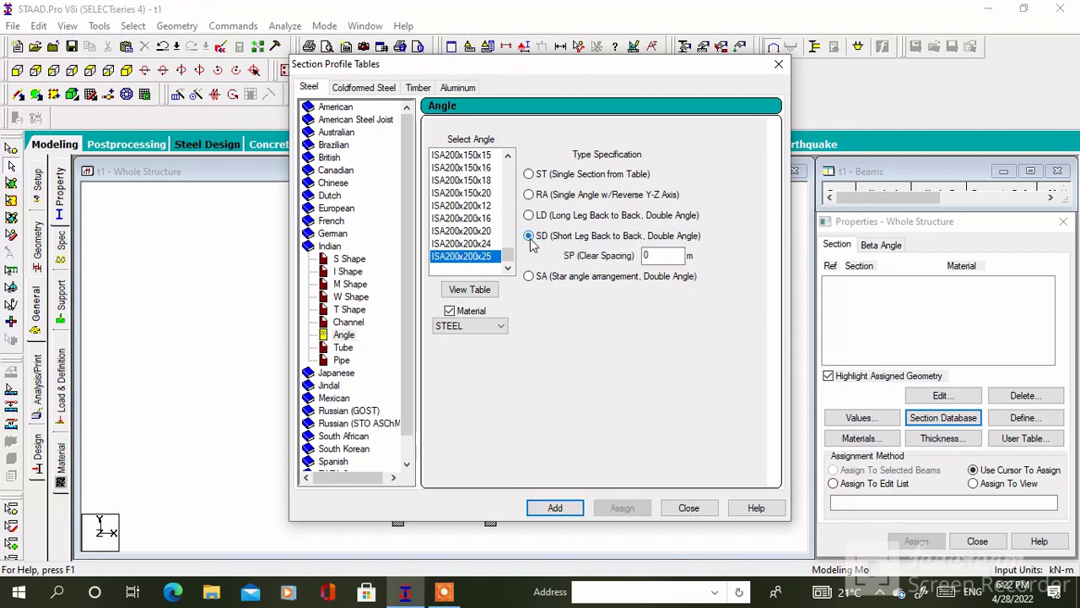
click(659, 255)
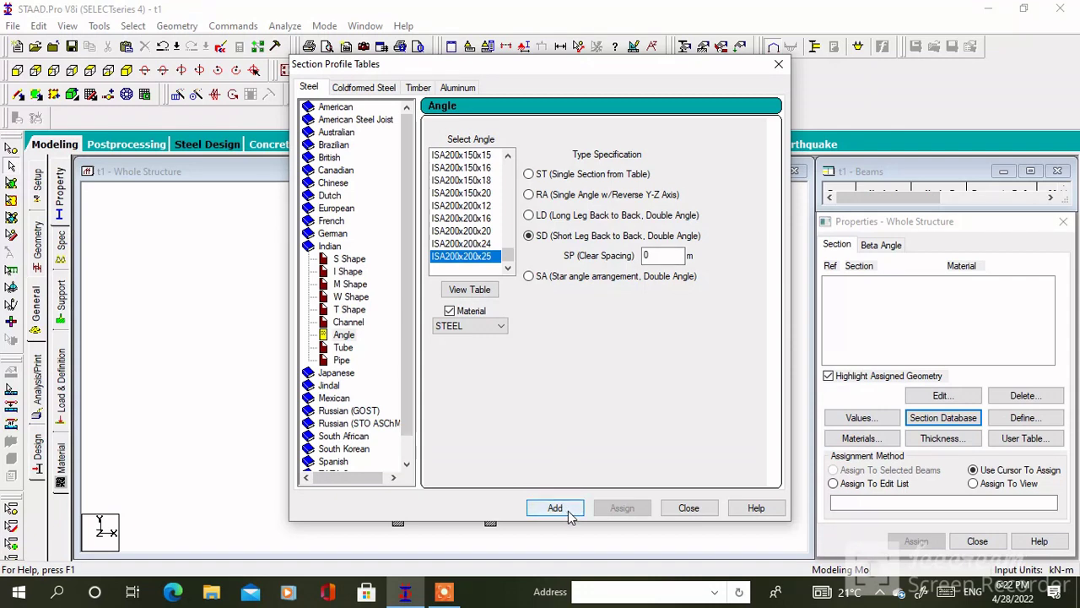
double_click(650, 255)
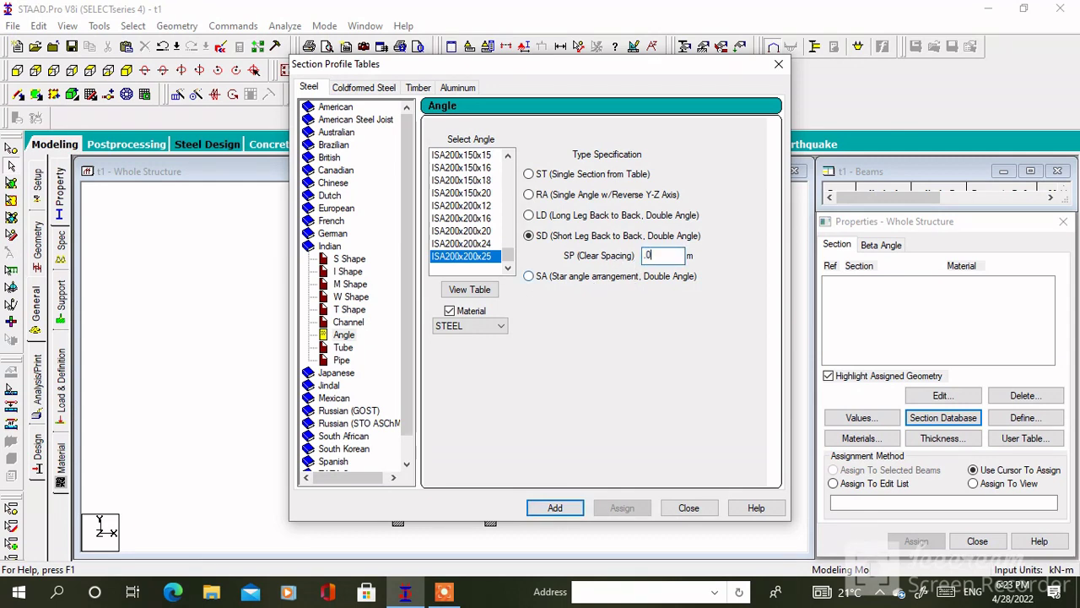
click(553, 508)
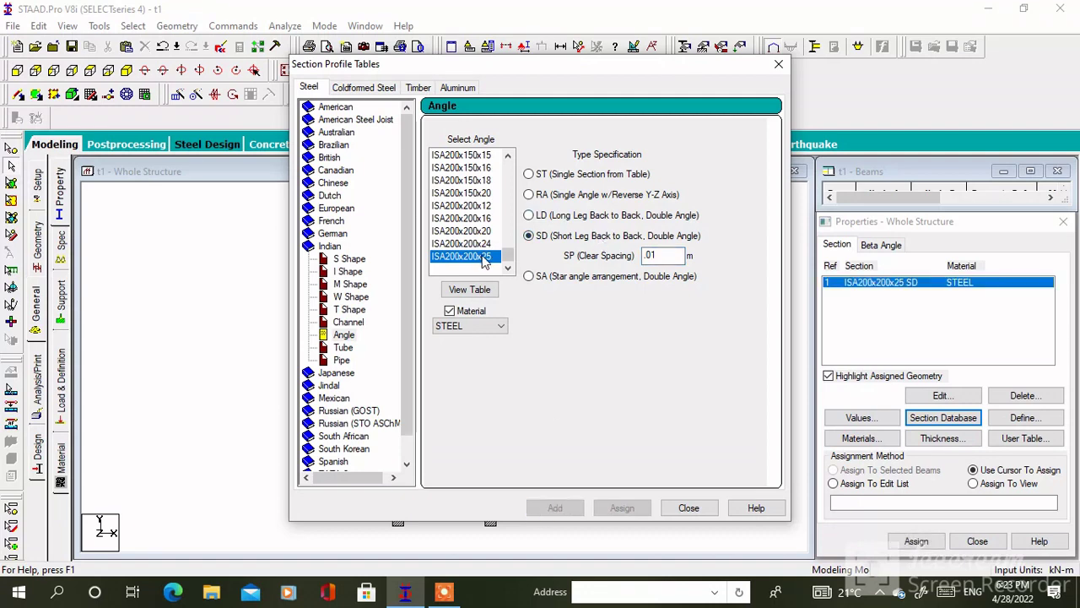
- Add ISA200x200x25 as a single section and as a long-leg back-to-back double angle, and close the section tables
click(529, 173)
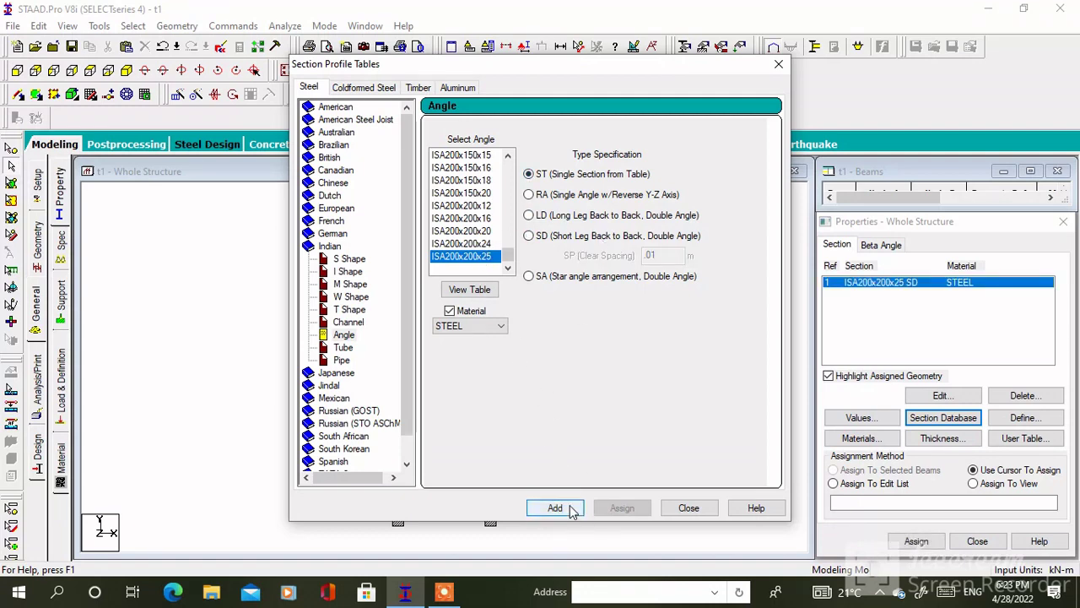
click(555, 507)
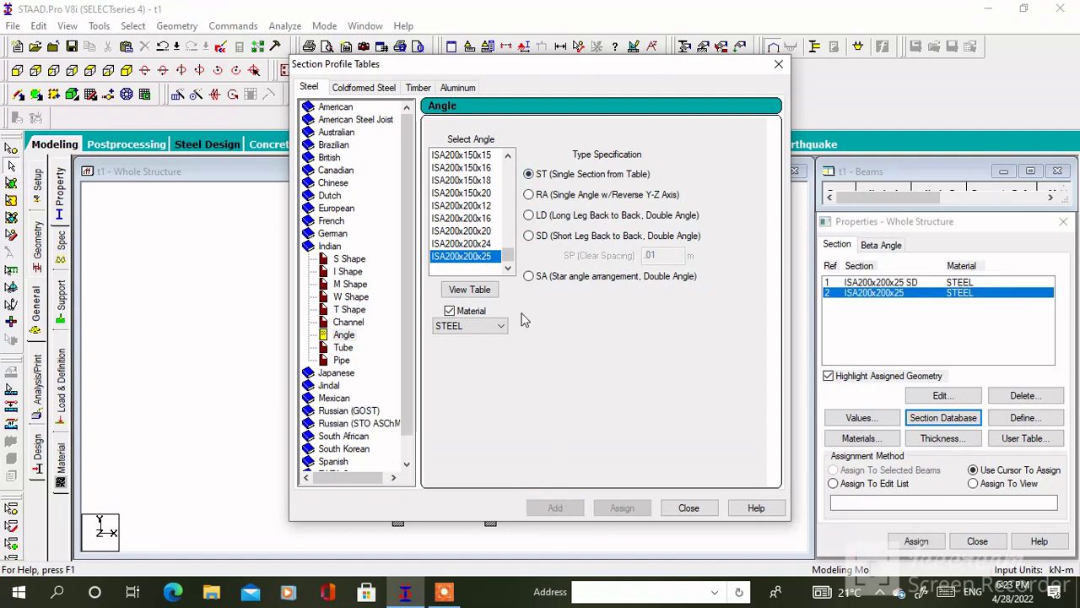
click(530, 215)
click(554, 507)
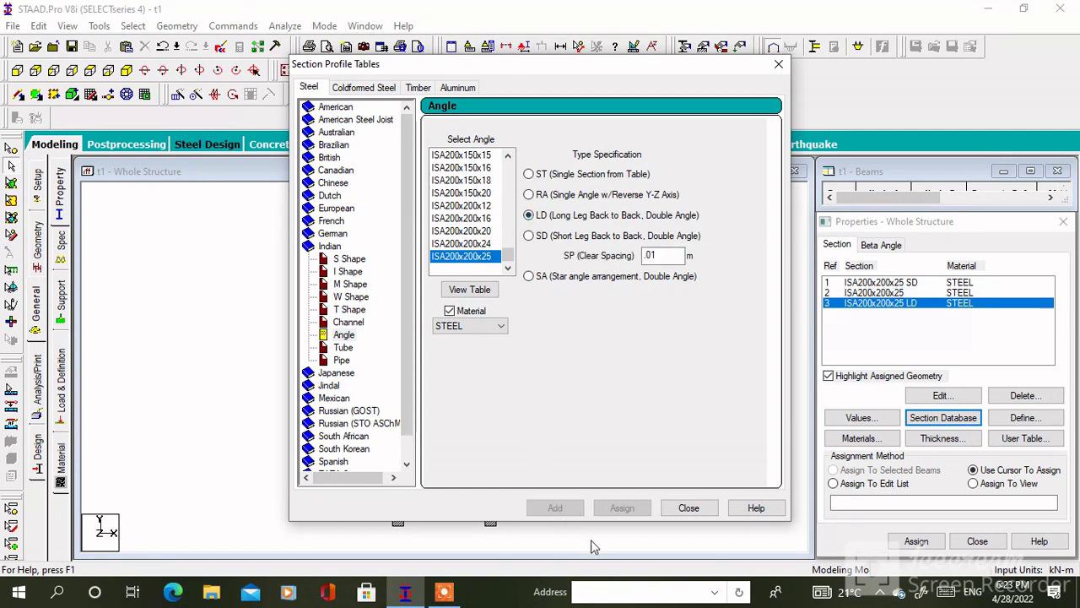
click(501, 326)
click(689, 509)
click(689, 509)
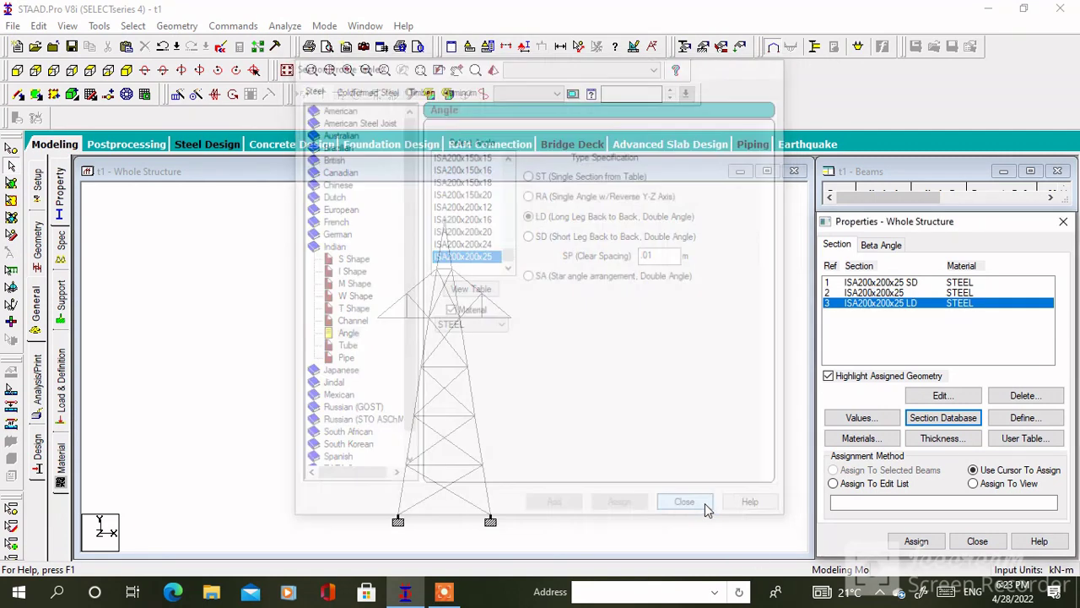
- Assign the ISA200x200x25 LD section to all members of the four corner legs up to the peak, and return to the isometric view
click(169, 26)
click(442, 374)
click(447, 369)
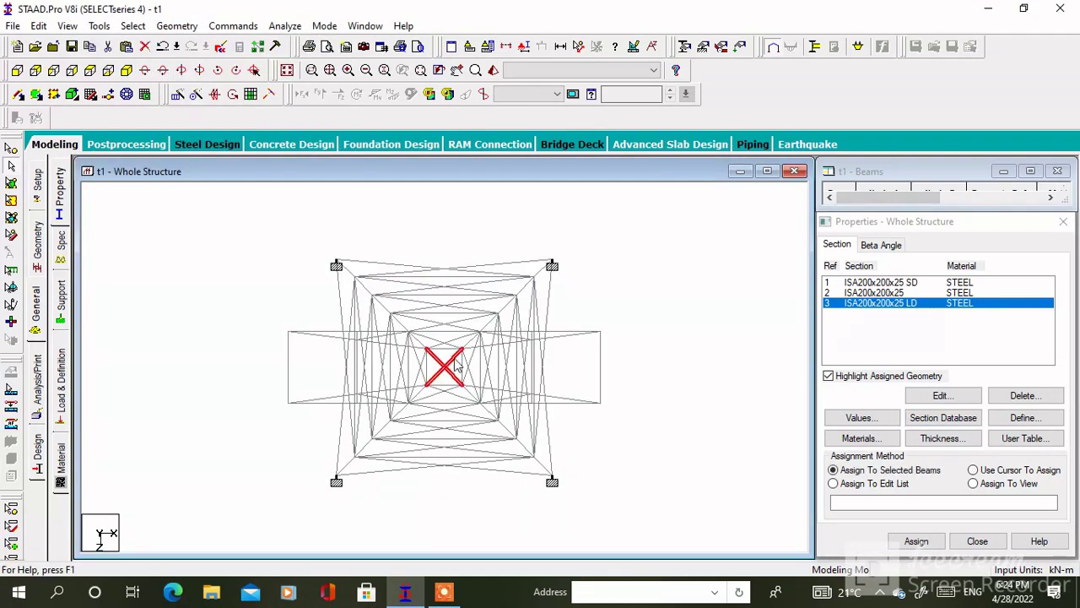
scroll(436, 413, up, 3)
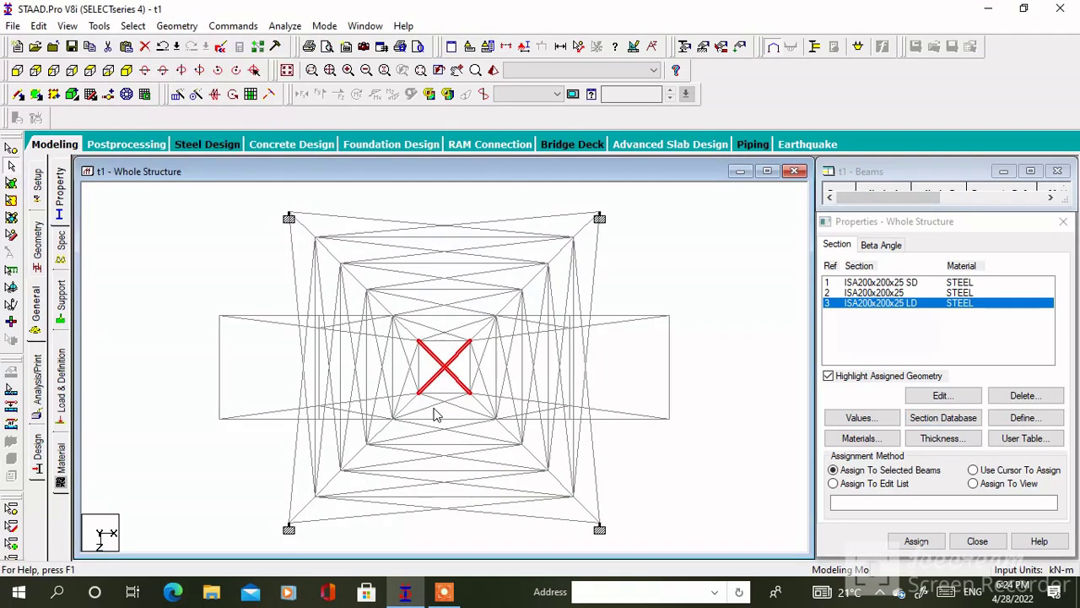
drag(393, 429, 297, 517)
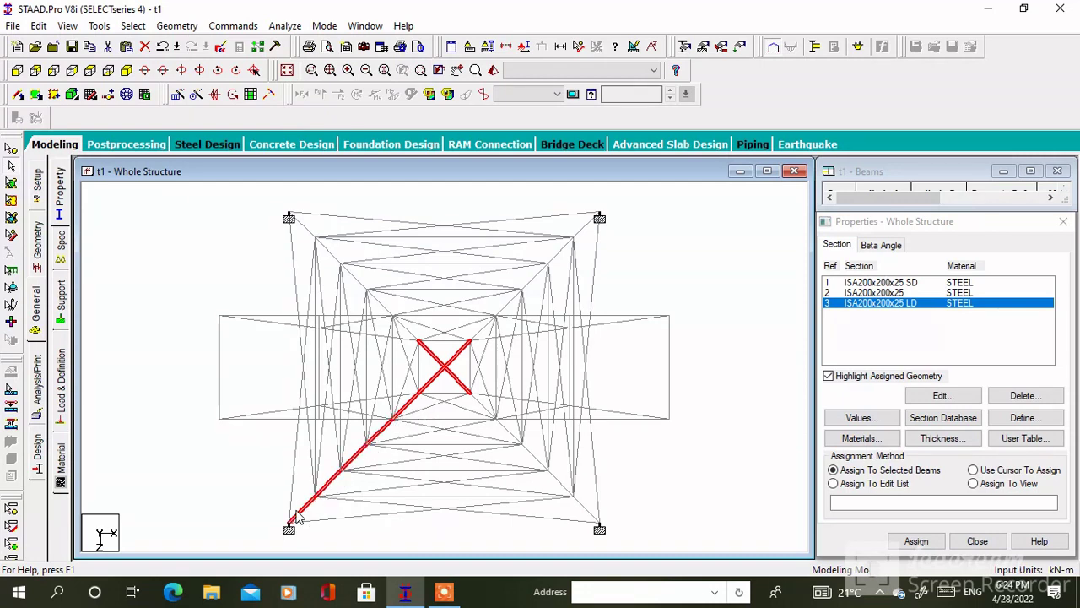
ctrl+click(303, 232)
ctrl+click(333, 262)
ctrl+click(381, 305)
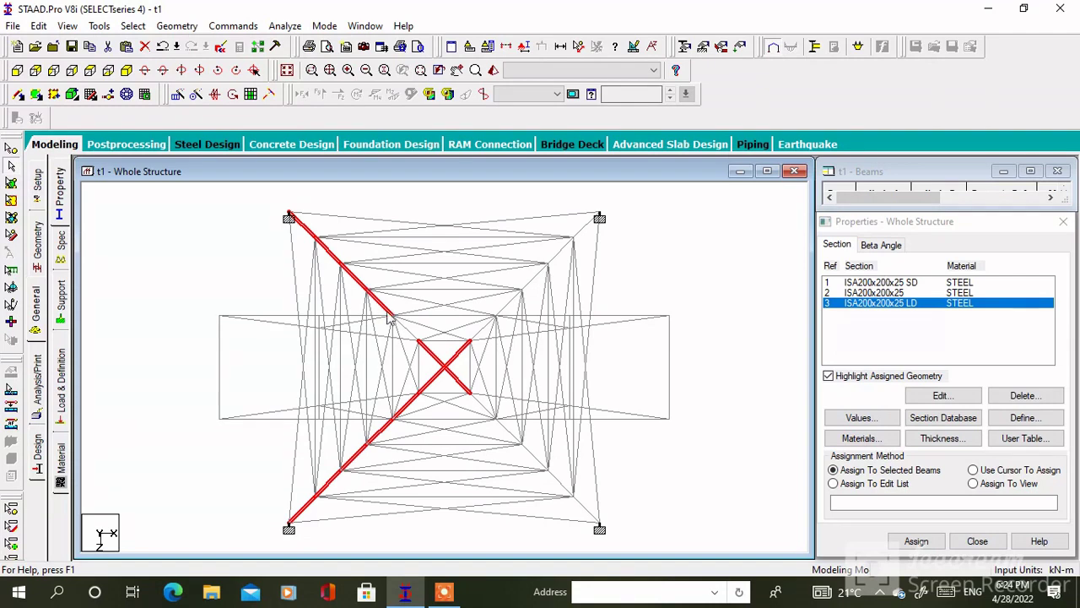
ctrl+click(441, 364)
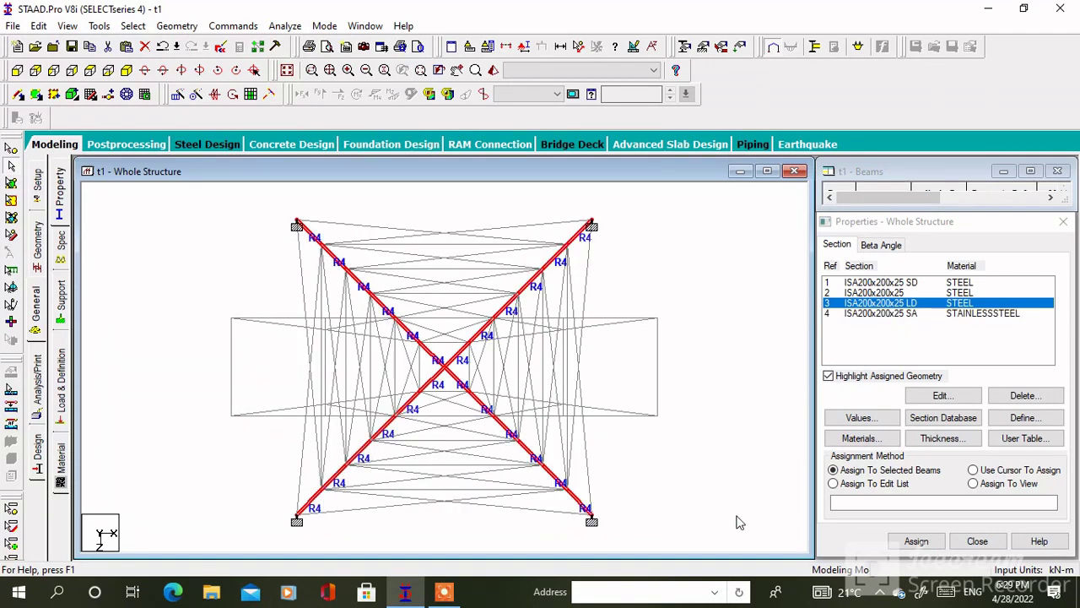
click(916, 541)
click(955, 429)
click(108, 70)
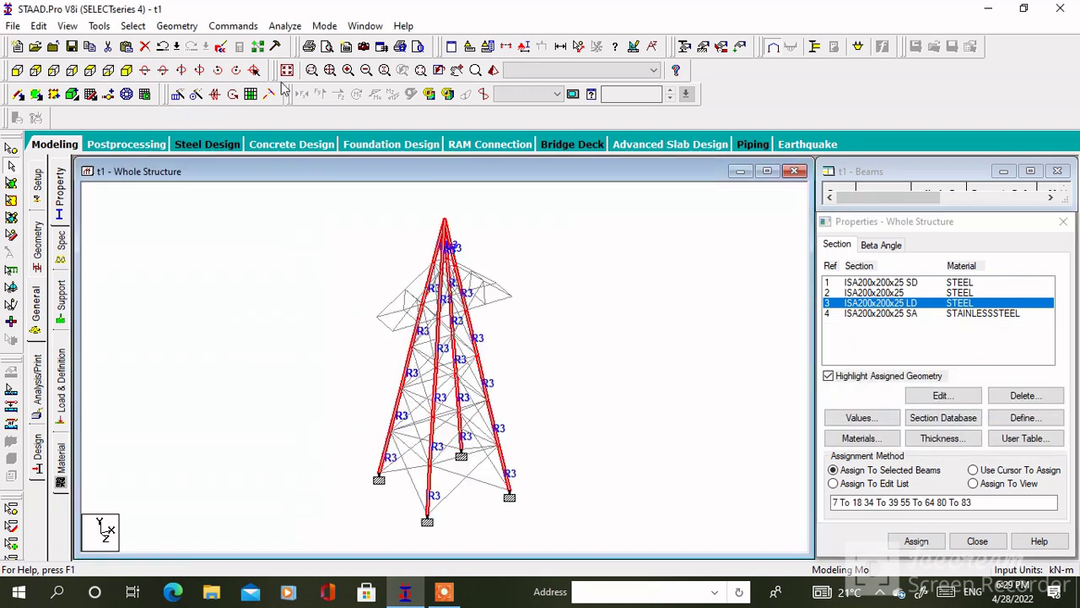
- Inspect the tower legs with their assigned section in a 3D rendered view
click(493, 70)
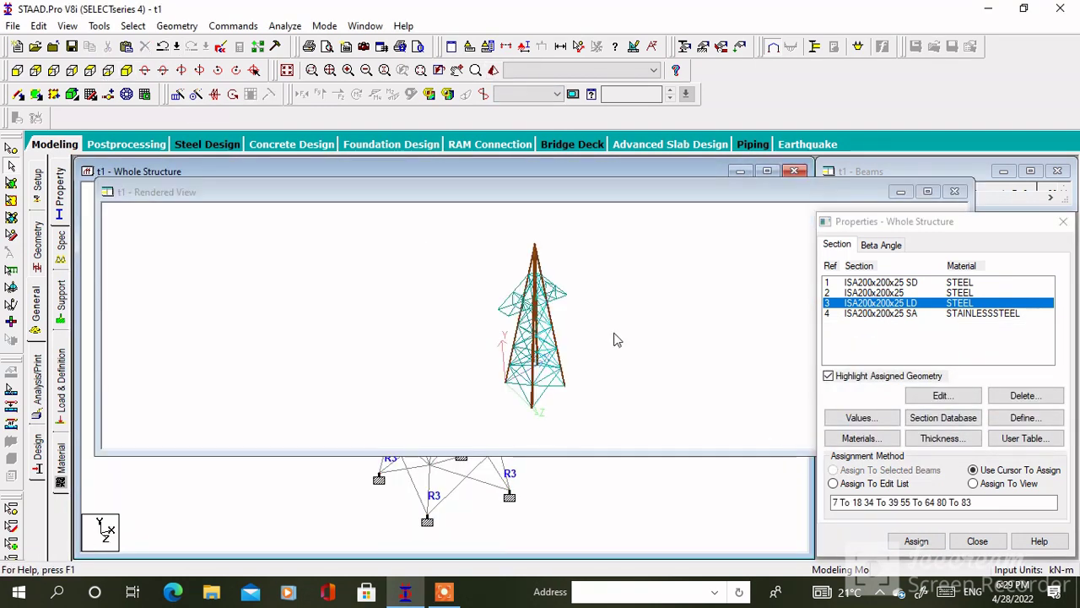
scroll(553, 374, up, 5)
scroll(552, 374, up, 6)
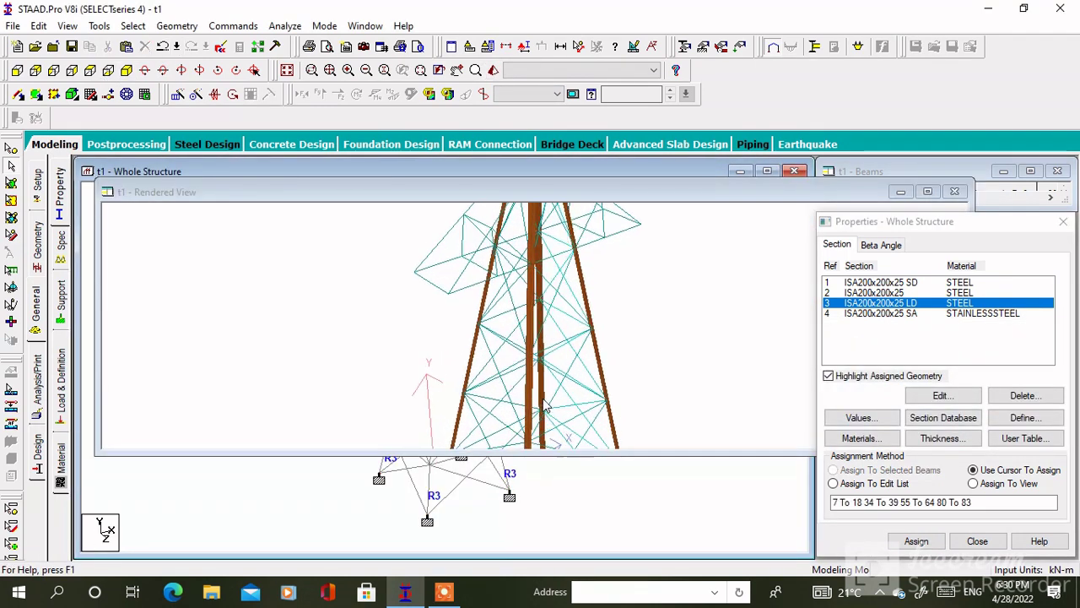
scroll(542, 406, down, 5)
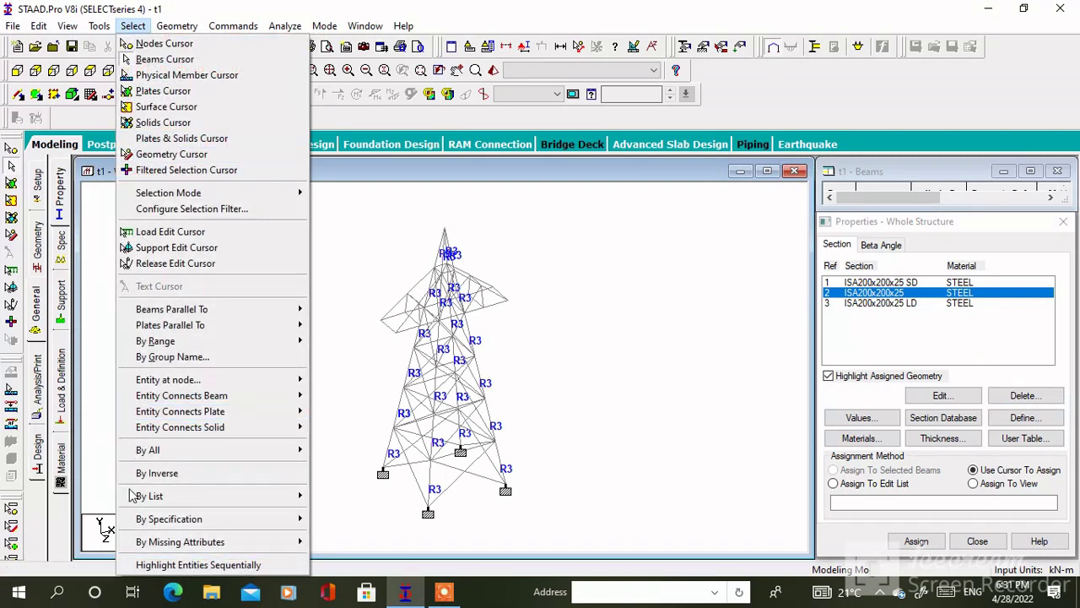
- Select all beams with a missing property and assign them the single-angle section ISA200x200x25
mouse_move(270, 541)
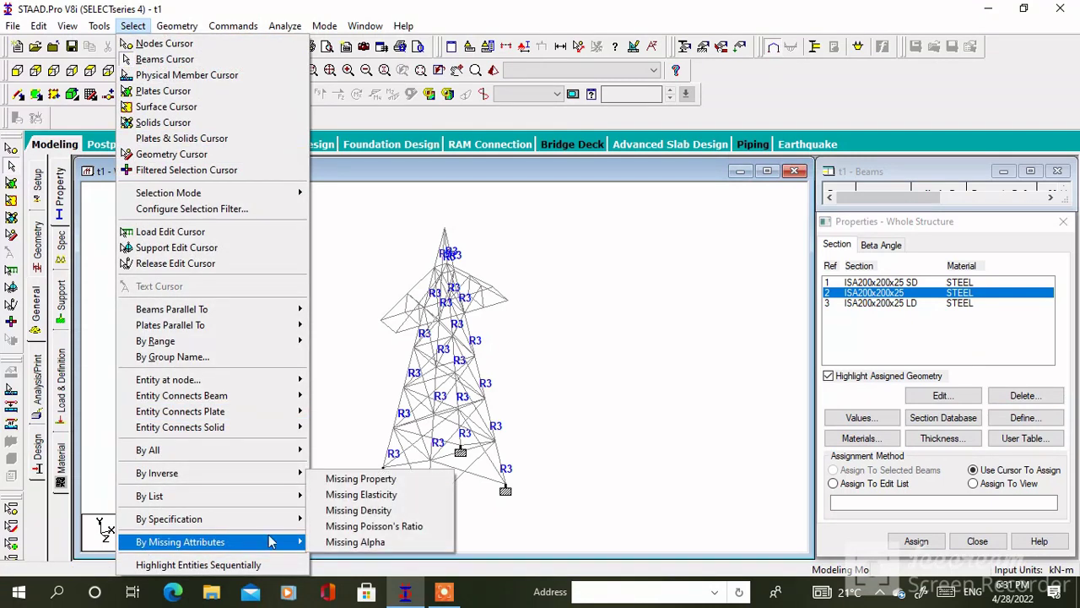
click(360, 477)
click(916, 541)
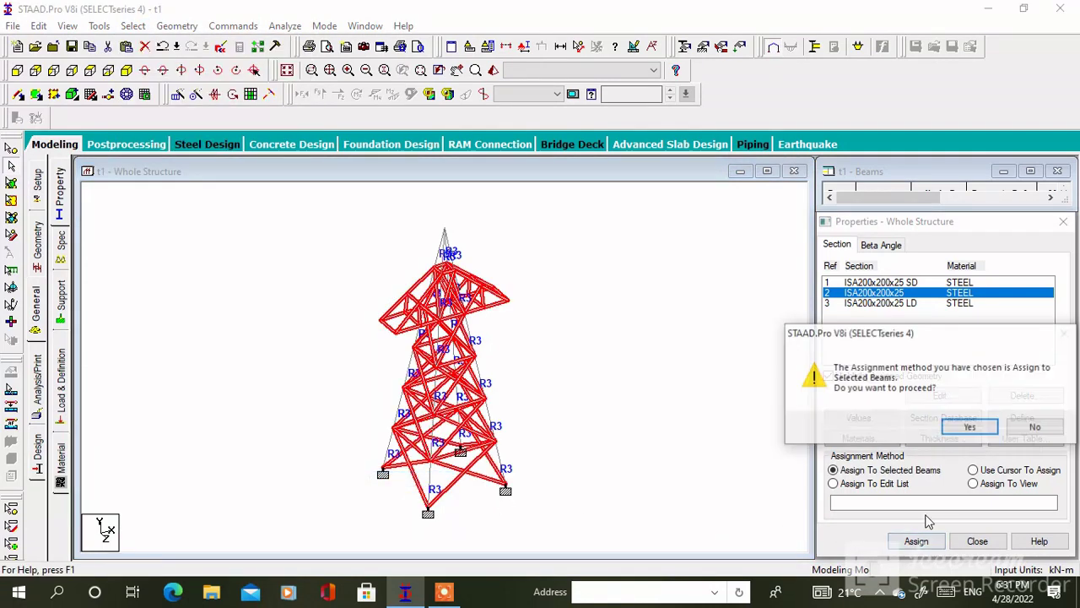
click(963, 430)
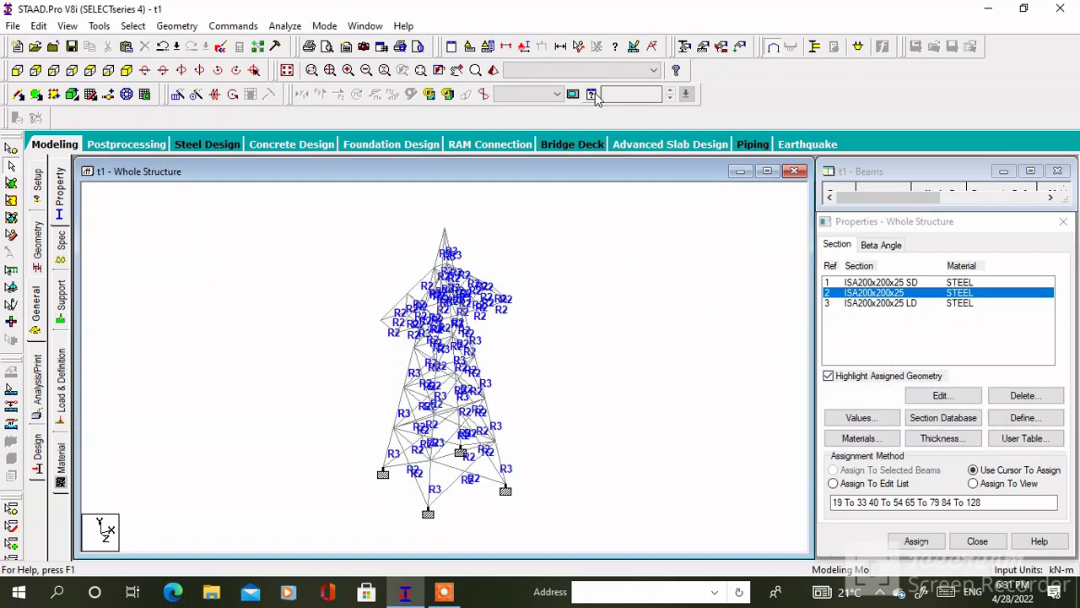
- Examine the bracing and leg sections up close from several angles in a 3D rendered view, and close that view
click(494, 70)
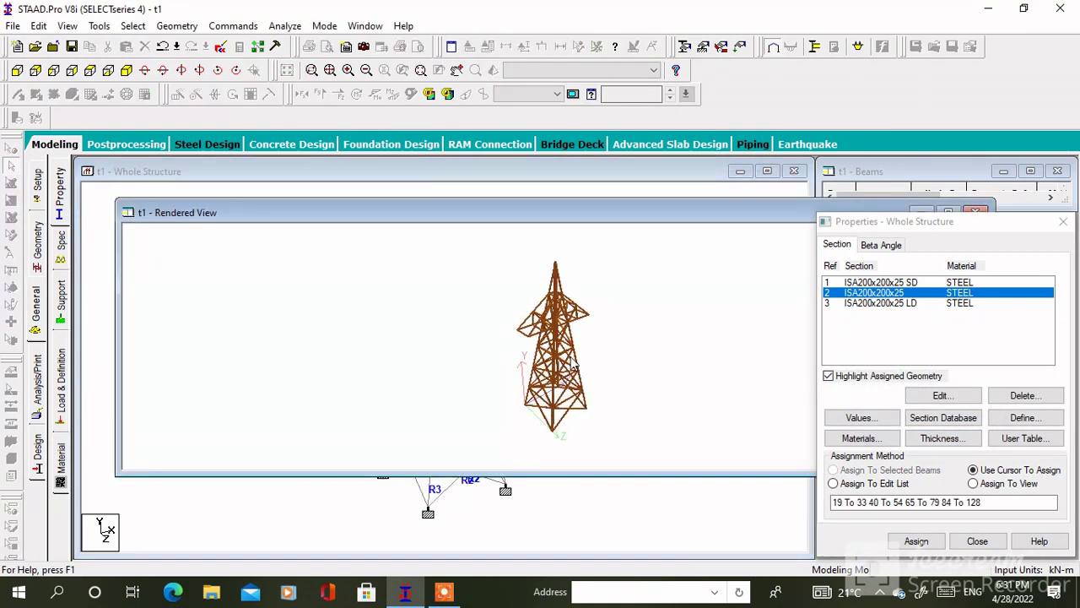
scroll(588, 450, up, 6)
scroll(588, 450, up, 4)
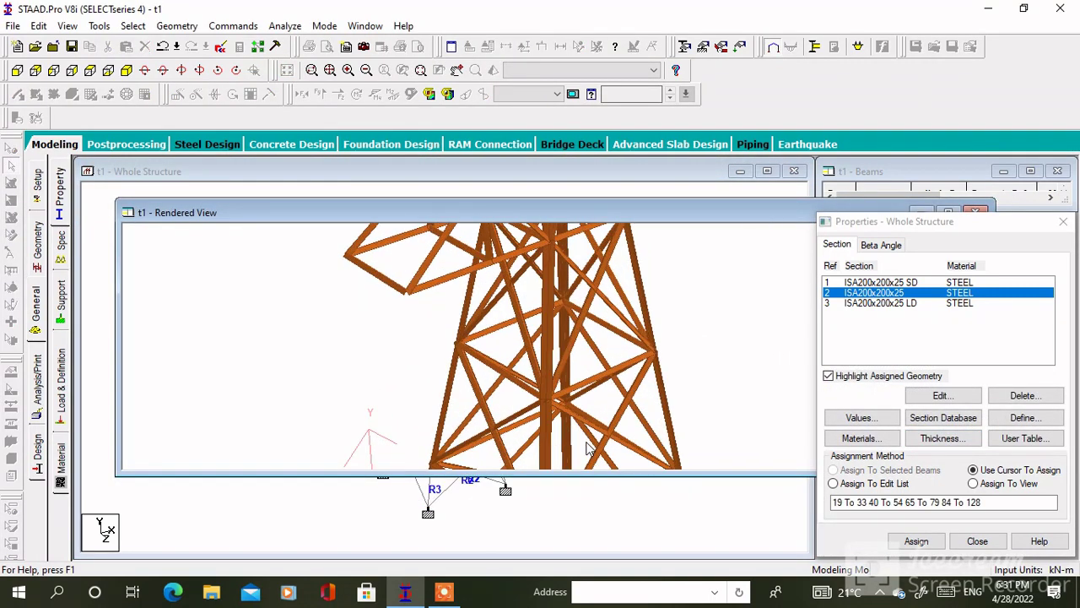
scroll(700, 357, up, 3)
drag(779, 397, 852, 198)
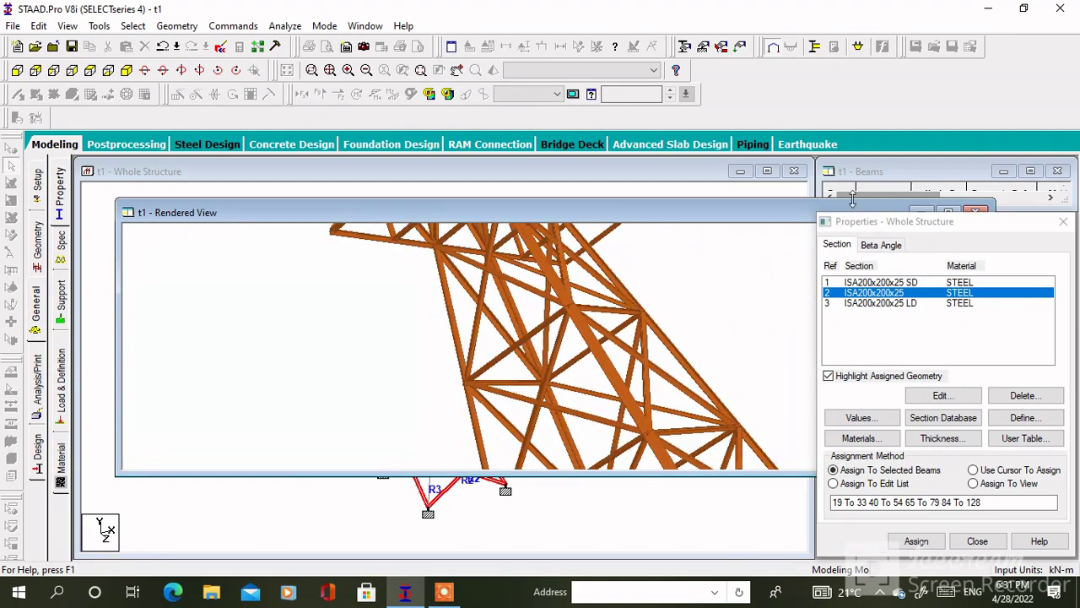
click(976, 211)
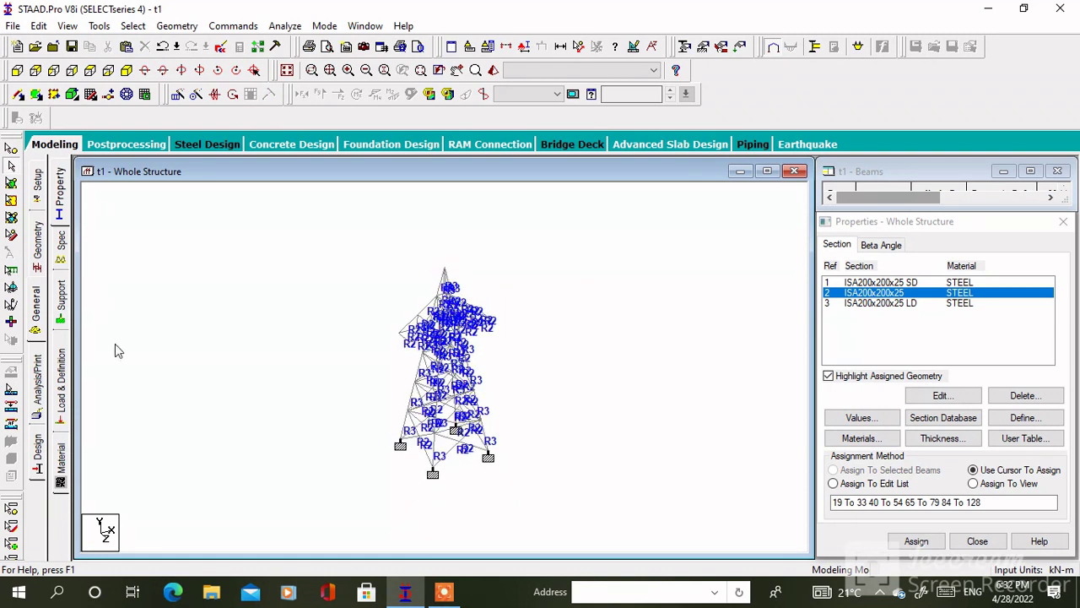
- Add primary load case 1 with the loading type Dead and the title LOAD CASE 1
click(60, 384)
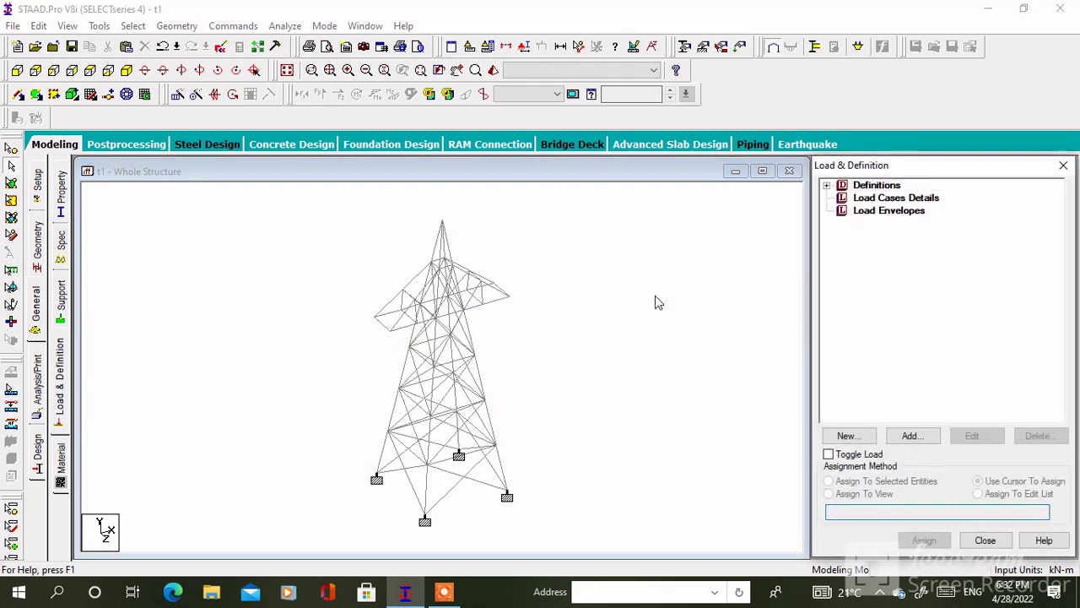
click(916, 198)
click(913, 437)
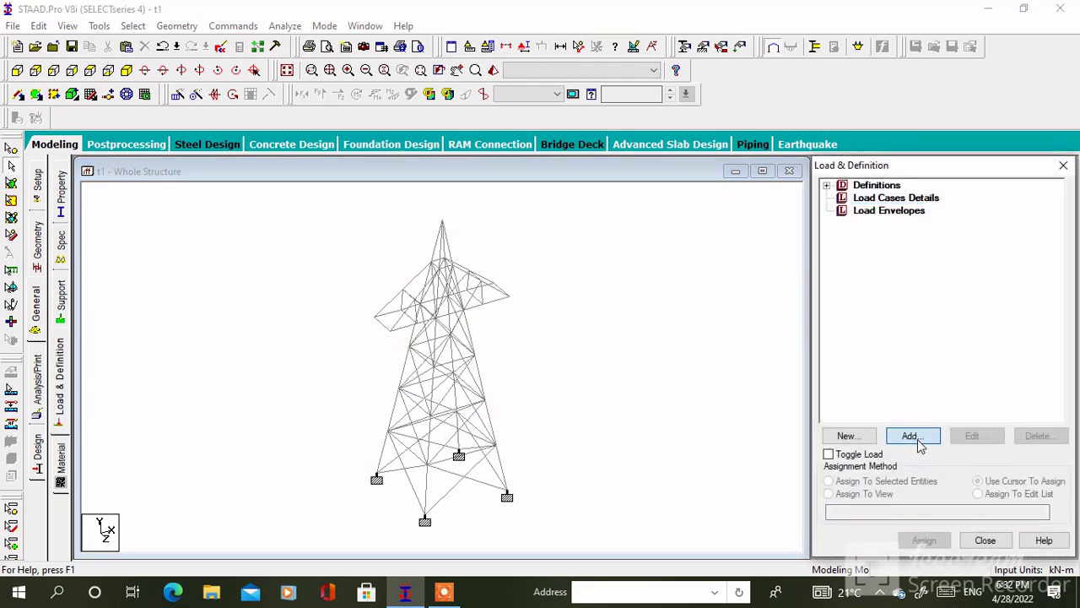
click(588, 210)
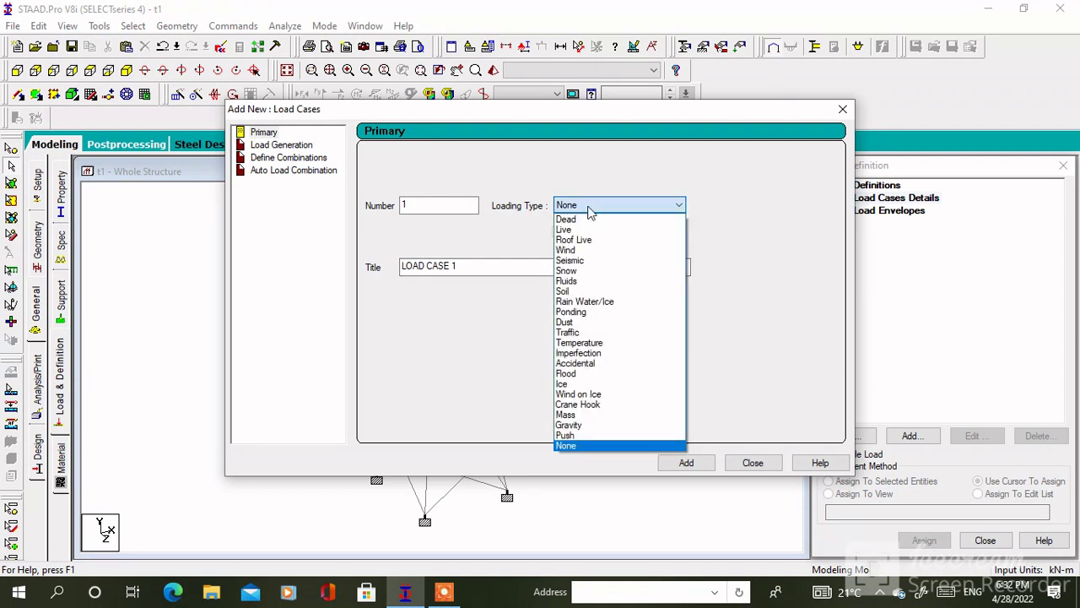
click(582, 217)
click(707, 463)
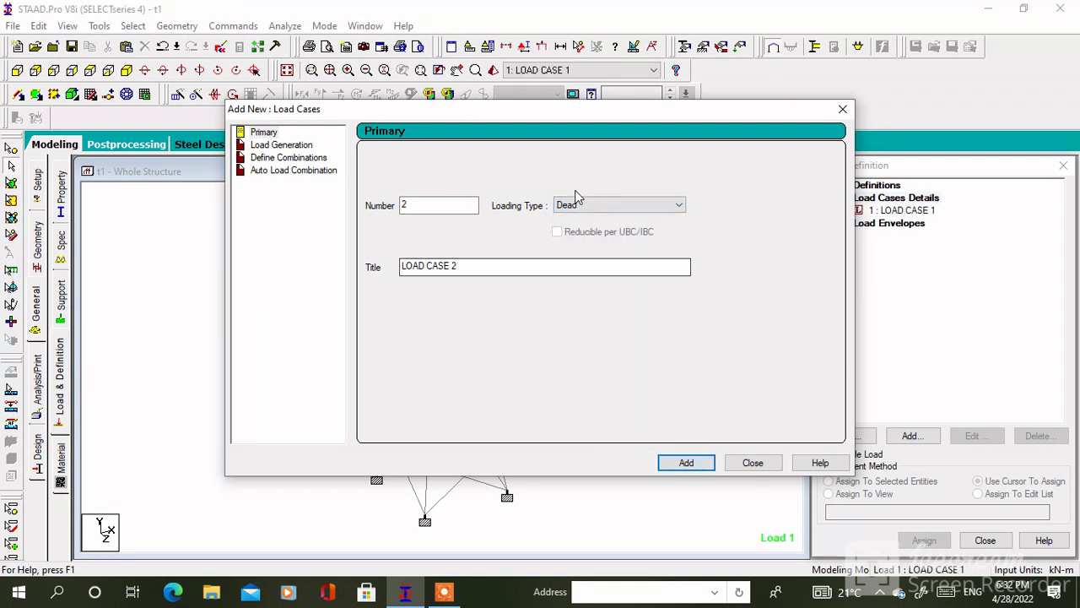
- Add primary load case 2 with the loading type Live and the title LOAD CASE 2
click(574, 205)
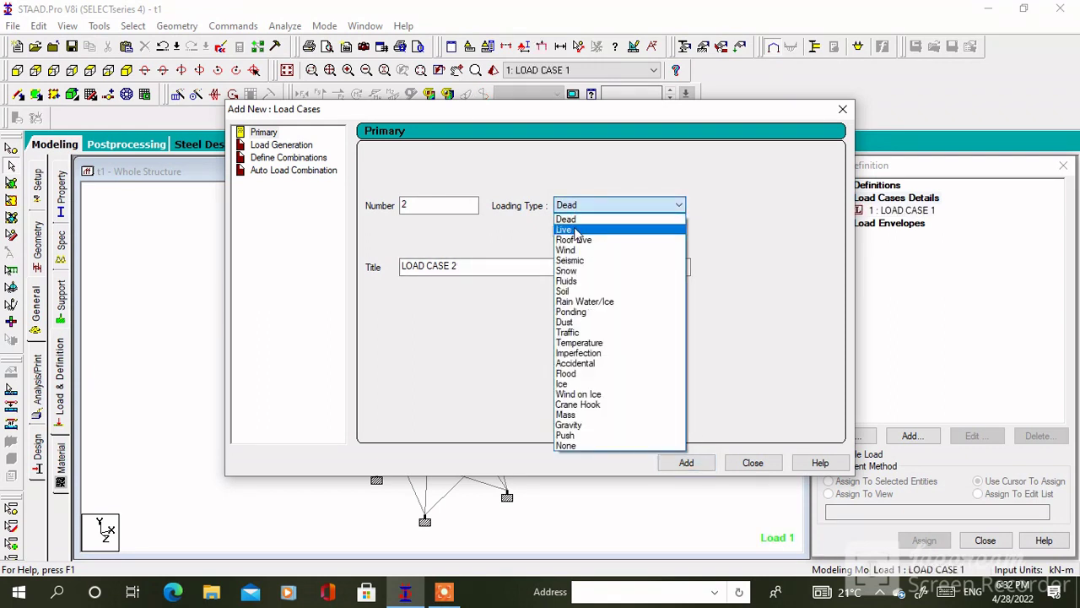
click(575, 231)
click(697, 464)
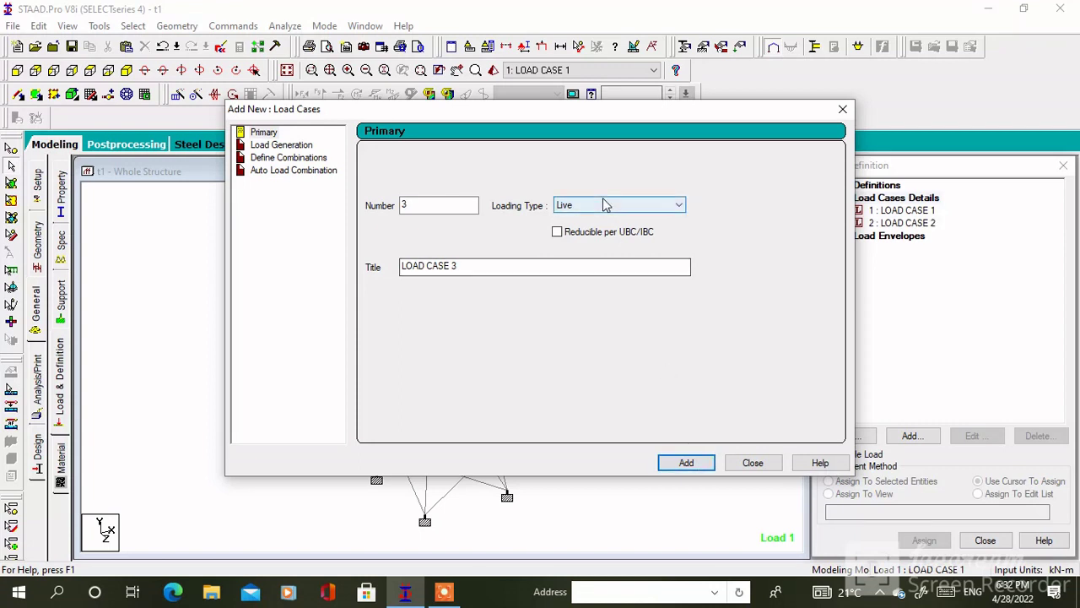
click(764, 464)
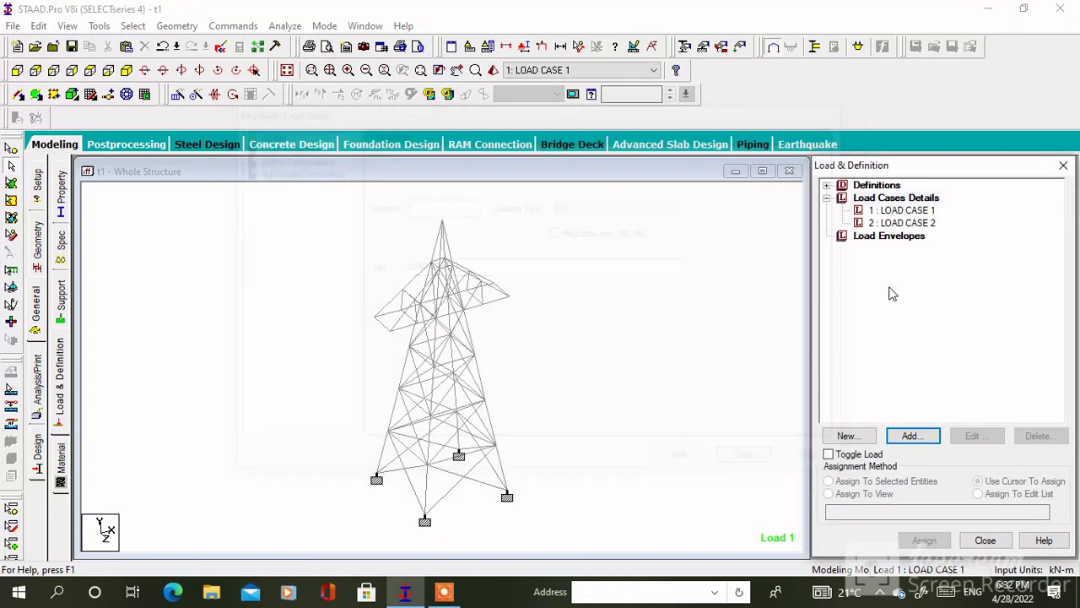
- Add a selfweight load in Y with factor -1 to load case 1 and assign it to the whole view
click(902, 211)
click(913, 438)
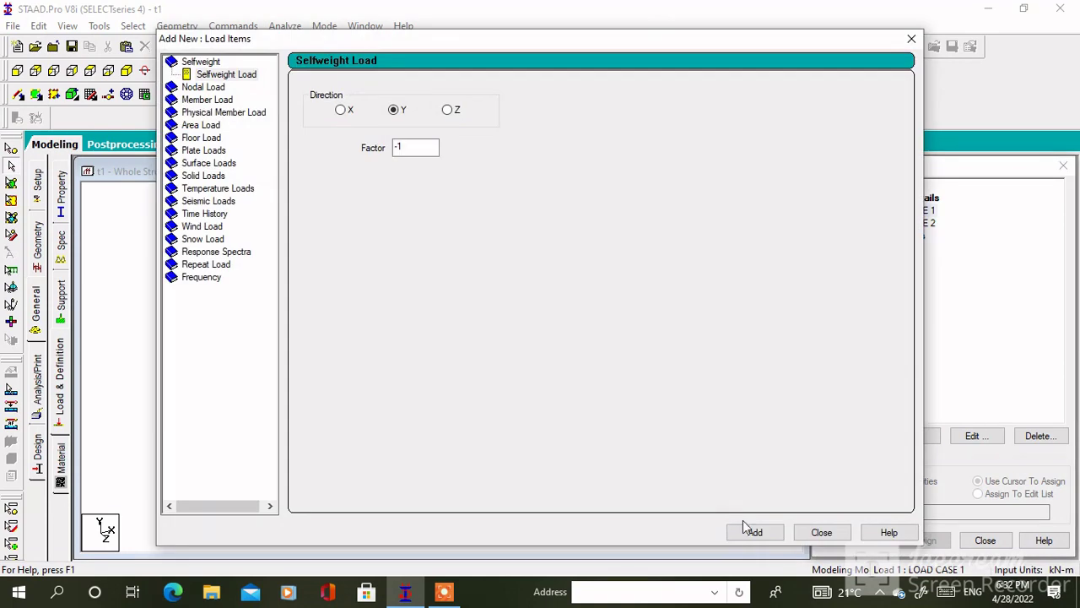
click(748, 529)
click(818, 531)
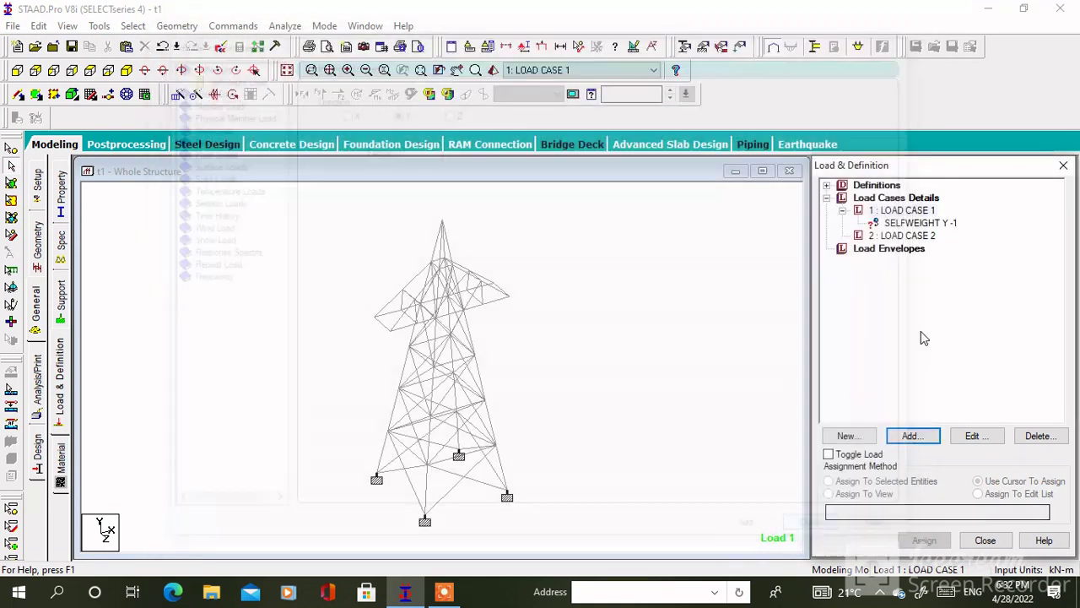
click(920, 223)
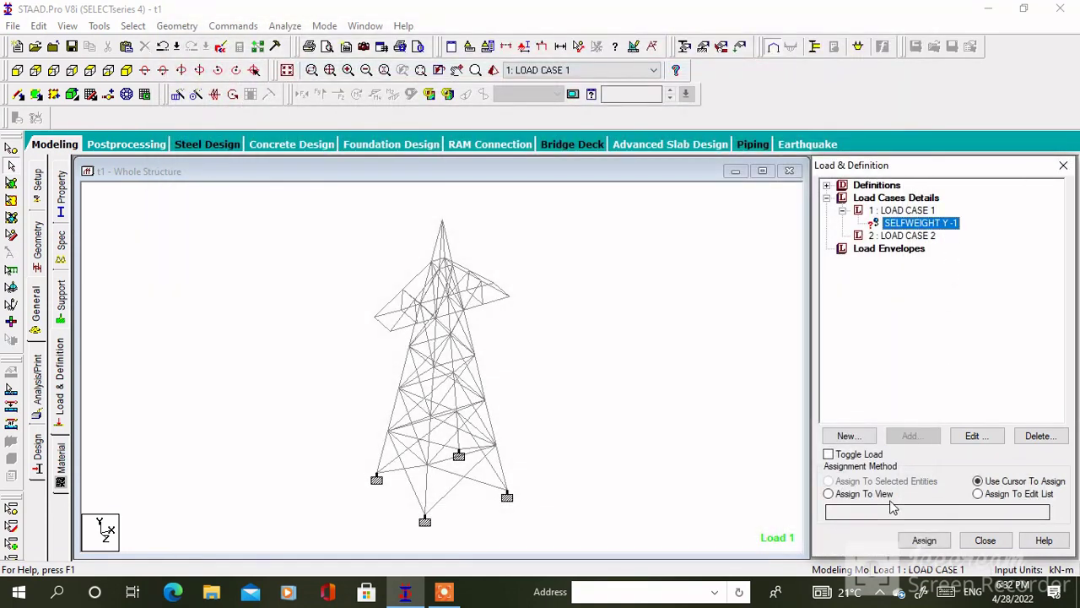
click(924, 540)
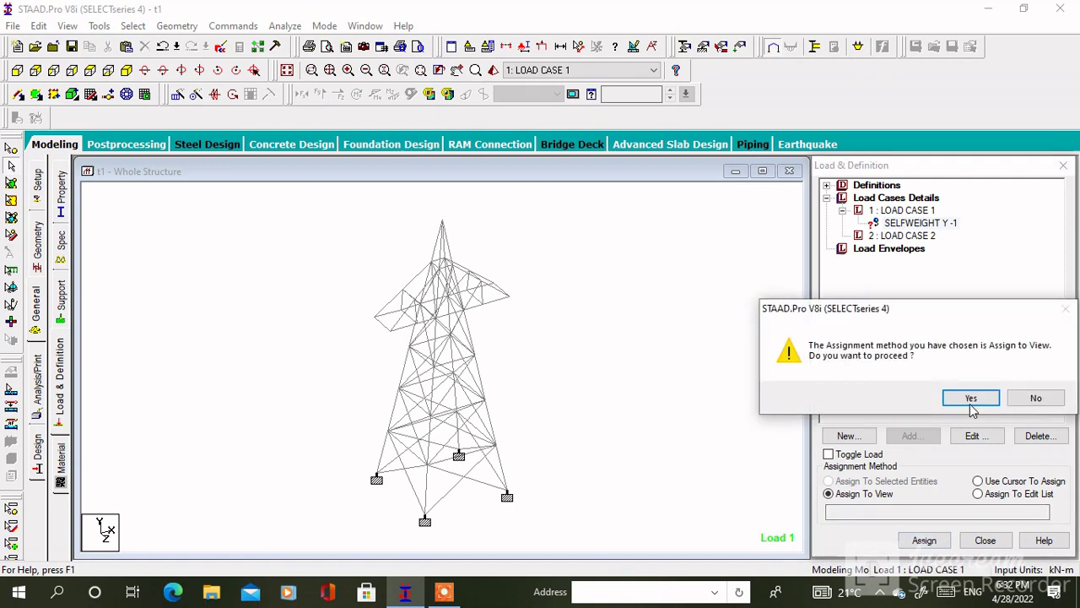
click(963, 398)
- Add a nodal load with Fx of -5 kN to load case 2
click(896, 237)
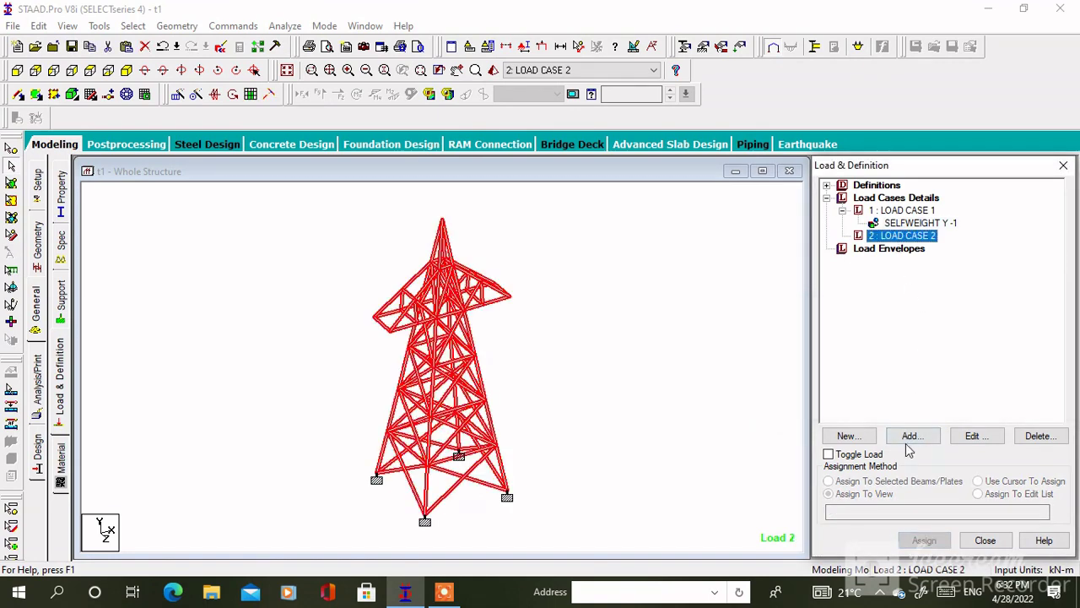
click(909, 438)
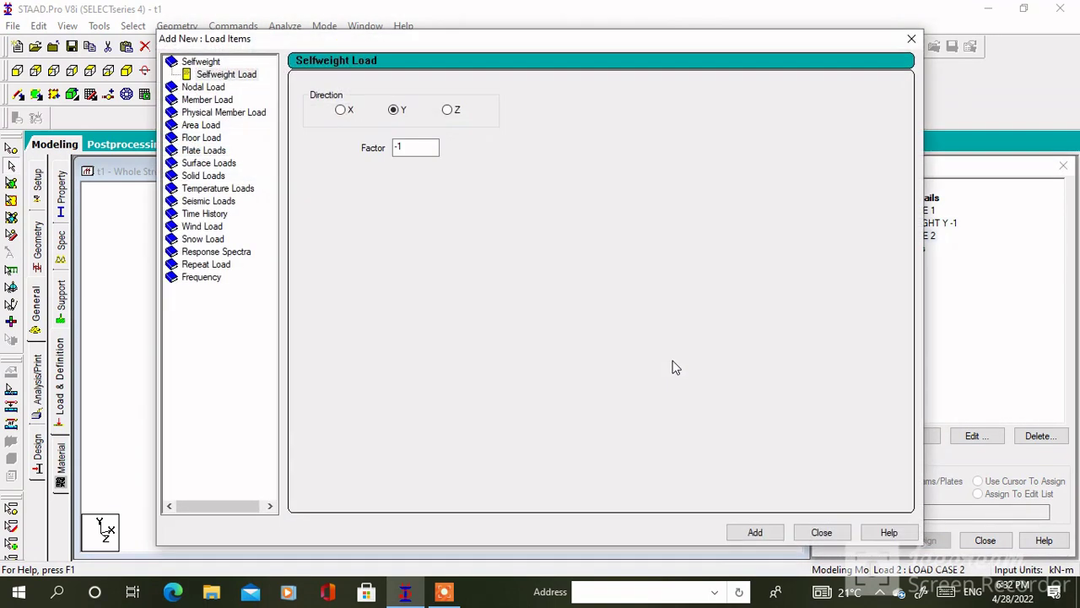
click(212, 87)
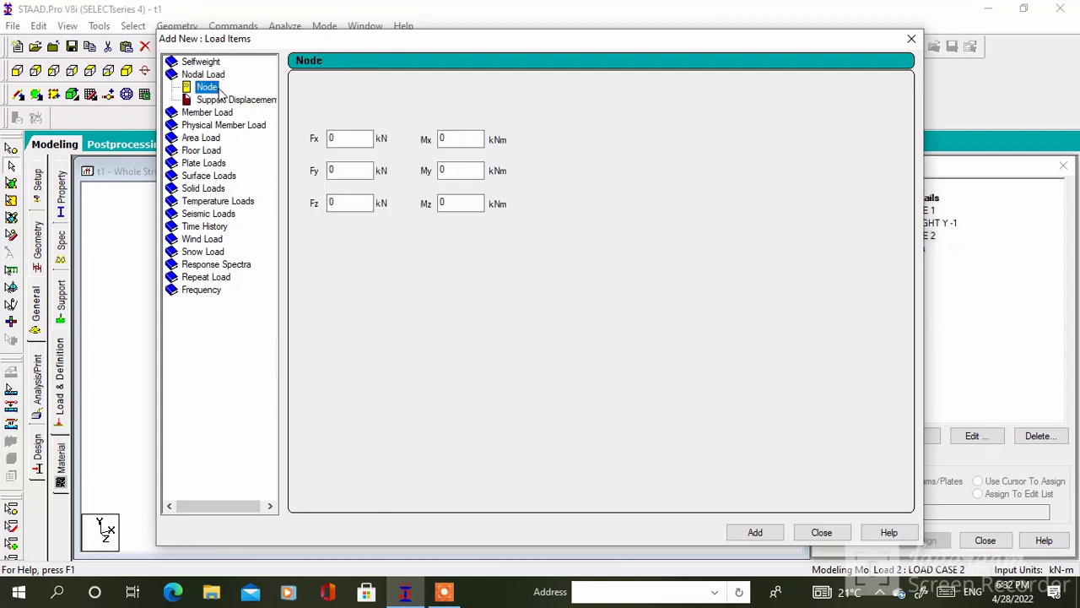
double_click(346, 168)
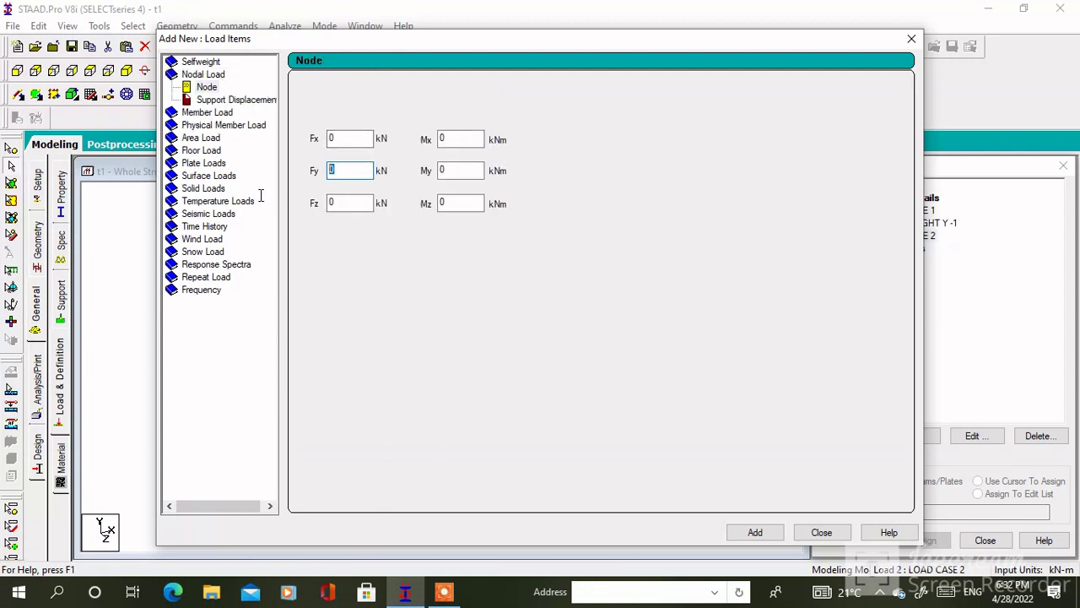
double_click(344, 140)
click(770, 532)
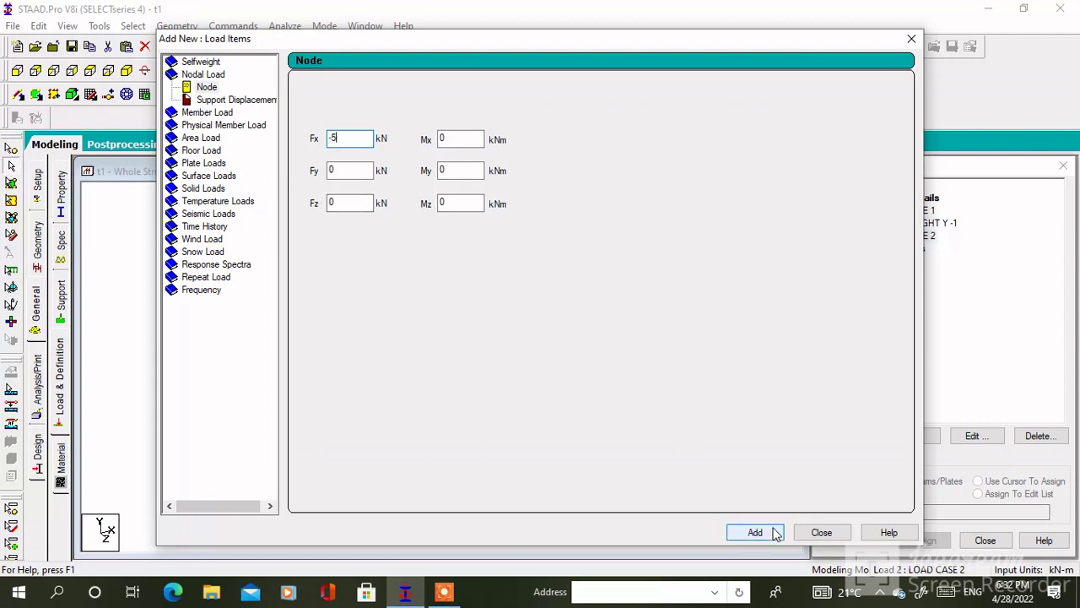
- Add a nodal load to load case 2 with Fx reset to 0 and Fz set to -5 kN
click(364, 199)
double_click(338, 138)
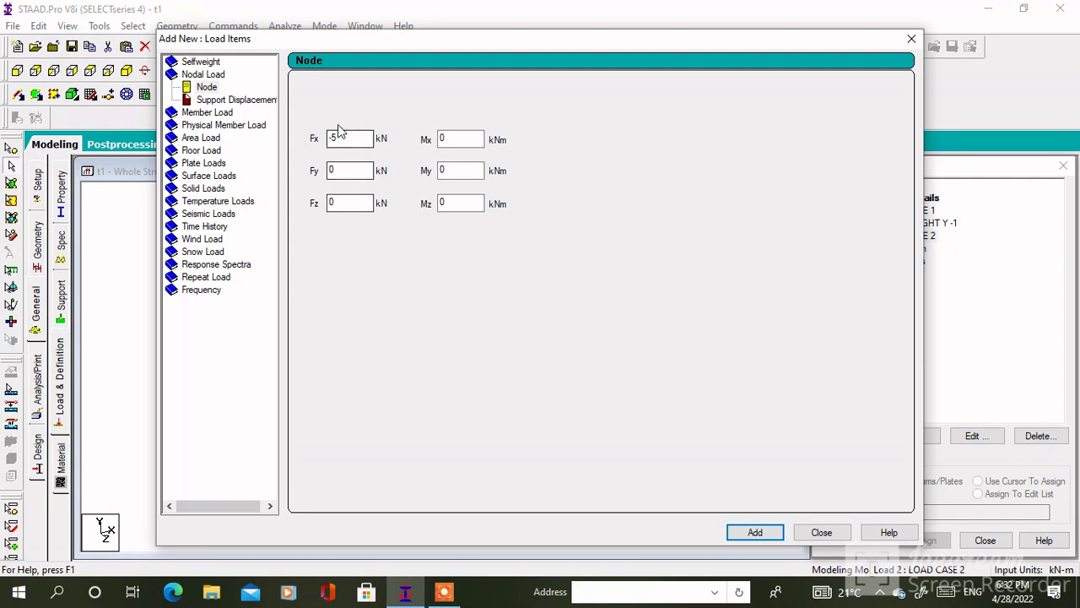
click(346, 202)
double_click(338, 138)
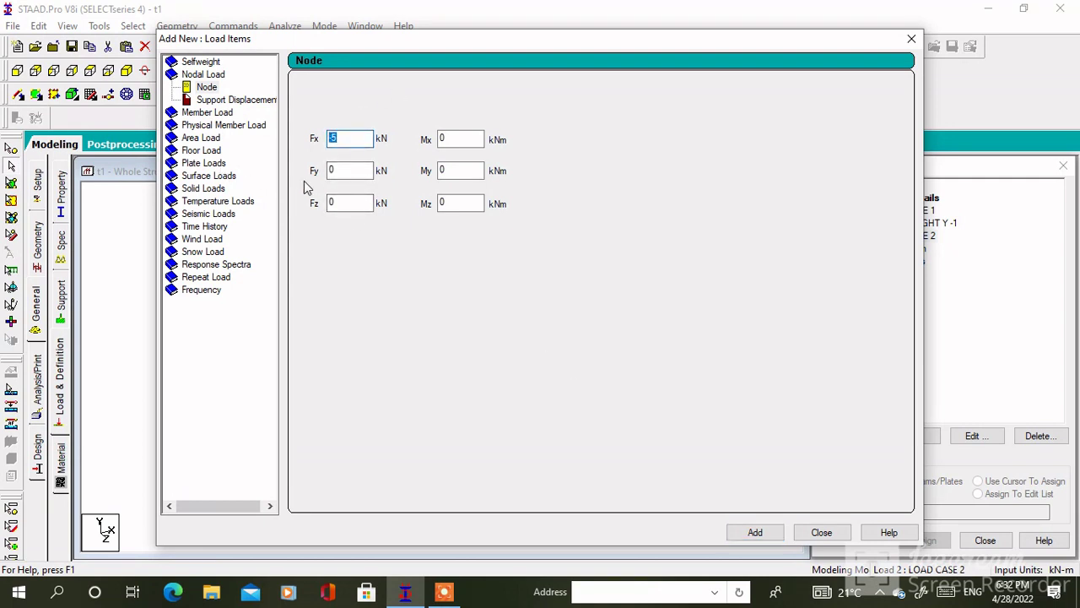
key(Delete)
double_click(344, 204)
click(755, 533)
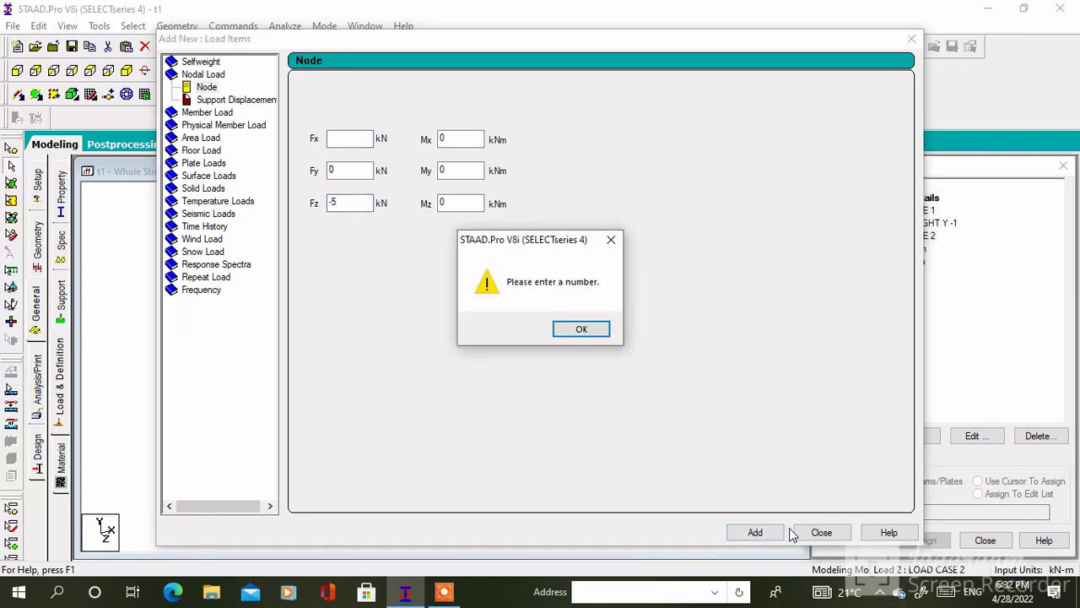
click(573, 329)
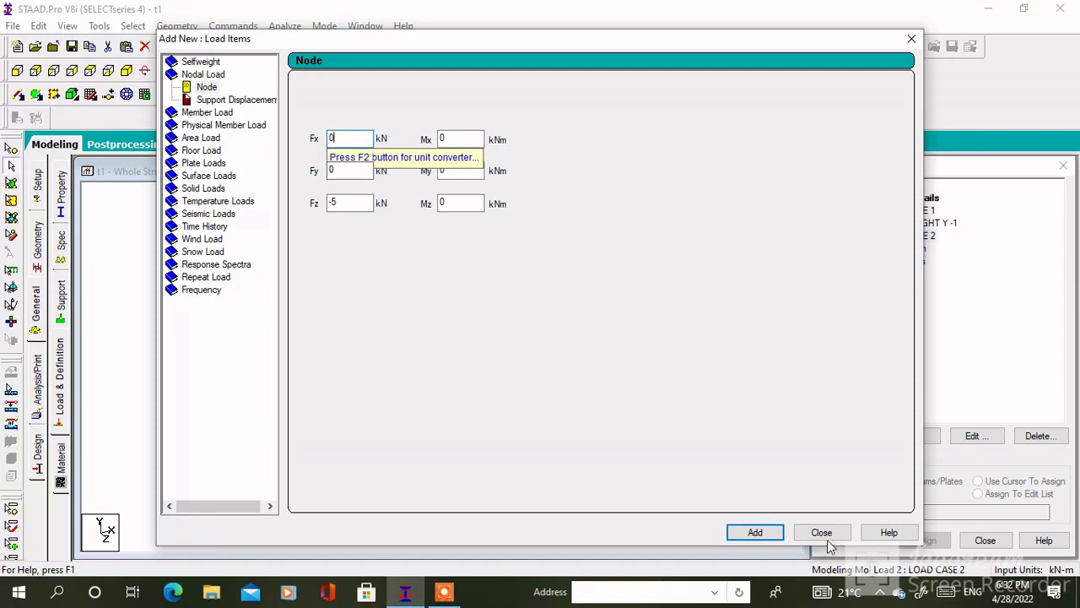
click(746, 533)
click(752, 535)
click(832, 533)
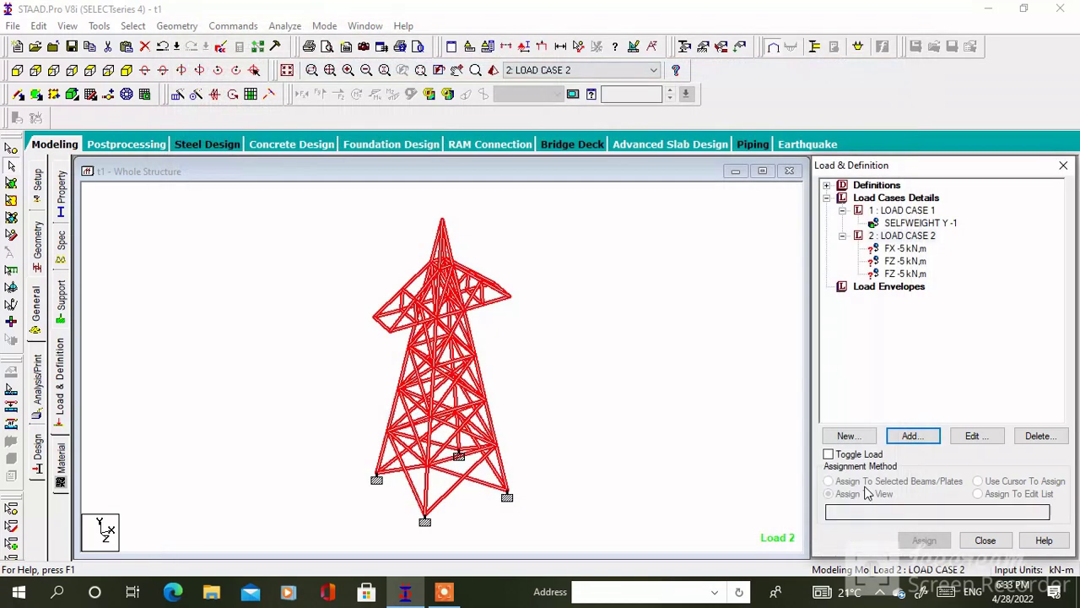
- Delete the duplicate FZ -5 kN load item from load case 2
click(916, 249)
click(905, 274)
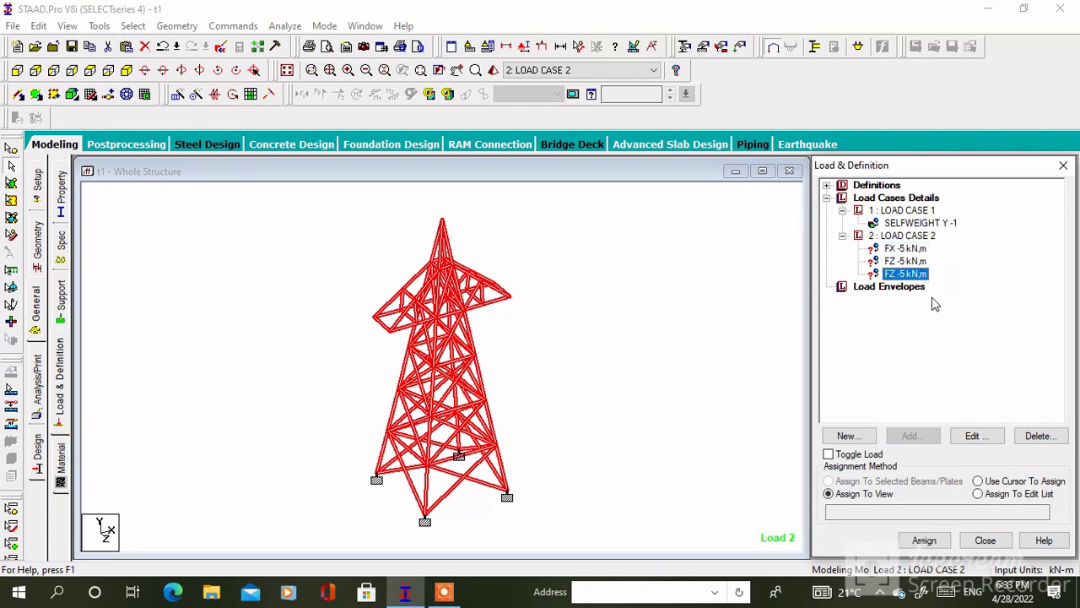
click(1046, 436)
- Assign the FX -5 kN load to the two end nodes of the +X cross-arm
click(905, 248)
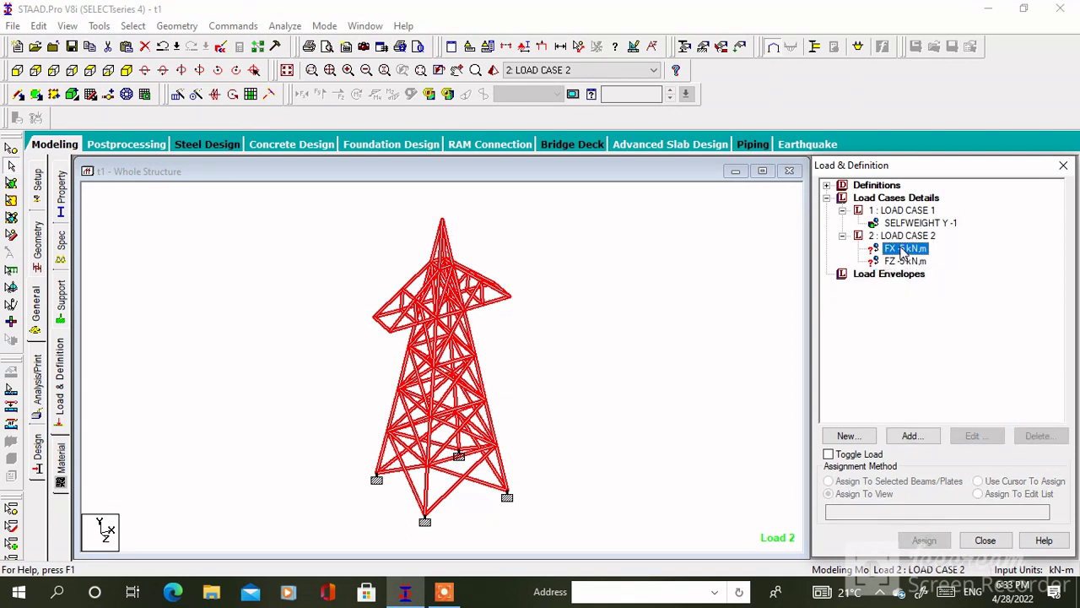
click(614, 238)
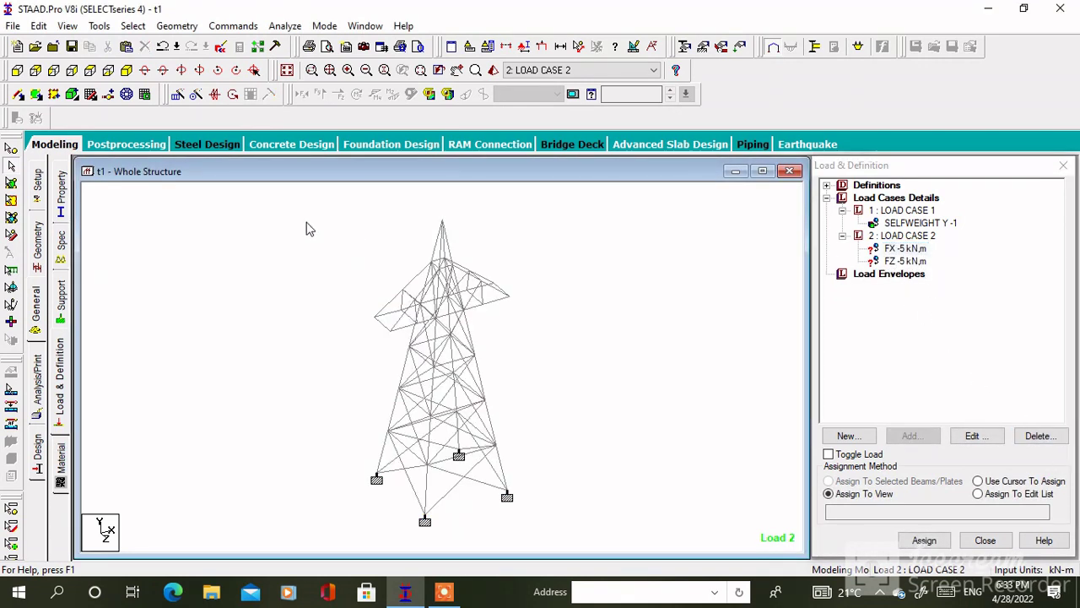
click(11, 148)
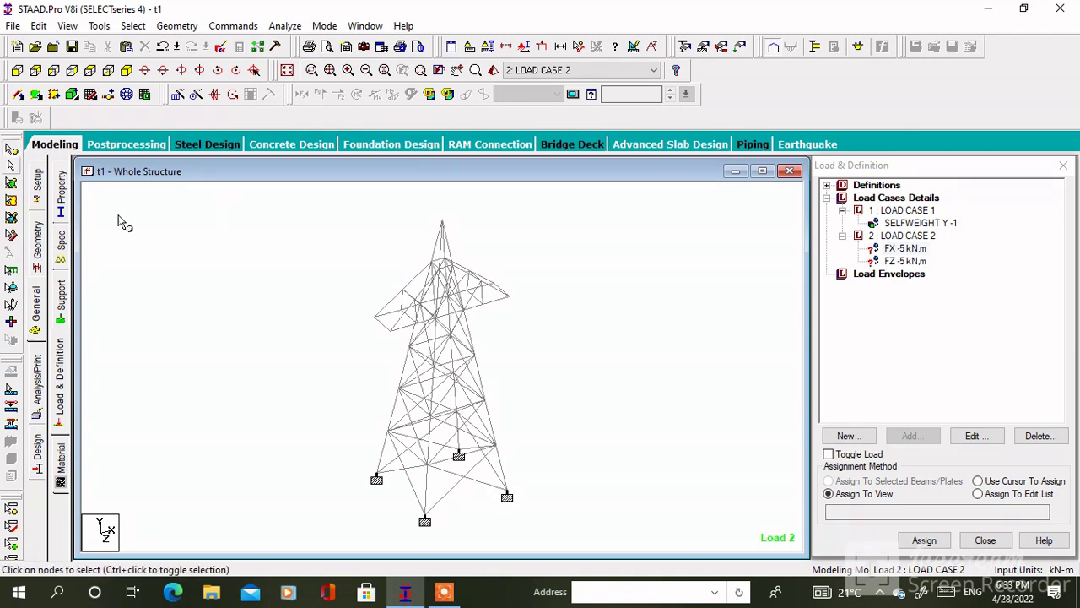
ctrl+click(509, 295)
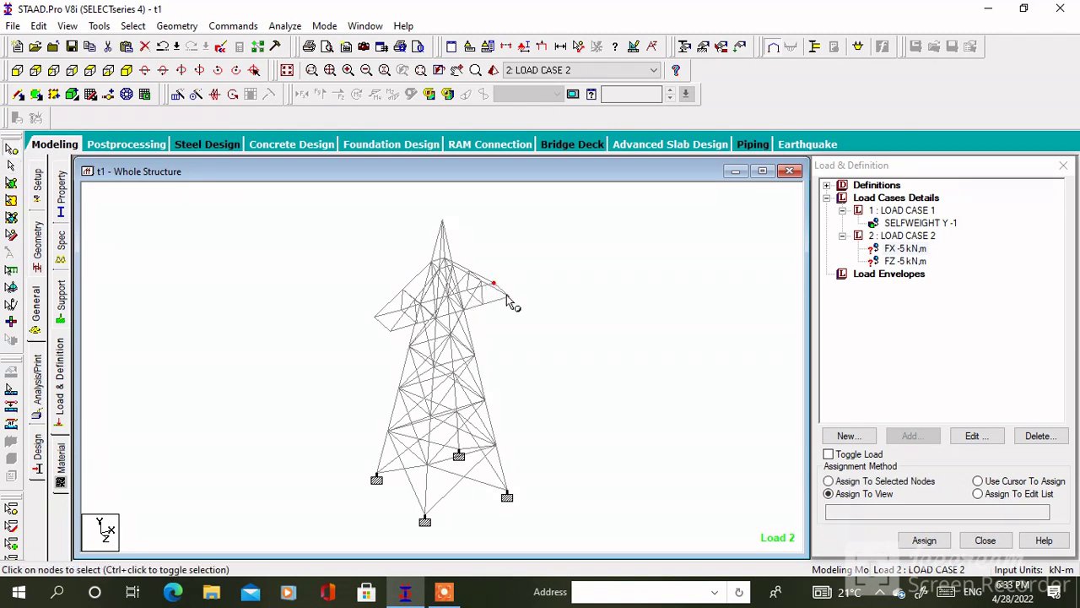
click(859, 483)
click(928, 541)
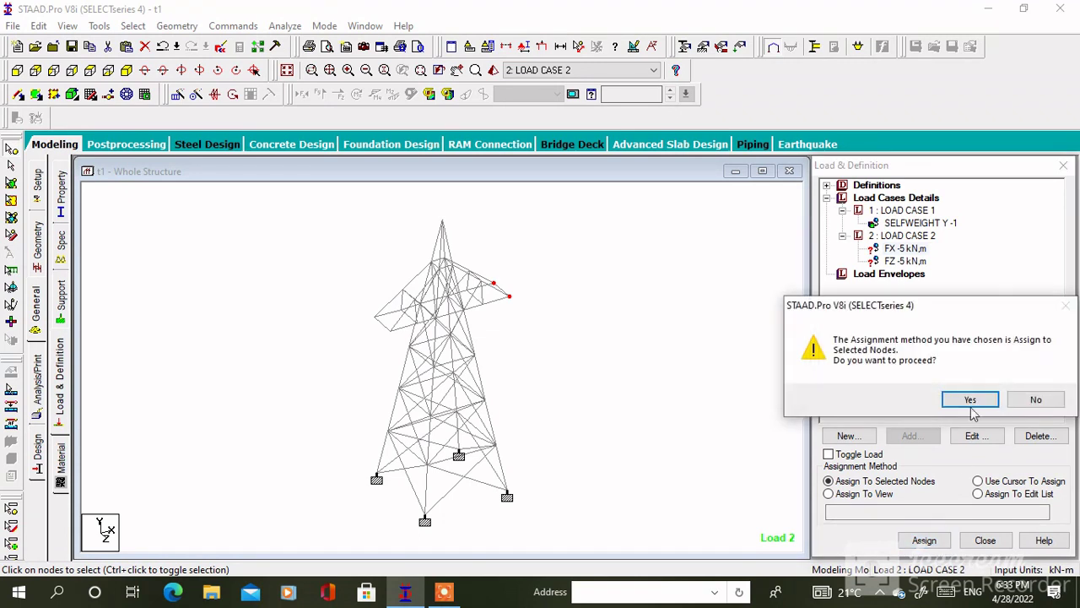
click(971, 400)
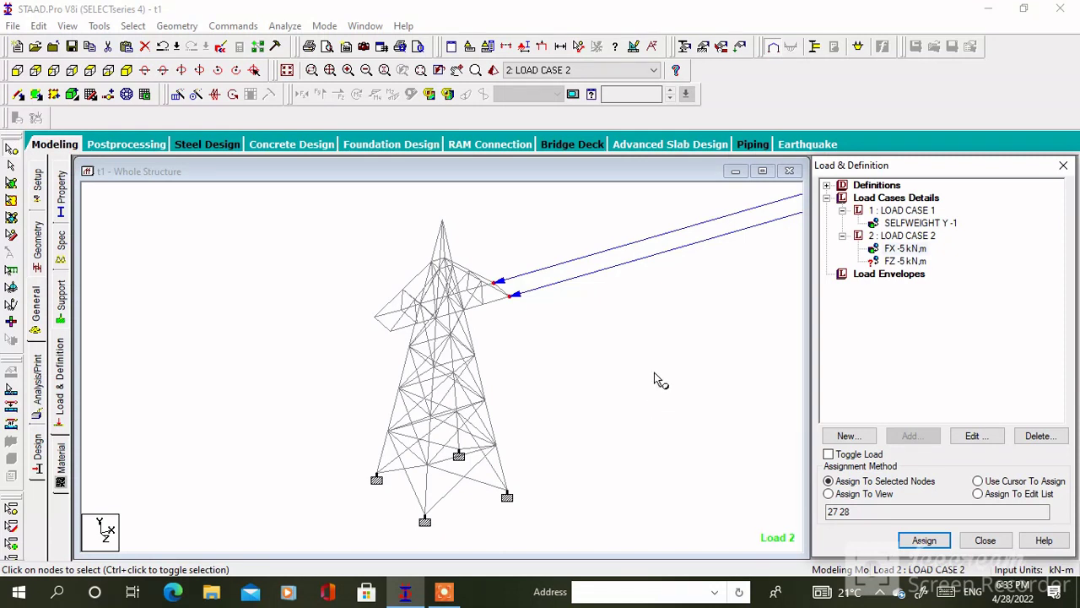
- Assign the FZ -5 kN load to only the front end node of the +X cross-arm
click(920, 261)
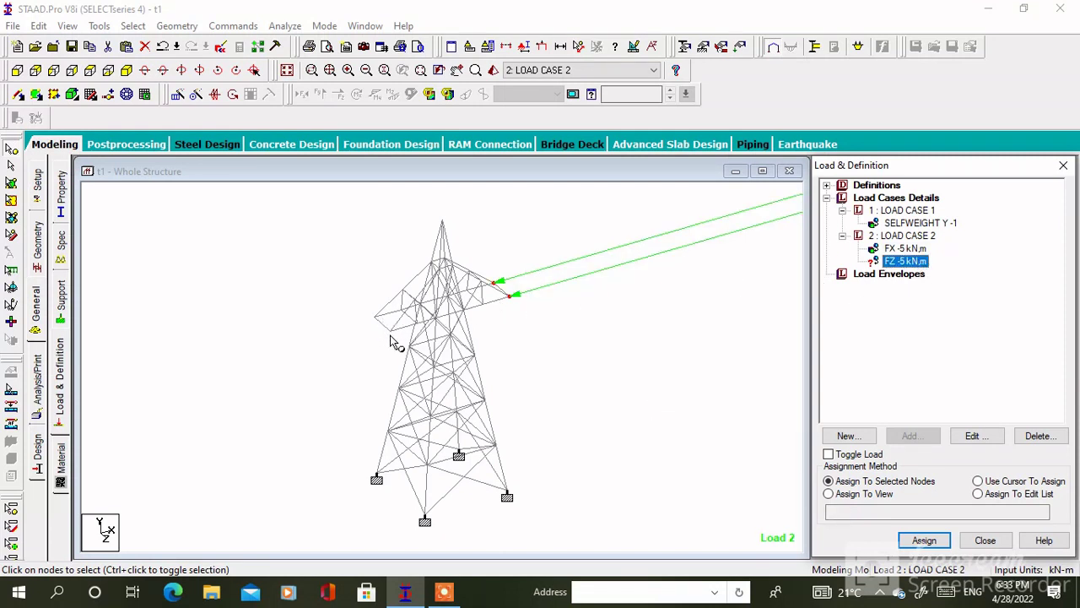
click(509, 297)
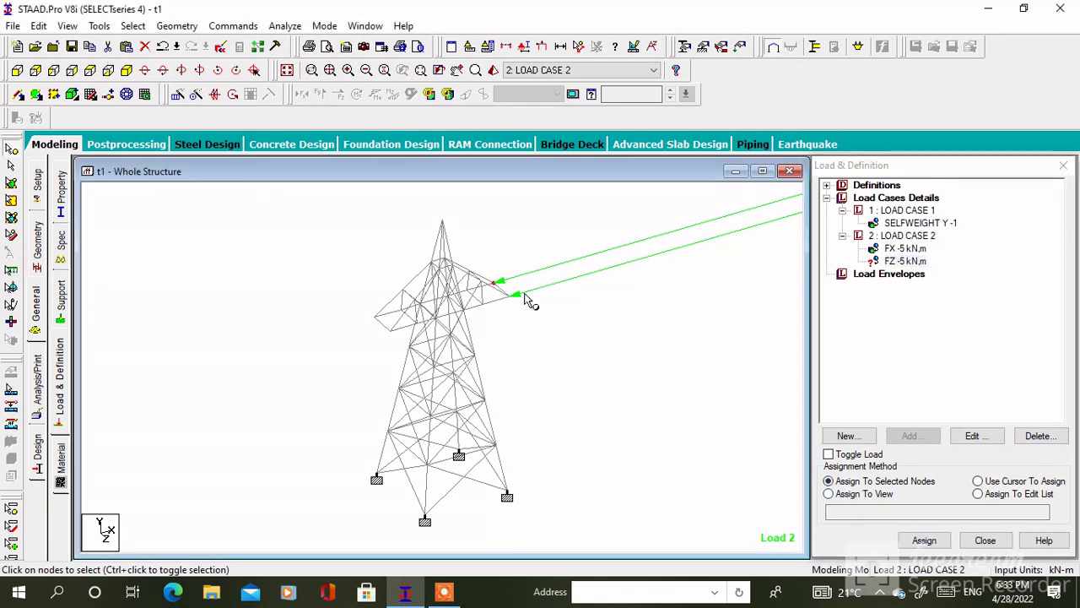
click(923, 541)
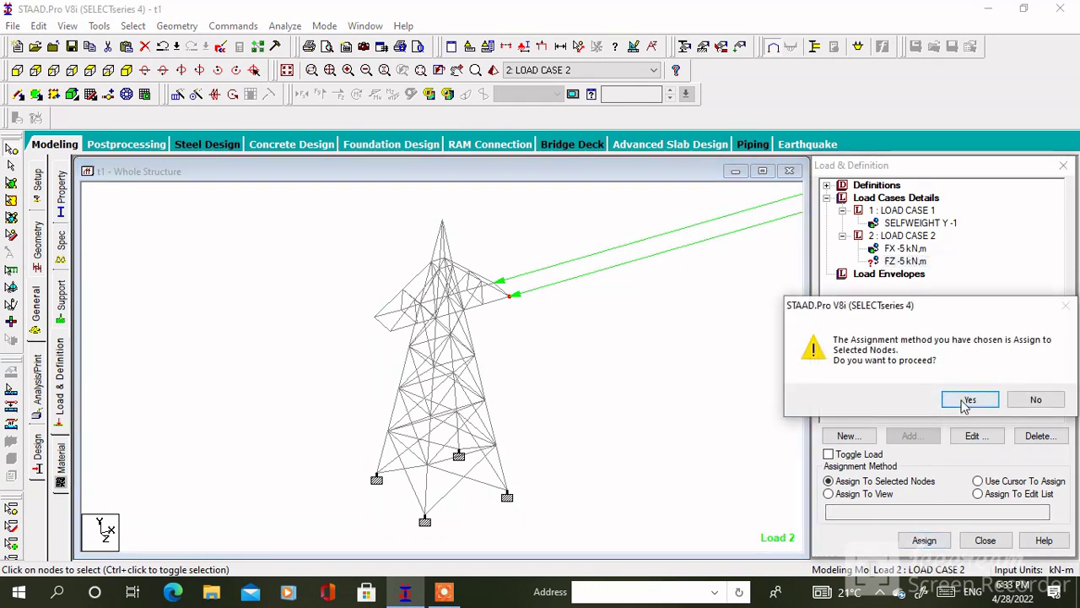
click(962, 402)
click(680, 354)
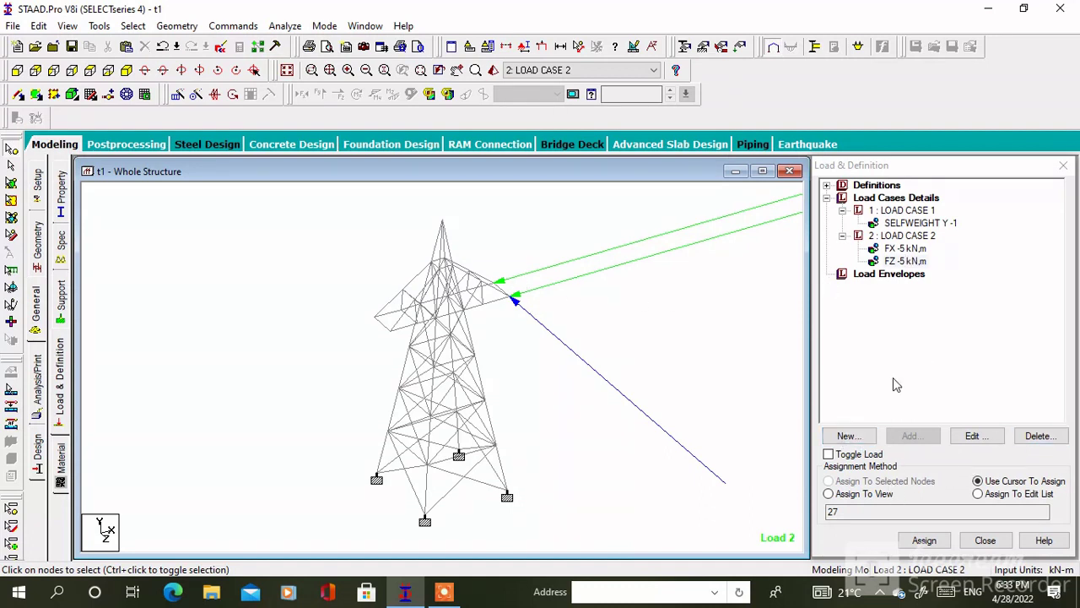
- Add a nodal load with Fy of -5 kN to load case 2
click(901, 236)
click(916, 437)
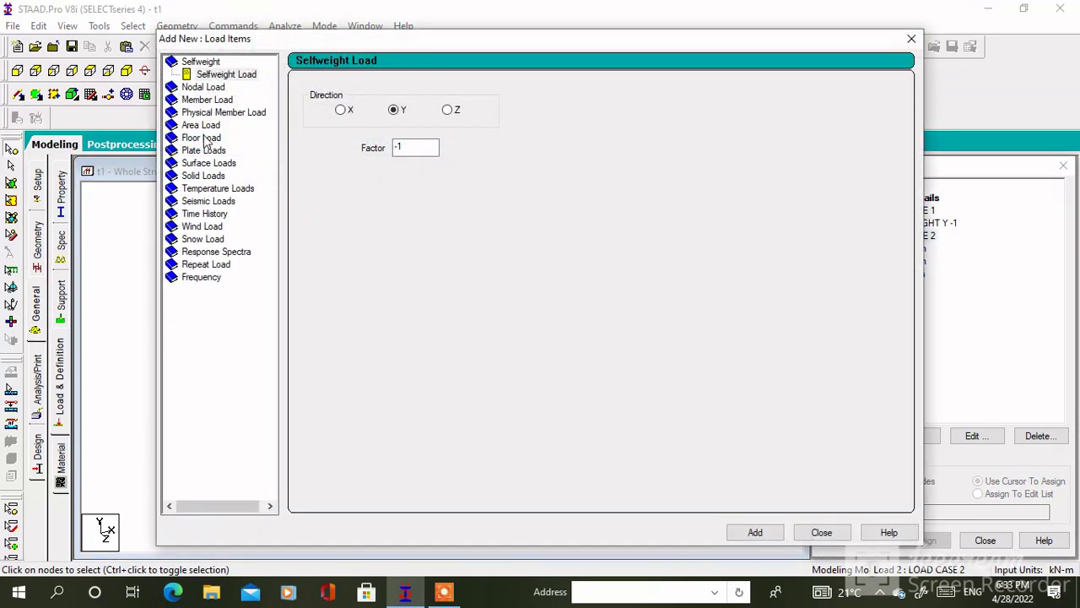
click(212, 88)
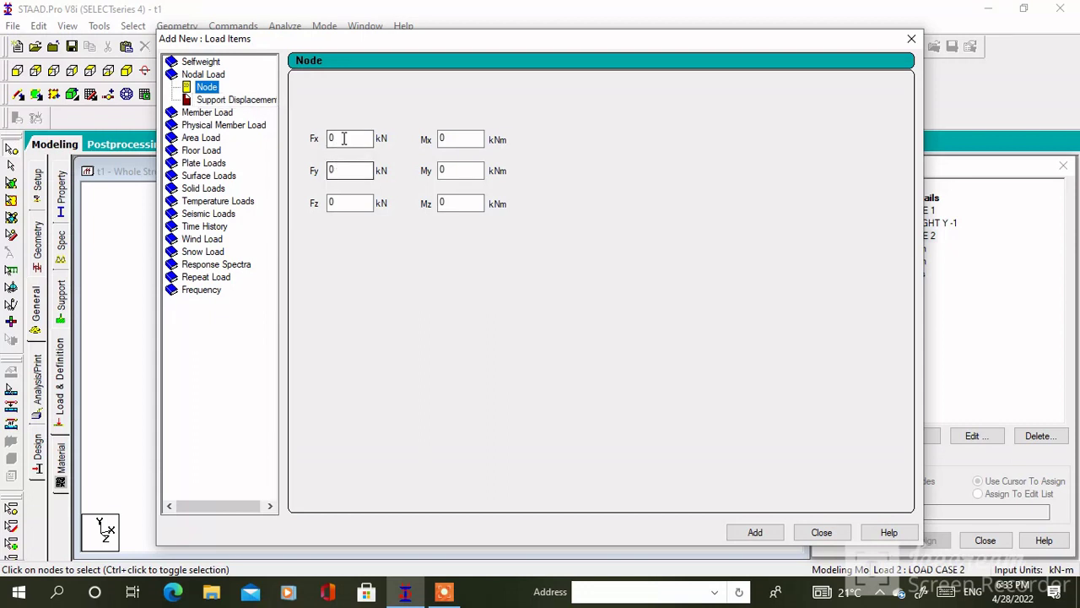
key(Tab)
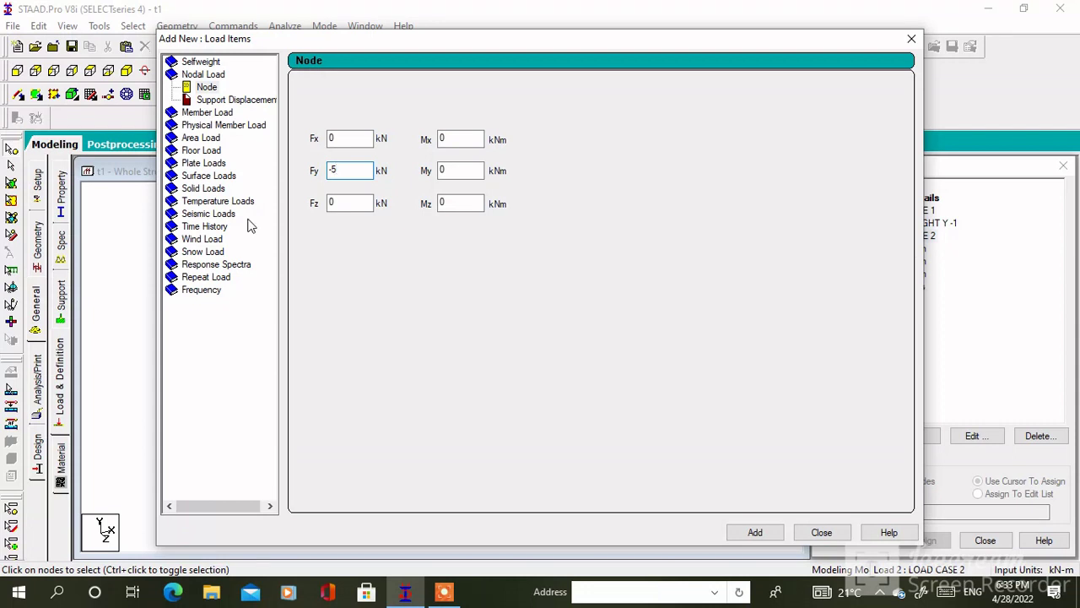
text(-5)
drag(349, 171, 304, 192)
text(-5000)
- Add a nodal load to load case 2 with Fy reset to 0 and Fx set to 5 kN
drag(358, 167, 279, 199)
text(0)
double_click(343, 137)
click(337, 202)
click(751, 534)
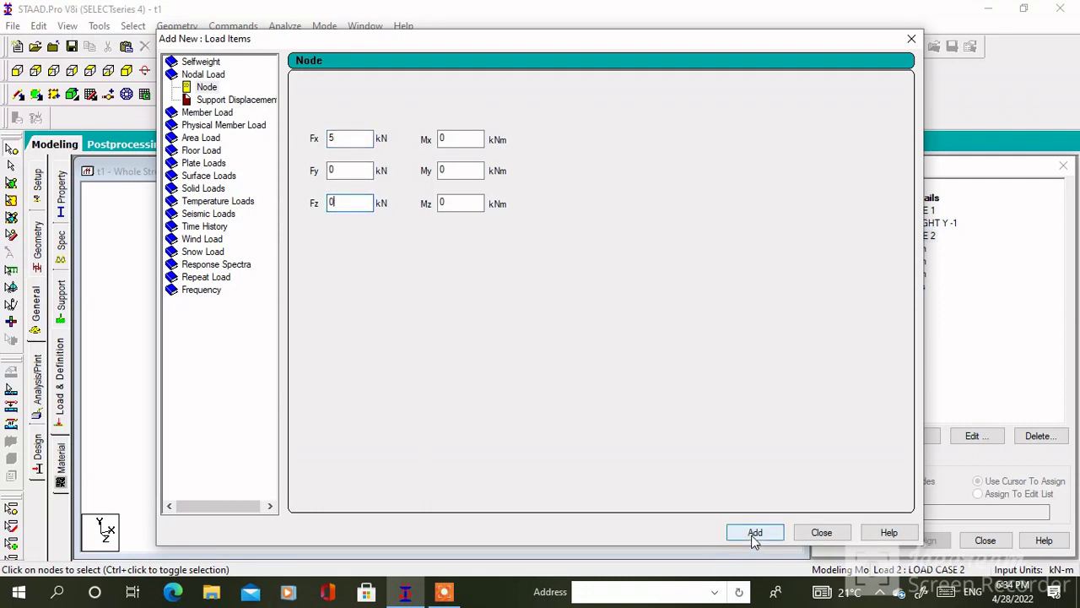
- Add a nodal load to load case 2 with Fx reset to 0 and Fz set to 5 kN
click(344, 138)
double_click(344, 138)
text(0)
double_click(344, 202)
text(5)
click(780, 533)
click(819, 533)
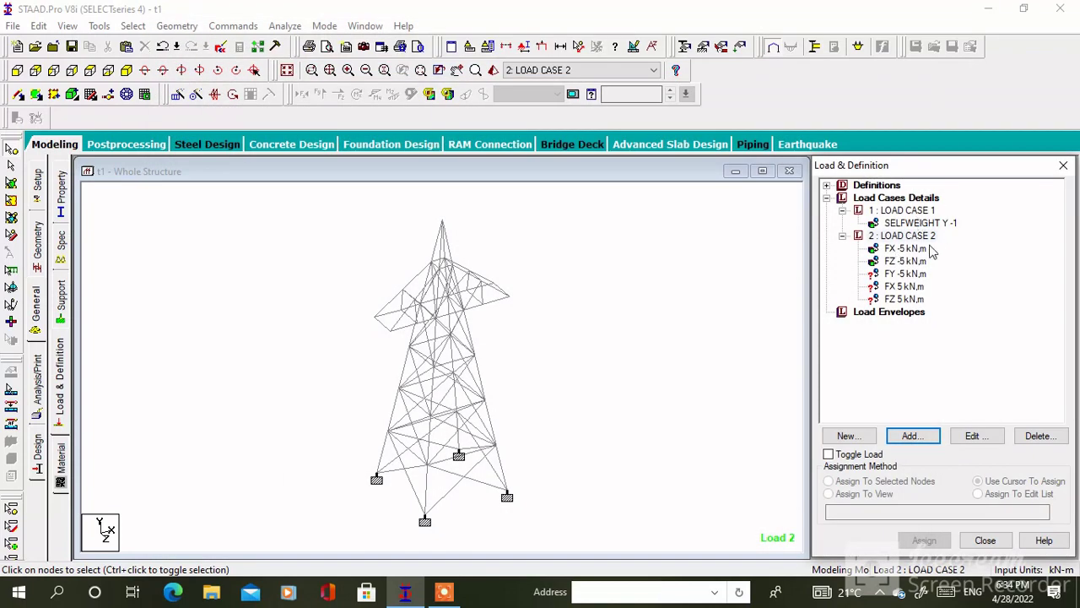
- Assign the FX 5 kN load to both end nodes of the -X cross-arm
click(916, 288)
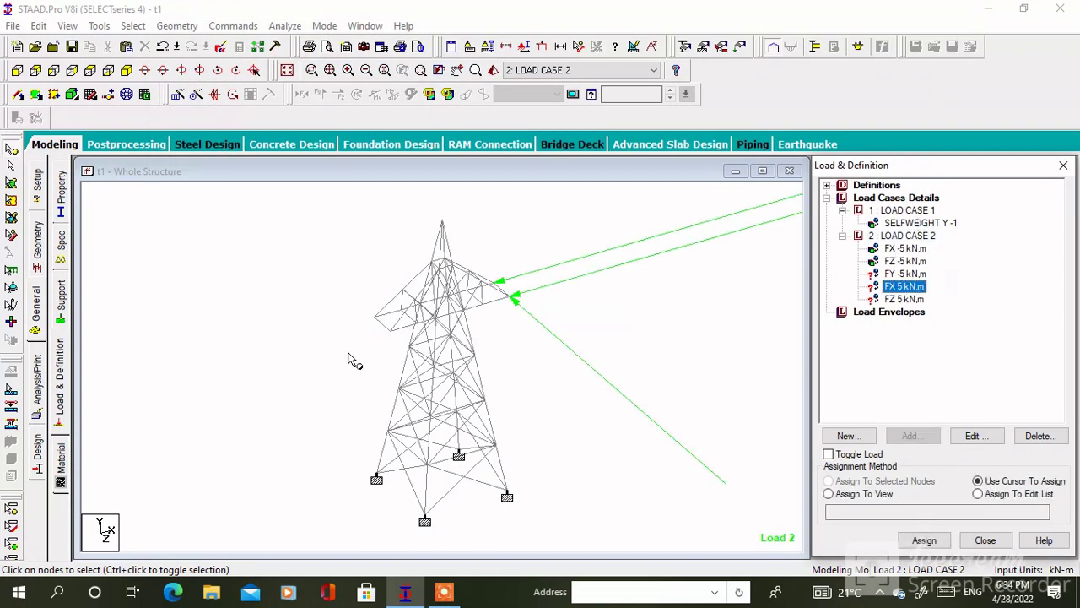
click(375, 317)
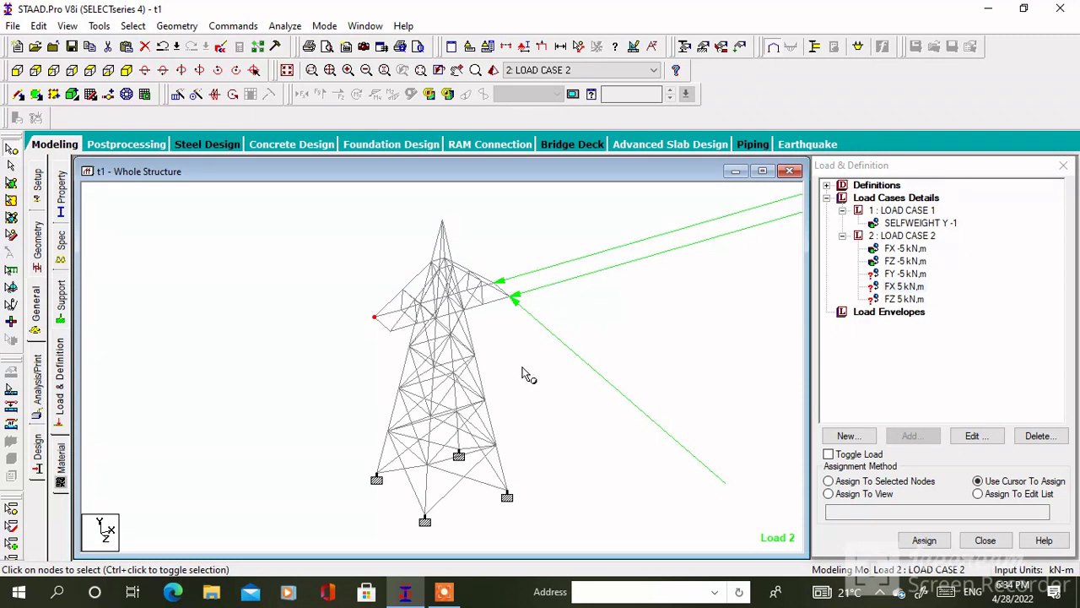
ctrl+click(390, 330)
click(918, 480)
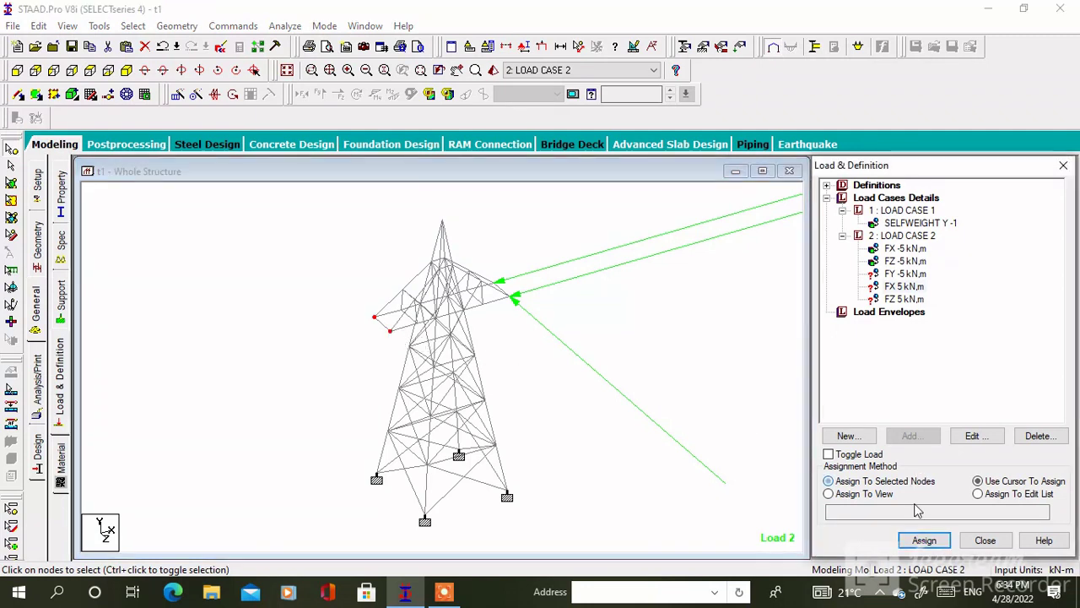
click(924, 541)
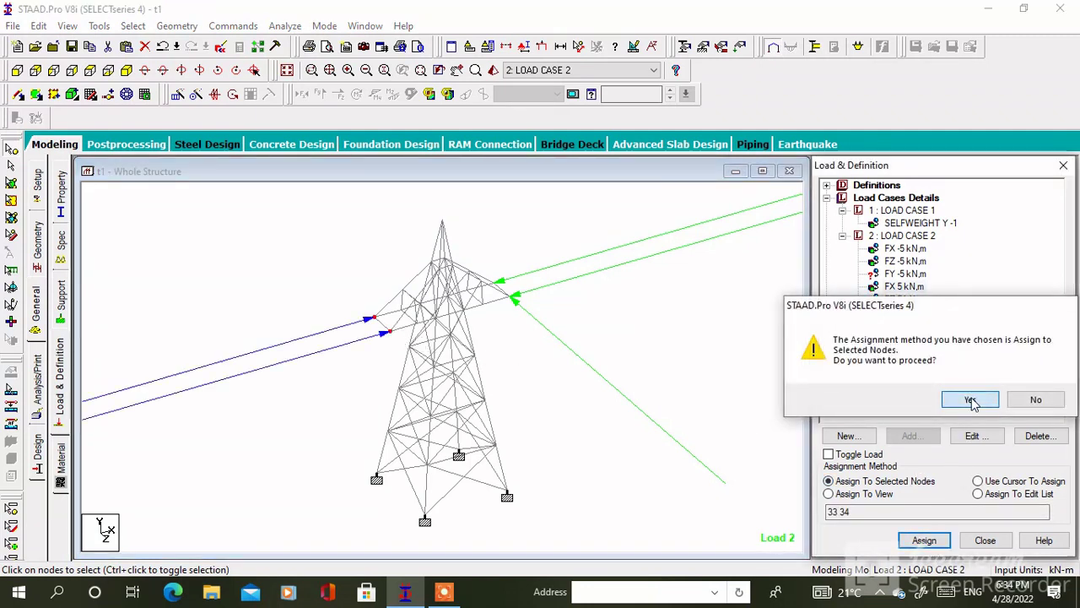
click(970, 400)
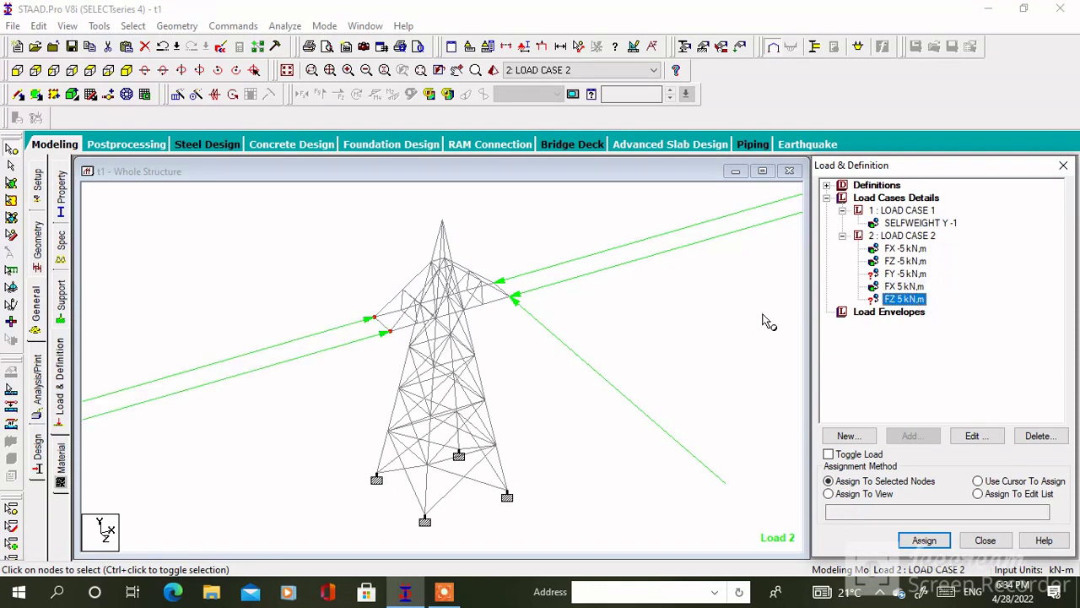
- Try to assign the FZ 5 kN load to the -X cross-arm's two end nodes and the +X cross-arm's rear end node, and undo it
click(495, 285)
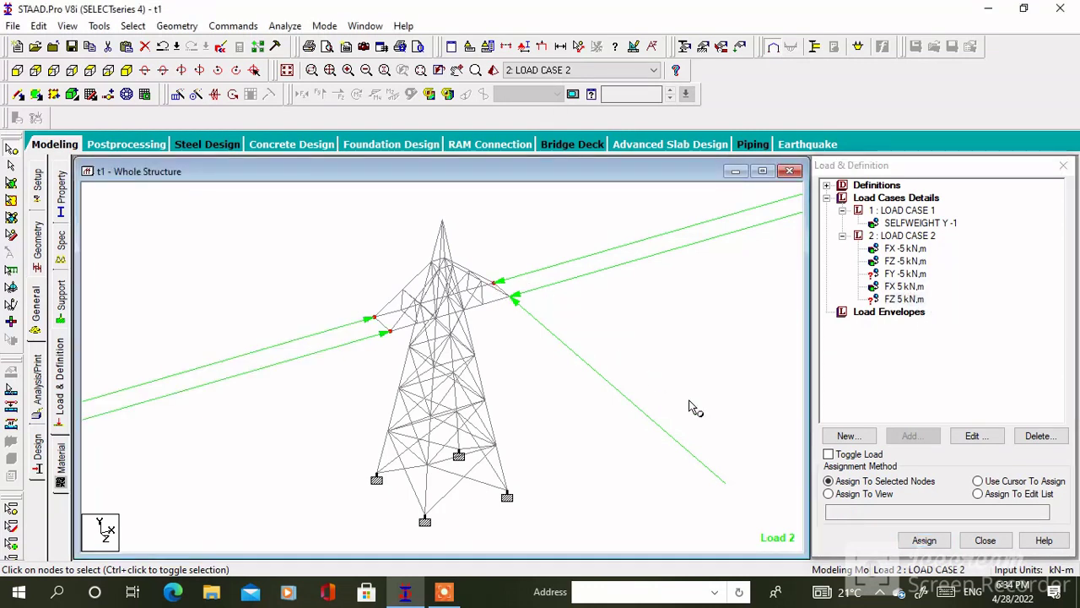
click(924, 540)
click(966, 401)
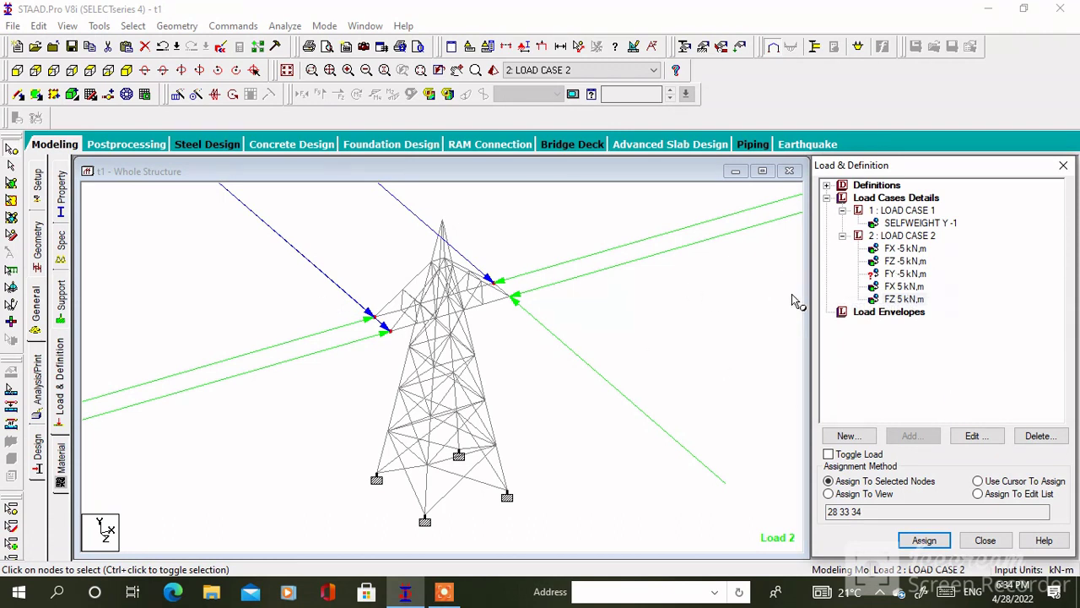
click(903, 299)
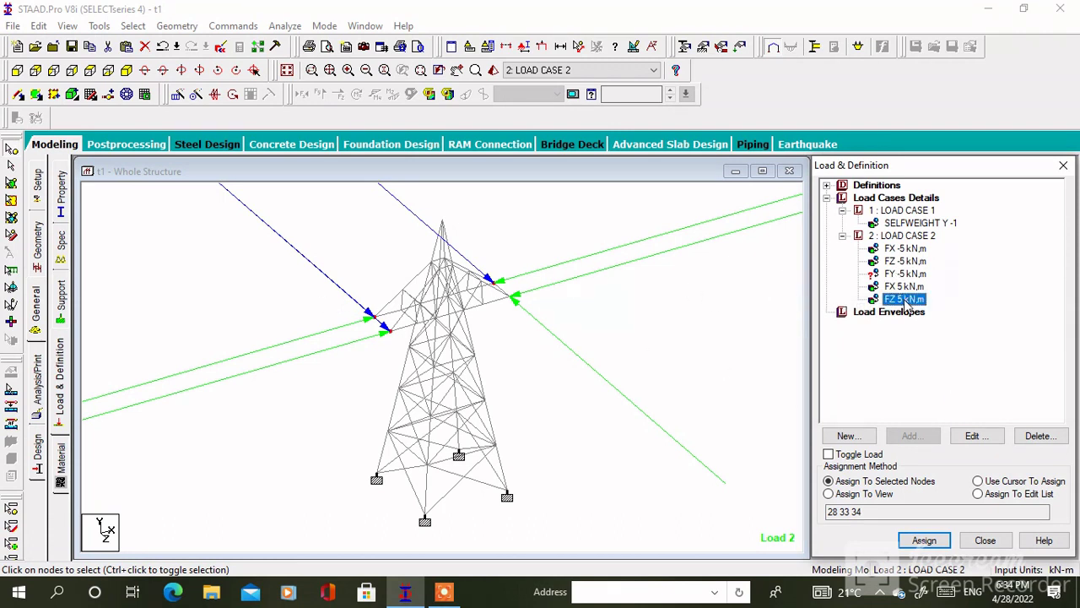
click(144, 46)
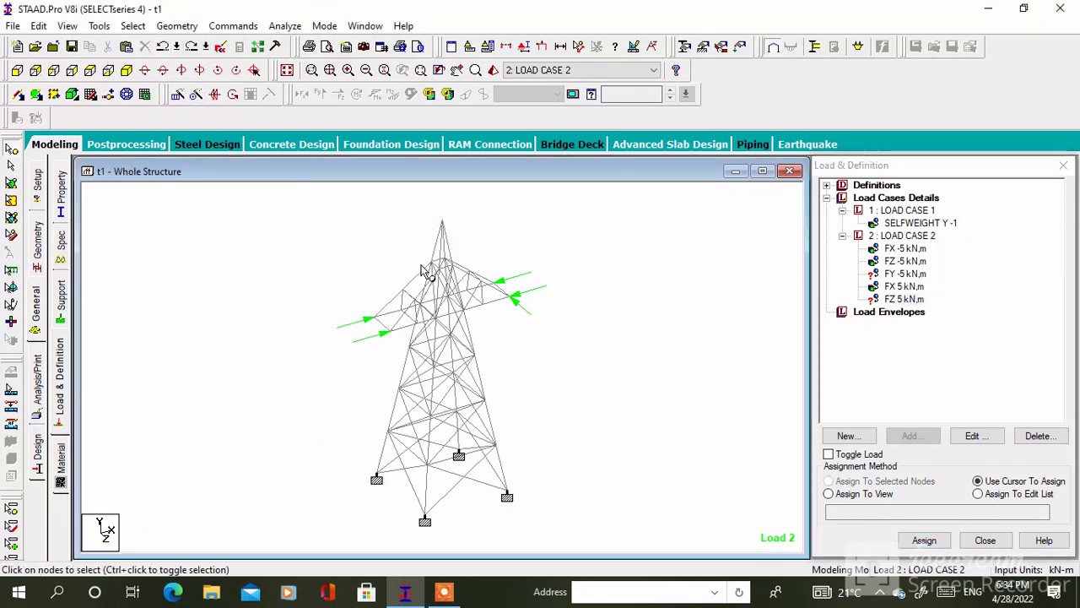
- Assign the FZ 5 kN load to the rear end node of the +X cross-arm and the rear end node of the -X cross-arm
click(907, 299)
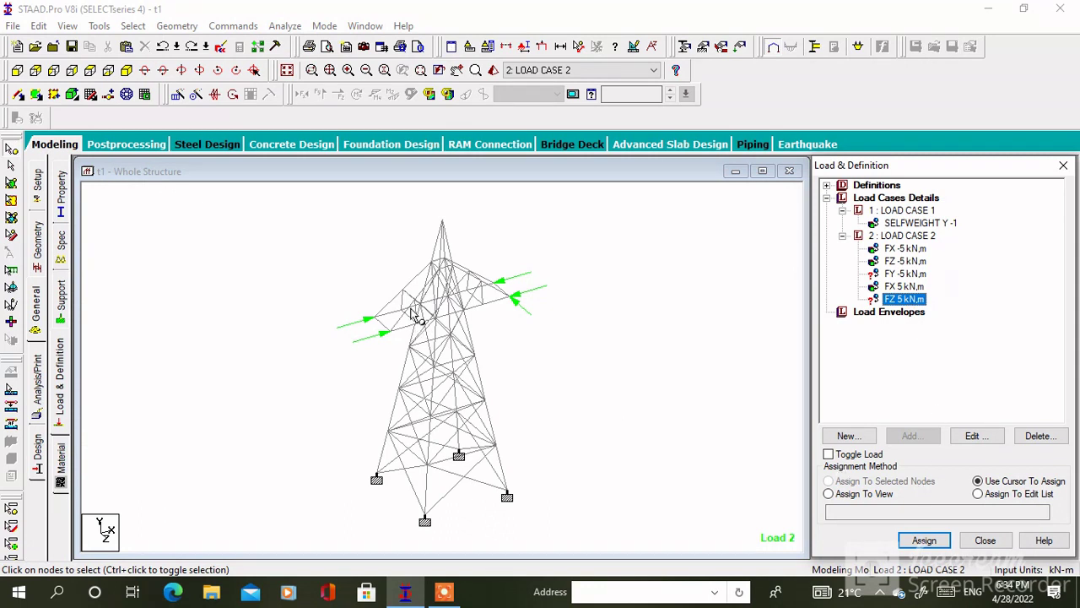
click(498, 289)
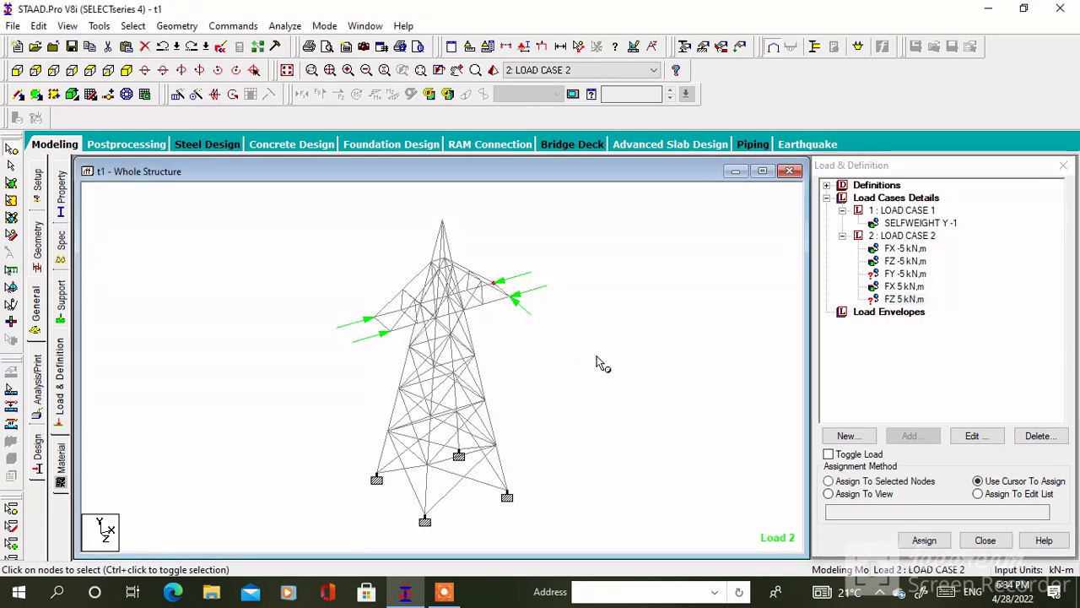
click(830, 481)
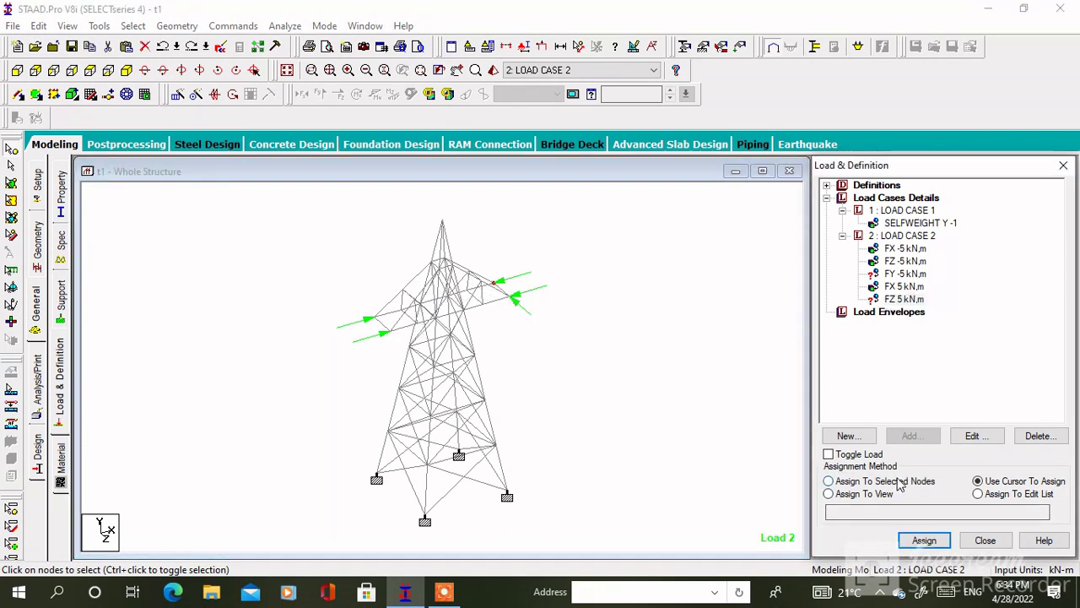
click(938, 538)
click(963, 399)
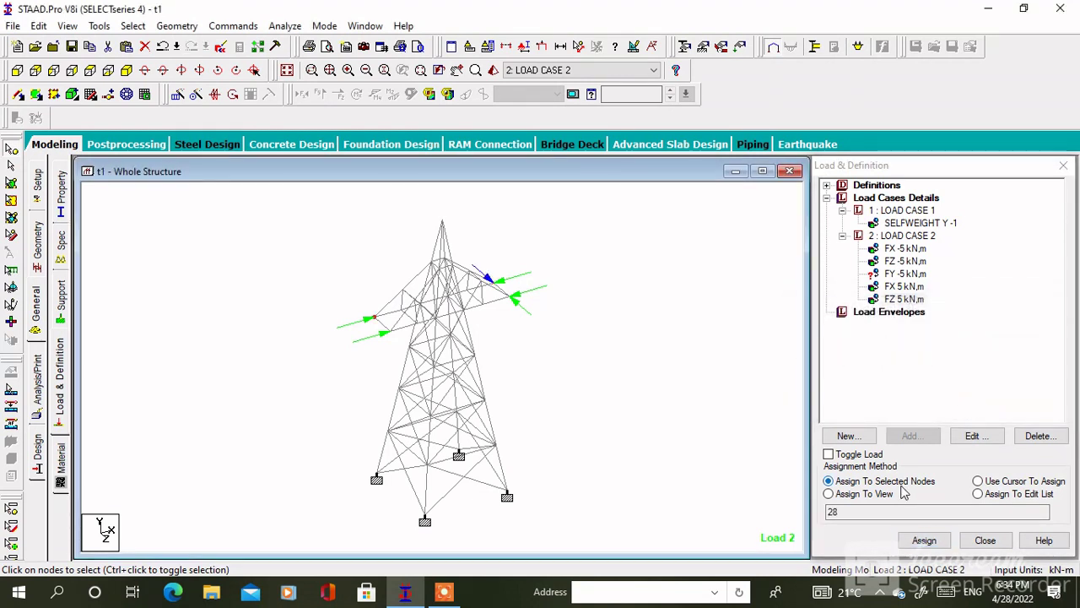
click(924, 540)
click(971, 400)
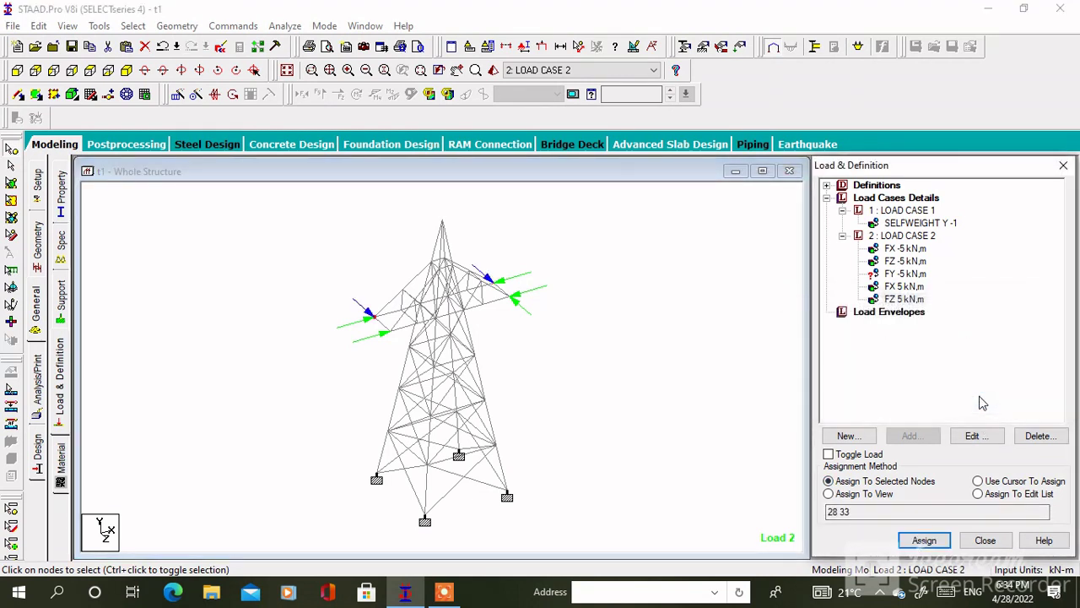
- Assign the FY -5 kN load to the front end node of the -X cross-arm
click(907, 273)
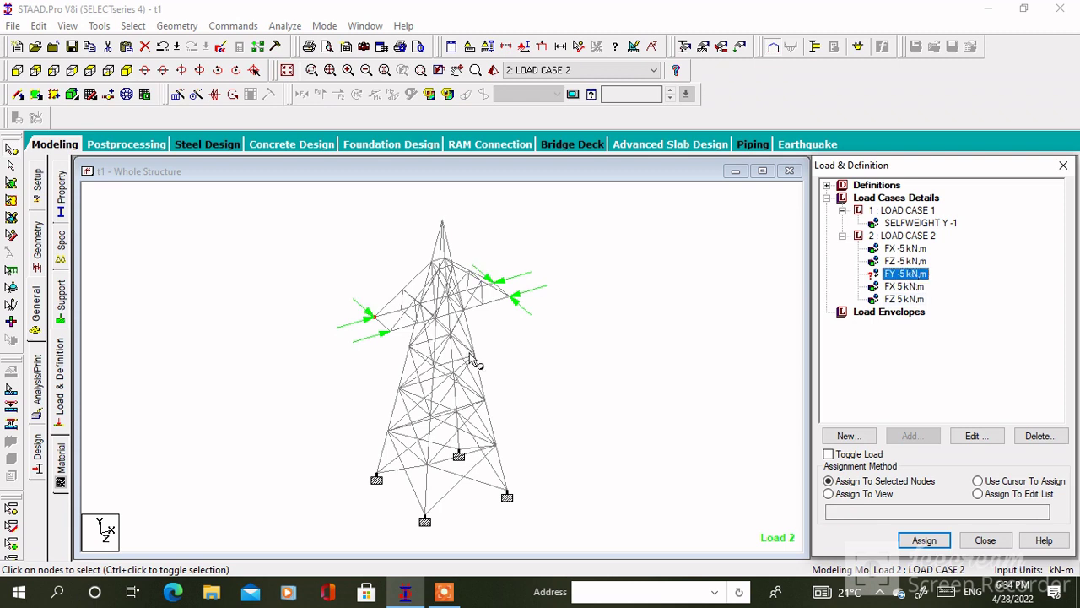
click(390, 332)
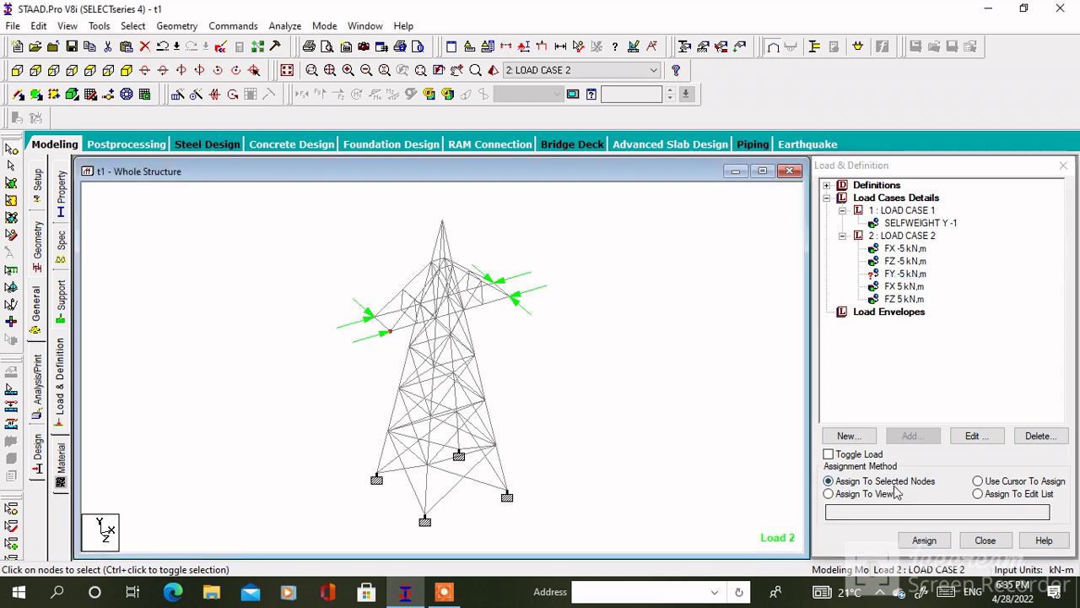
click(924, 540)
click(971, 401)
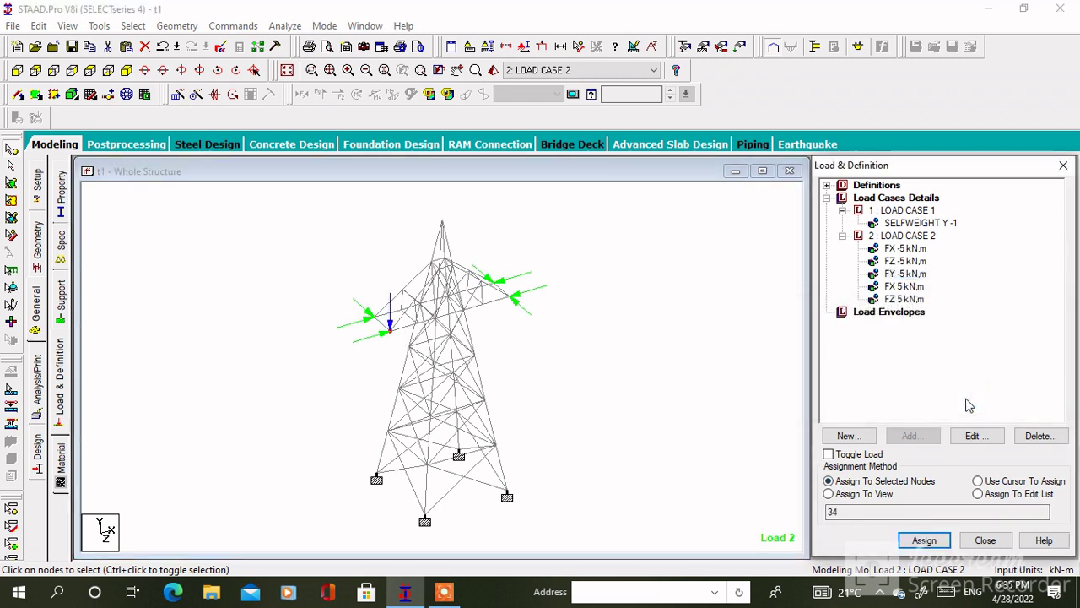
click(393, 338)
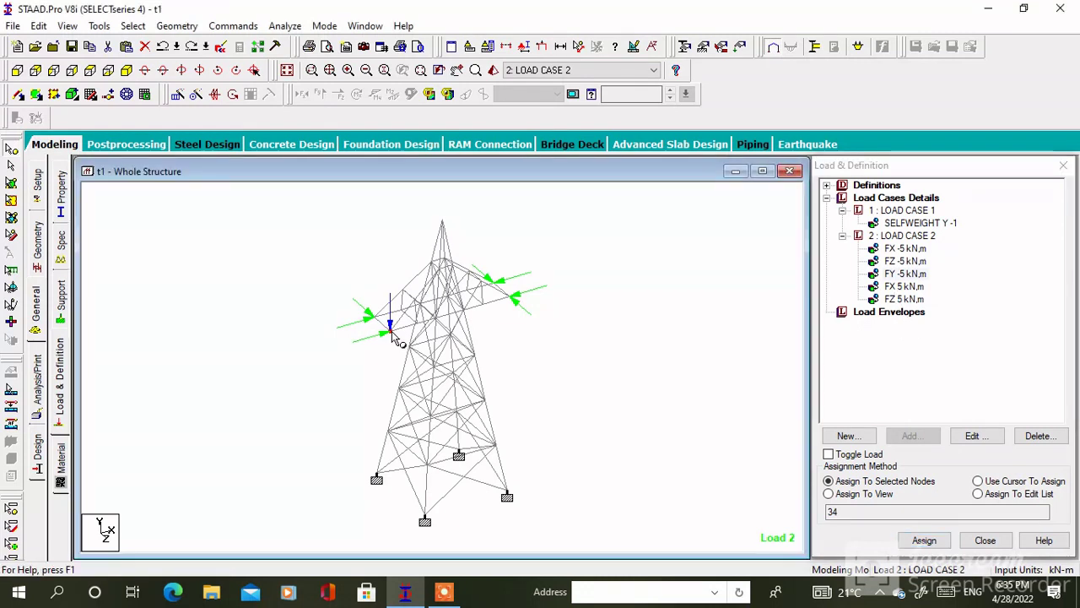
click(924, 540)
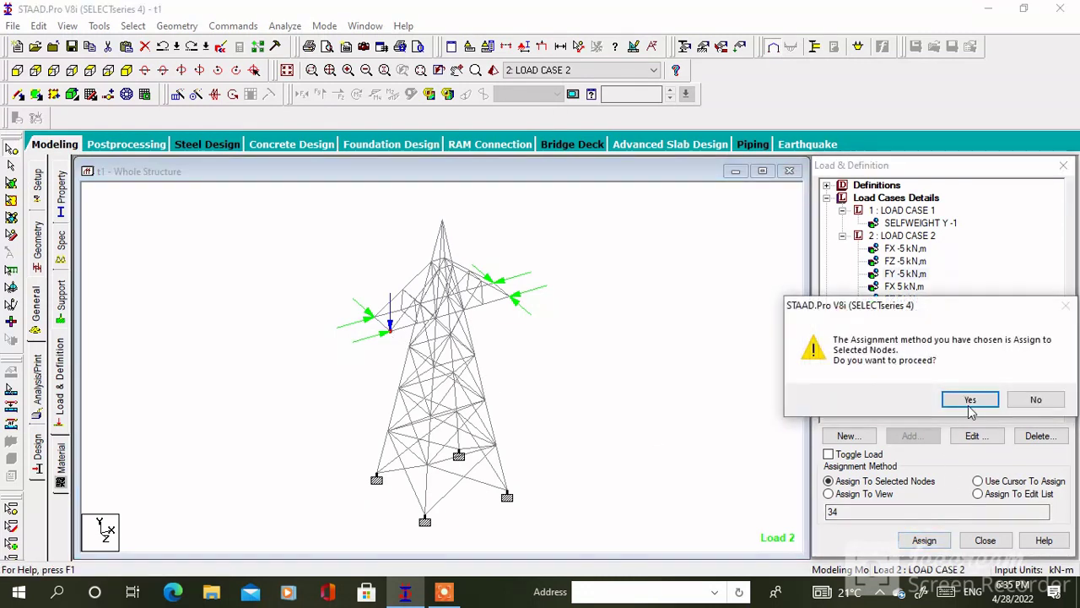
click(964, 401)
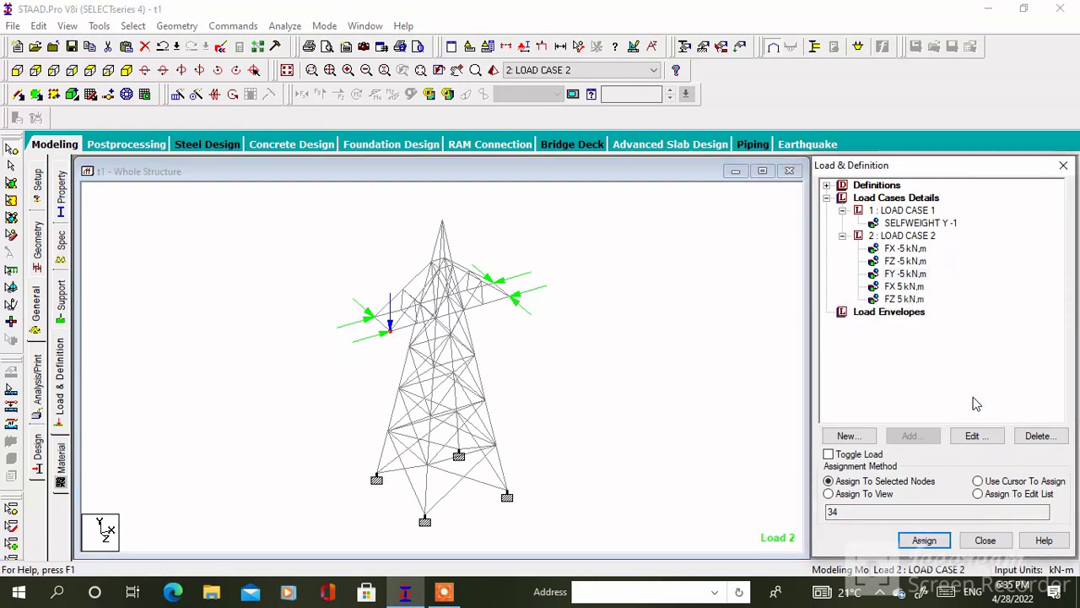
- Assign the FZ -5 kN load to the front end node of the -X cross-arm as well
click(902, 263)
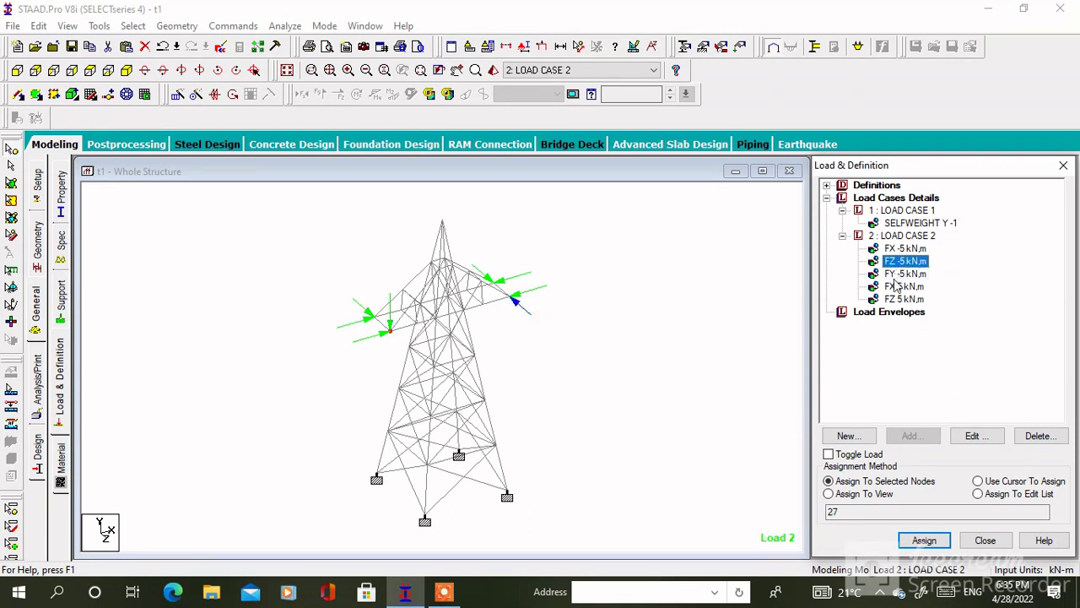
click(896, 275)
click(910, 262)
click(914, 488)
click(925, 544)
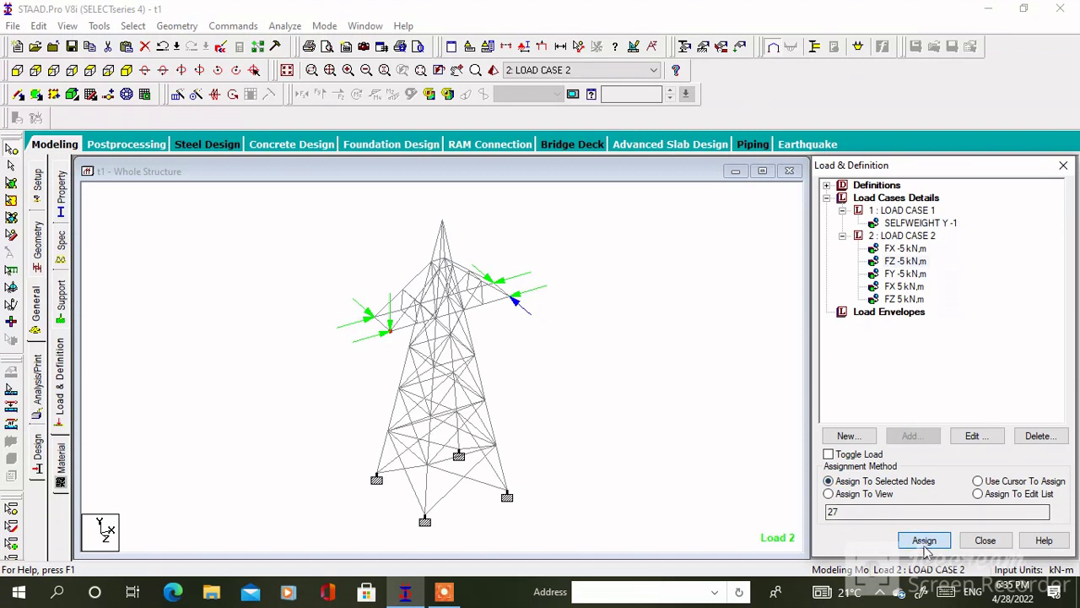
click(970, 398)
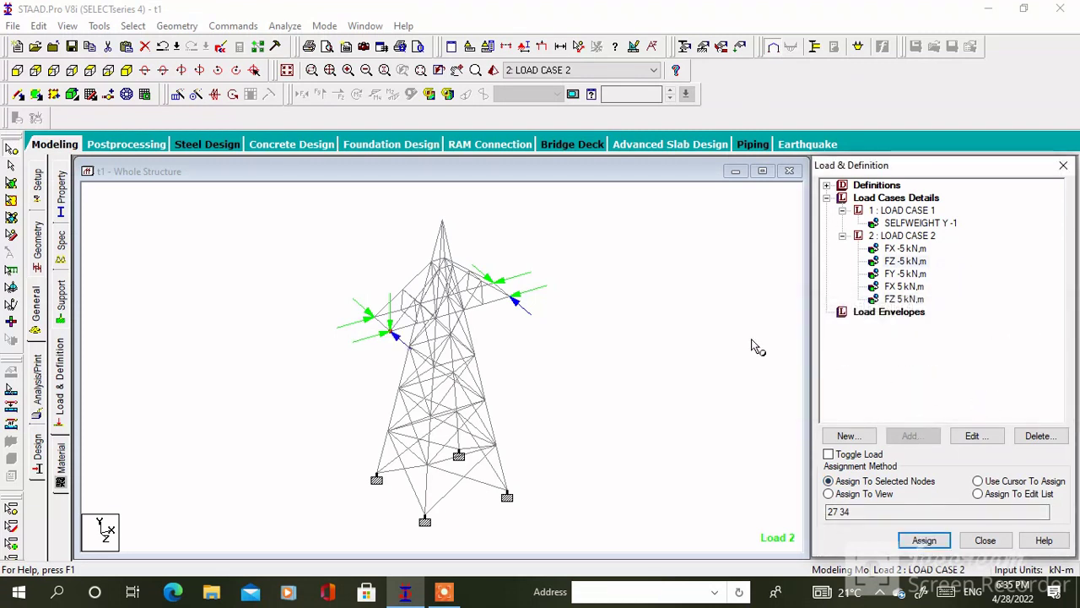
- Assign the FY -5 kN load to the remaining three cross-arm end nodes: both on the +X side and the rear one on the -X side
scroll(460, 252, up, 1)
scroll(397, 372, up, 1)
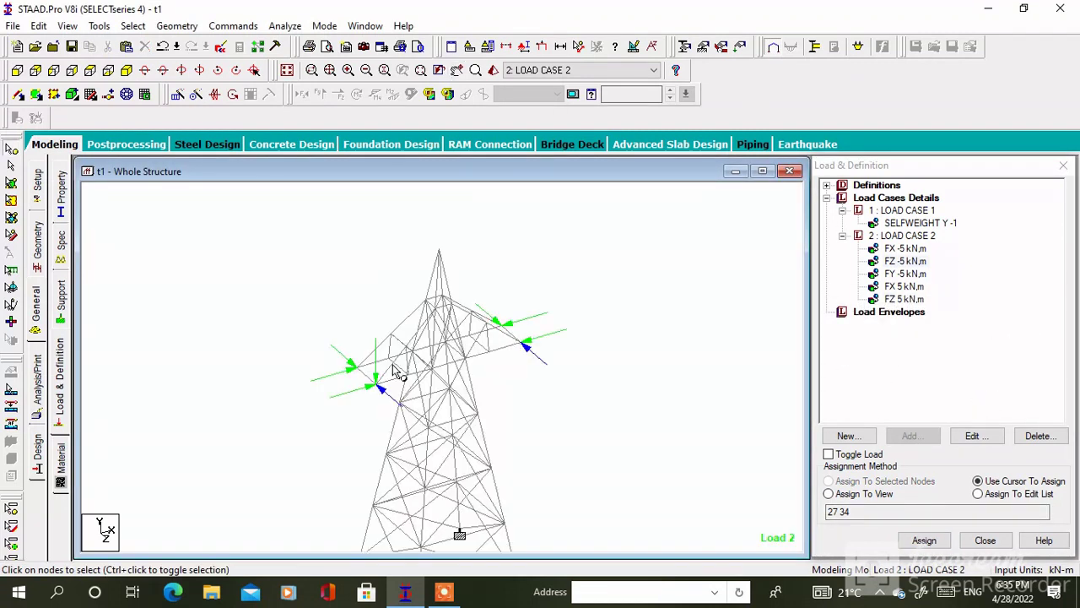
click(357, 367)
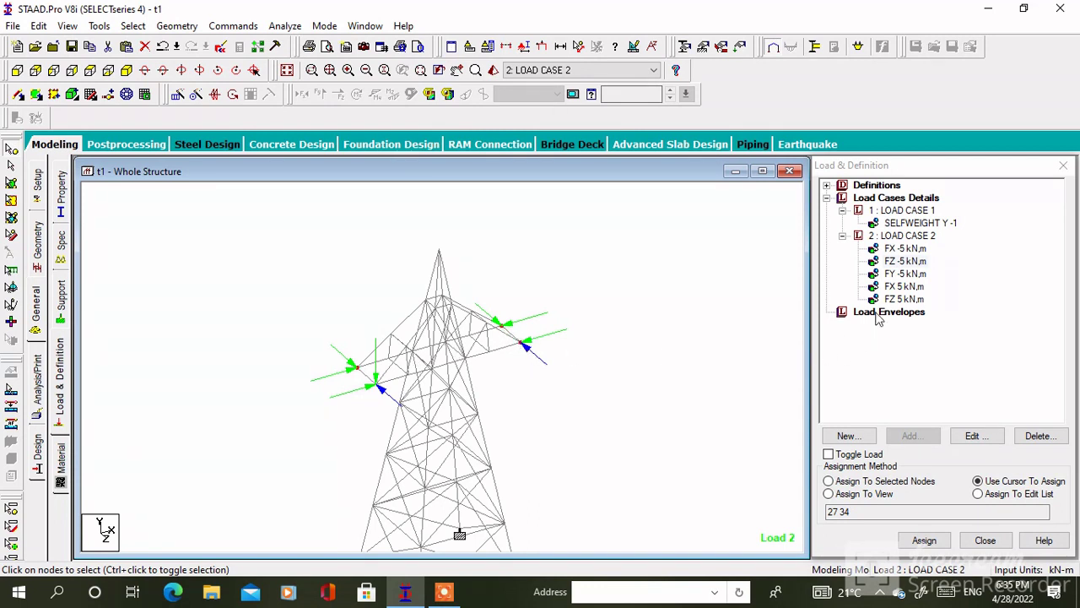
click(893, 276)
click(927, 482)
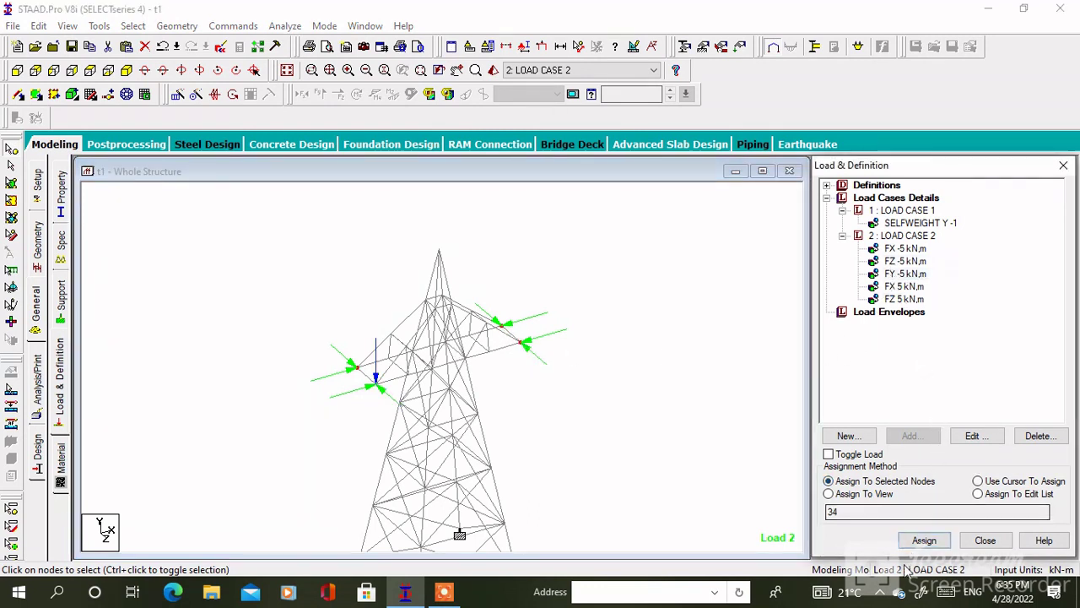
click(924, 540)
click(970, 400)
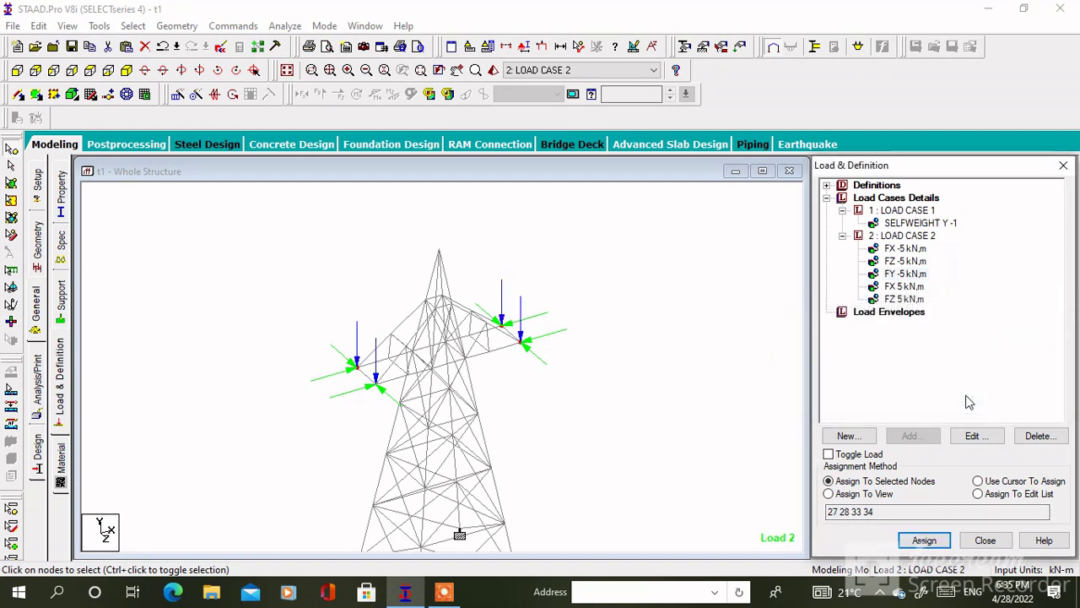
- Accept the automatic save of the model file
middle_drag(747, 381, 472, 396)
scroll(451, 355, up, 5)
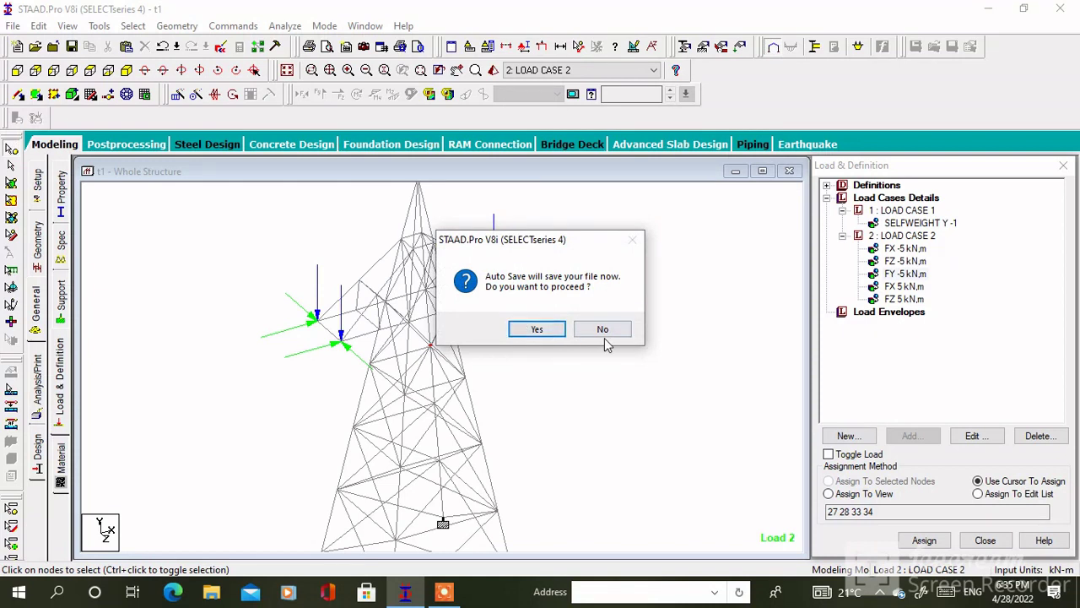
click(536, 329)
click(443, 321)
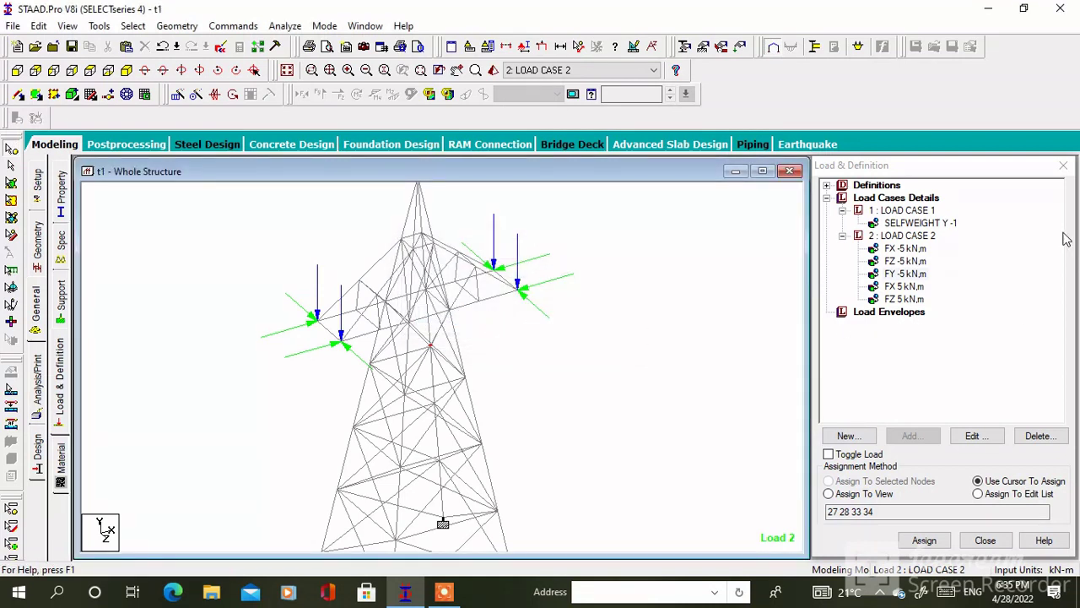
- Add primary load case 3 with loading type Wind and the title w1
click(889, 201)
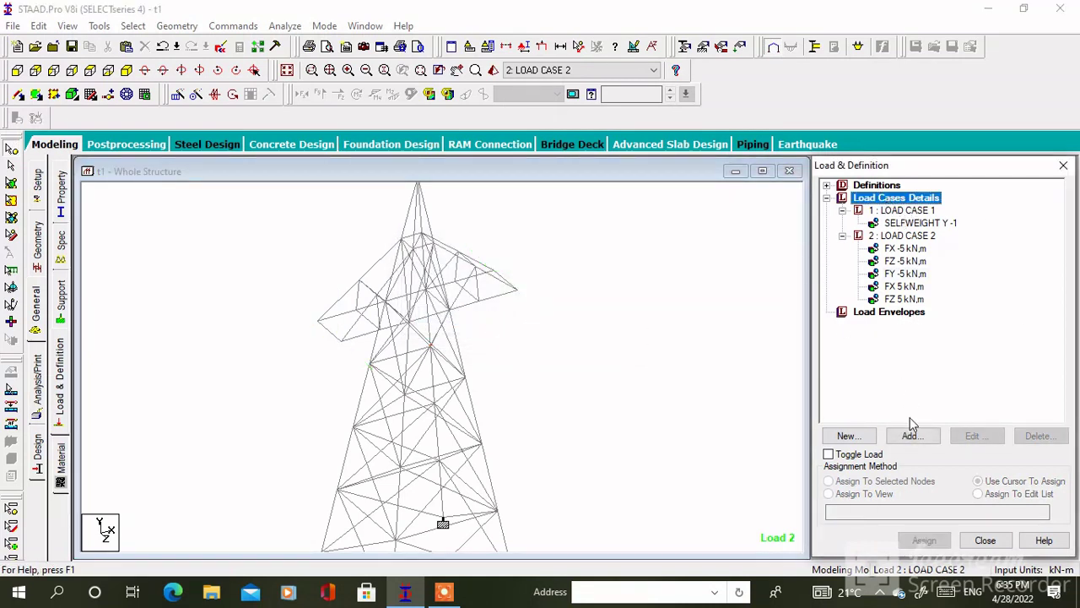
click(909, 435)
click(607, 205)
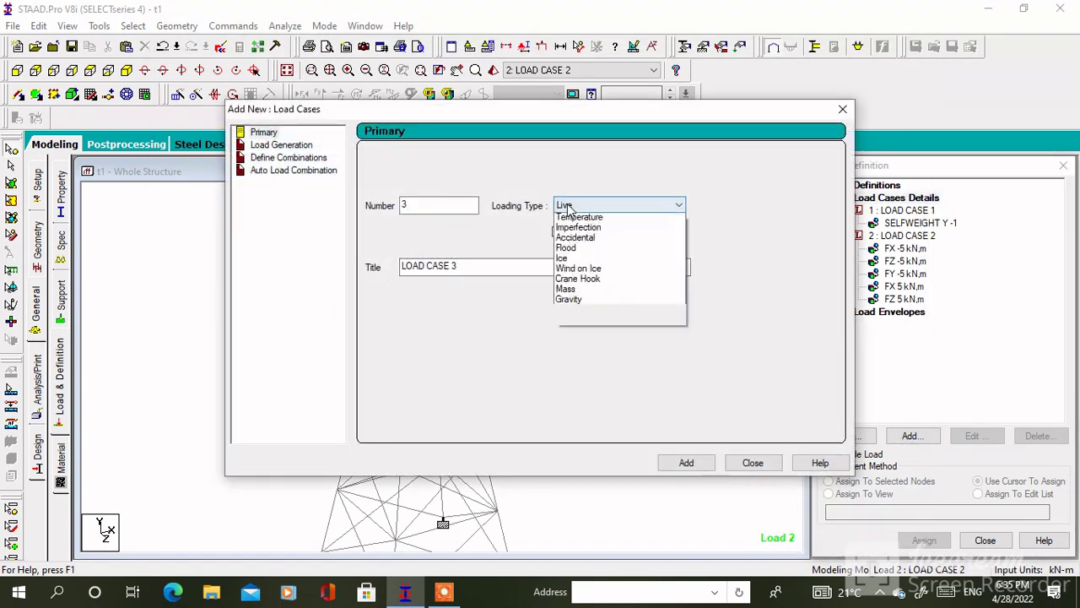
click(582, 250)
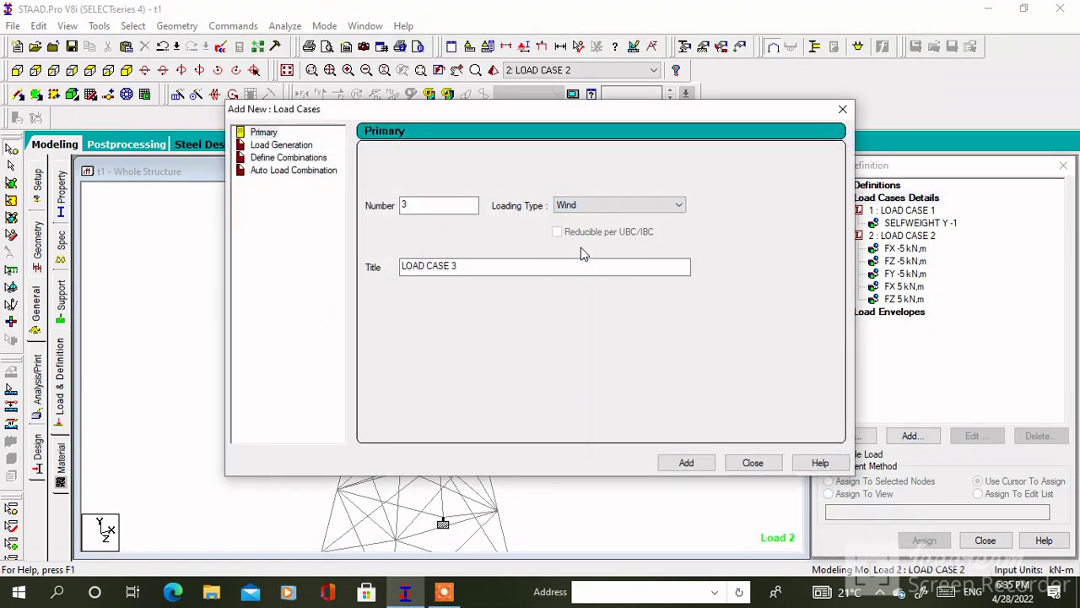
click(460, 265)
drag(460, 264, 352, 297)
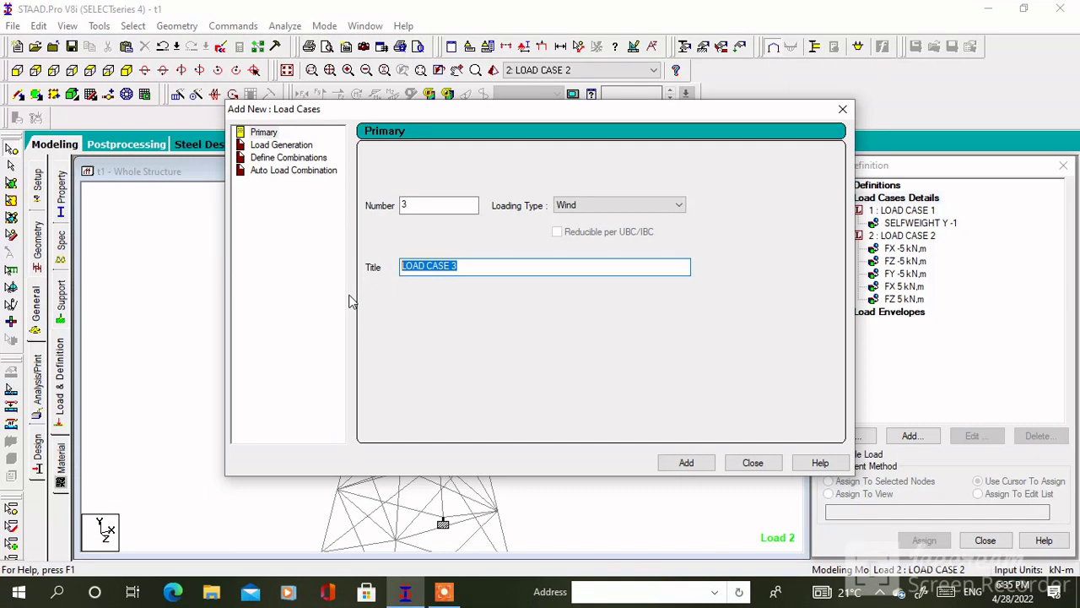
text(w1)
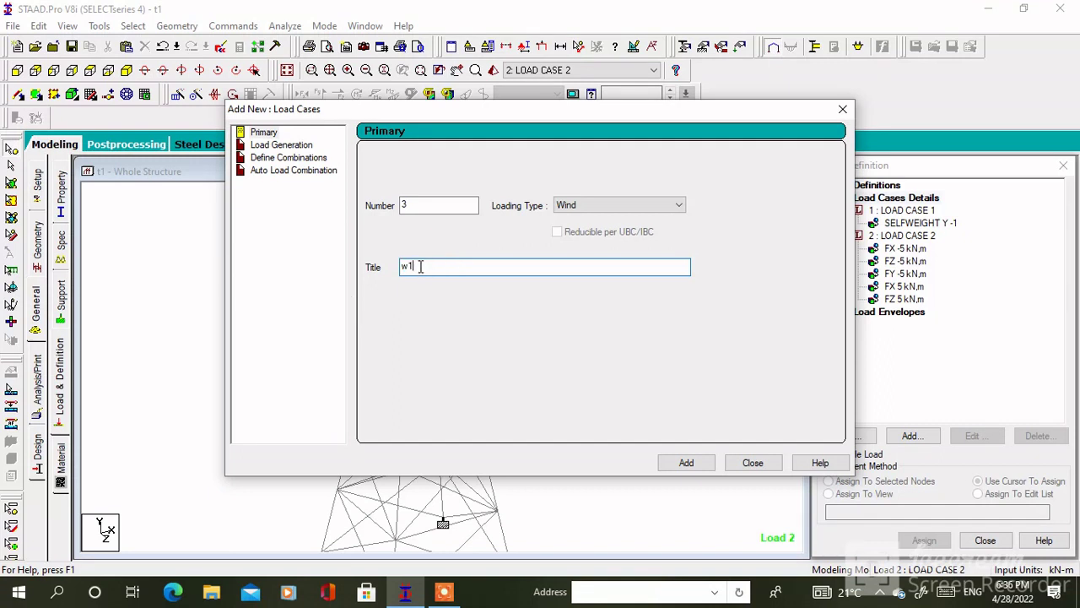
click(702, 469)
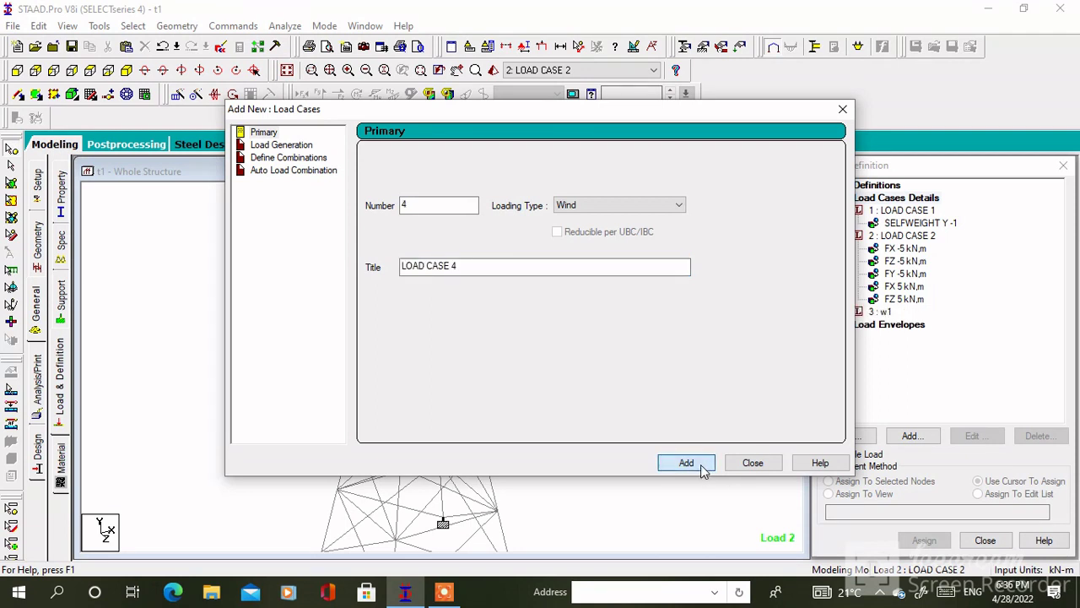
- Add primary load case 4 with loading type Wind and the title w2
drag(463, 266, 327, 289)
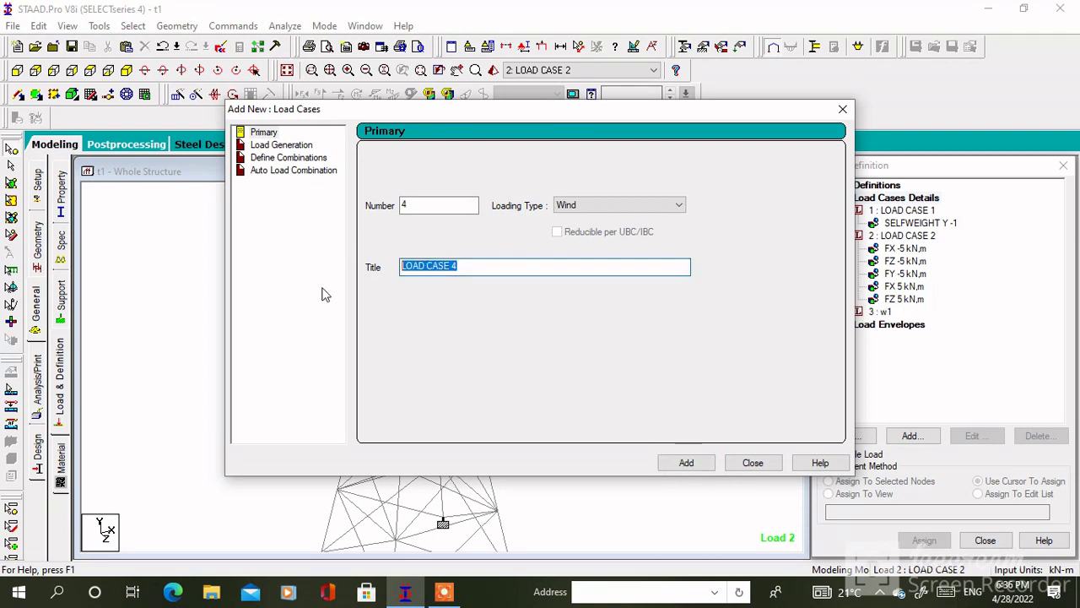
text(2)
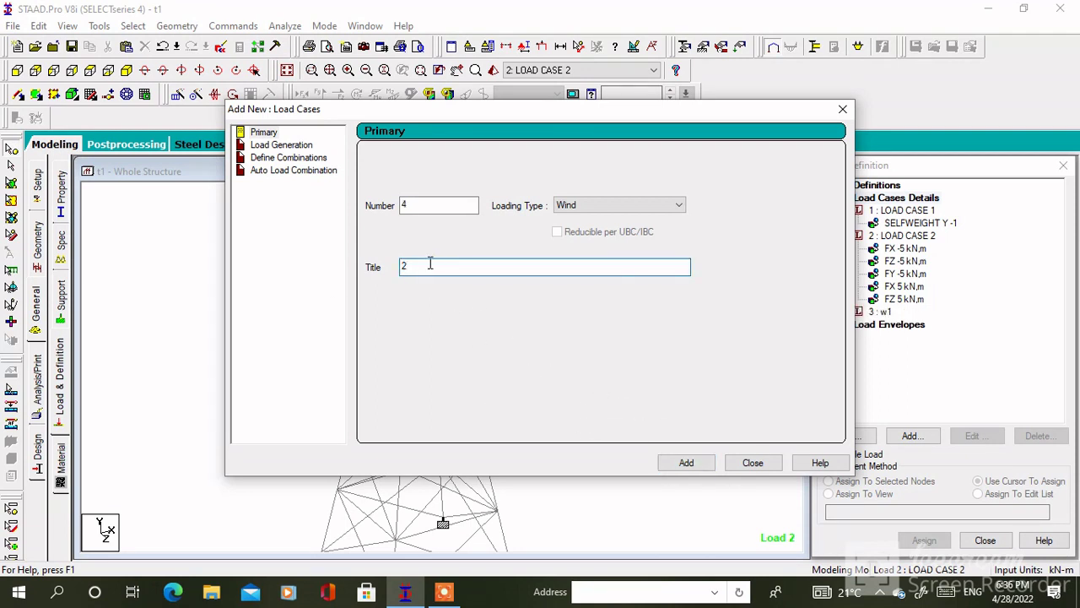
drag(410, 268, 378, 274)
text(w2)
click(692, 464)
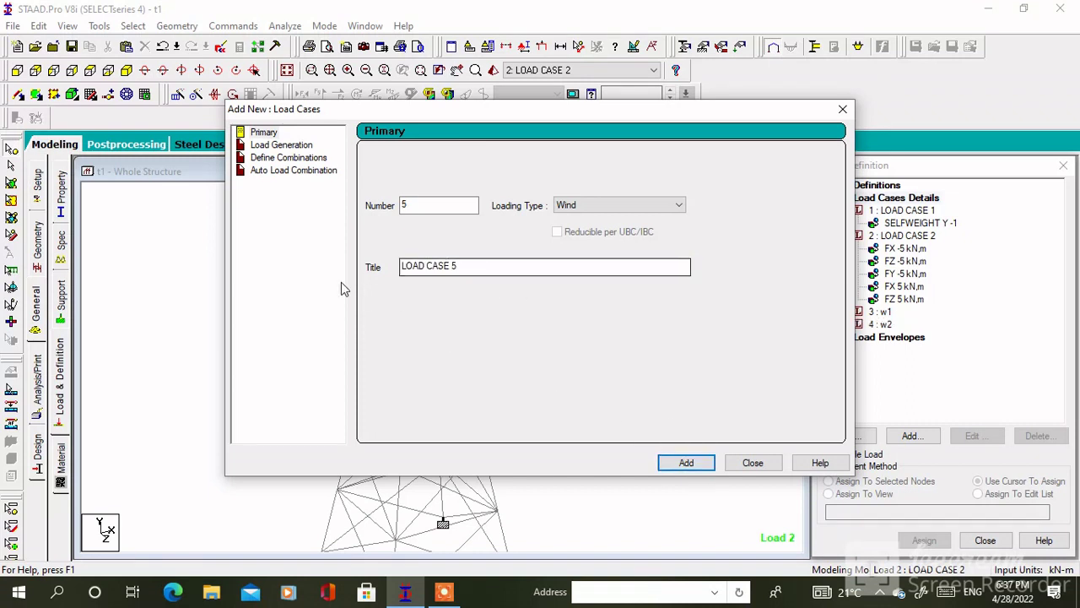
- Add two more Wind primary load cases, number 5 titled w3 and number 6 titled w4
text(w3)
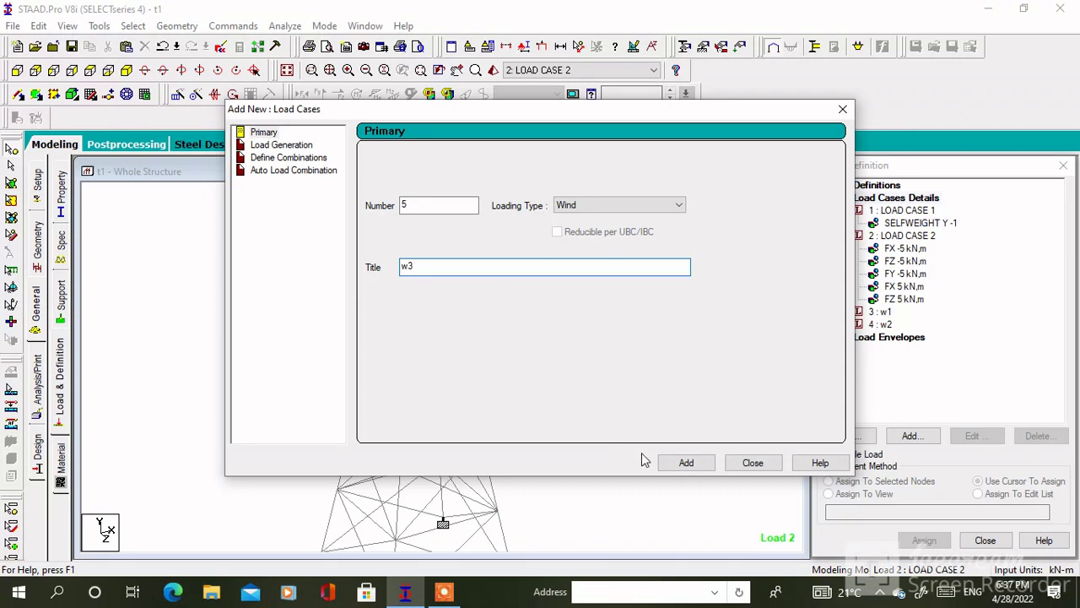
click(681, 465)
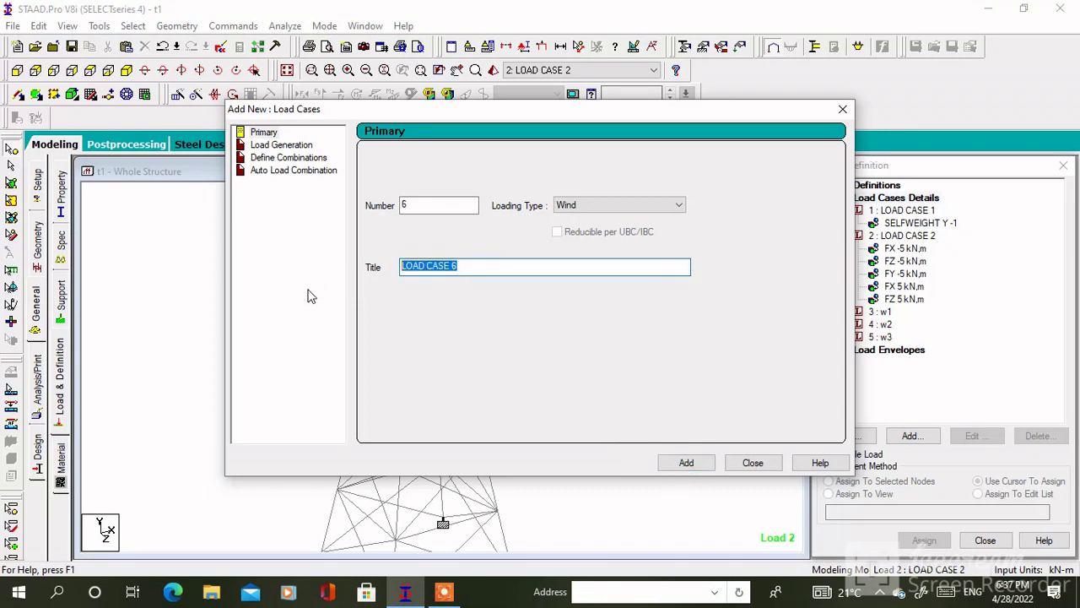
text(w)
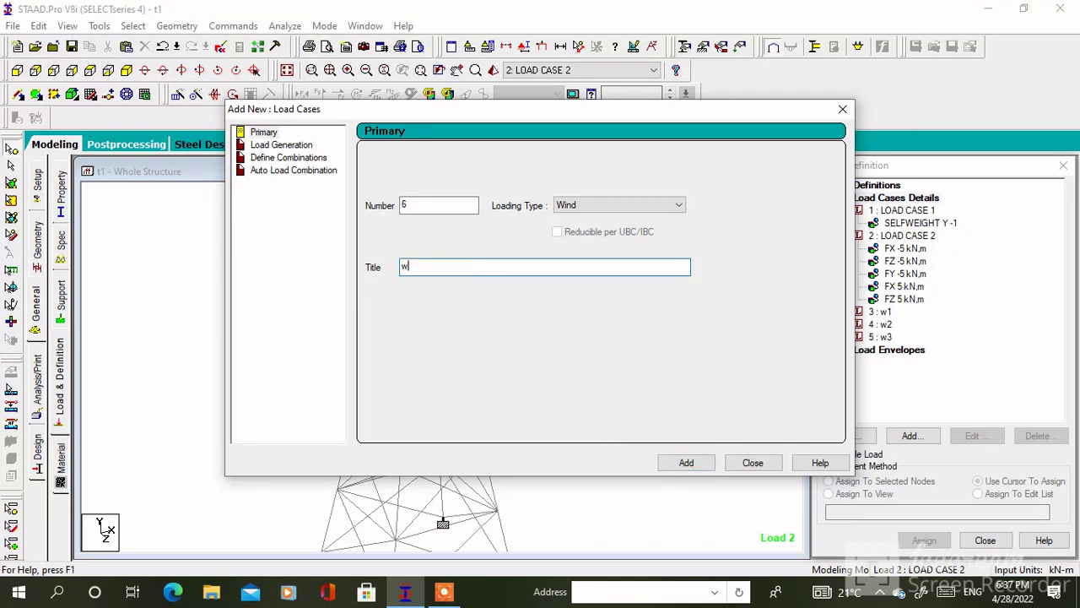
text(4)
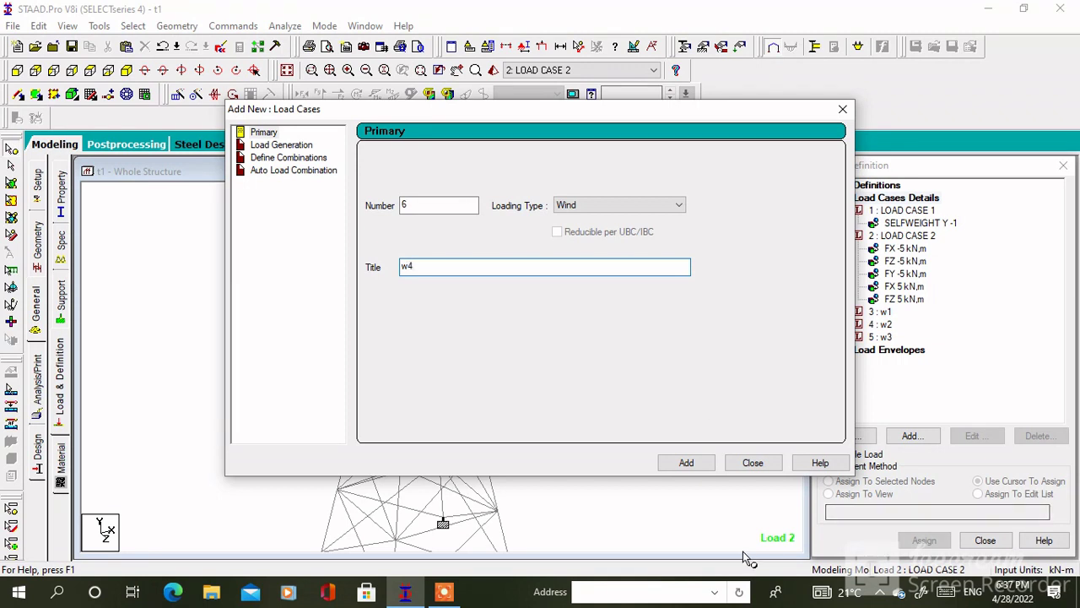
click(687, 462)
click(751, 463)
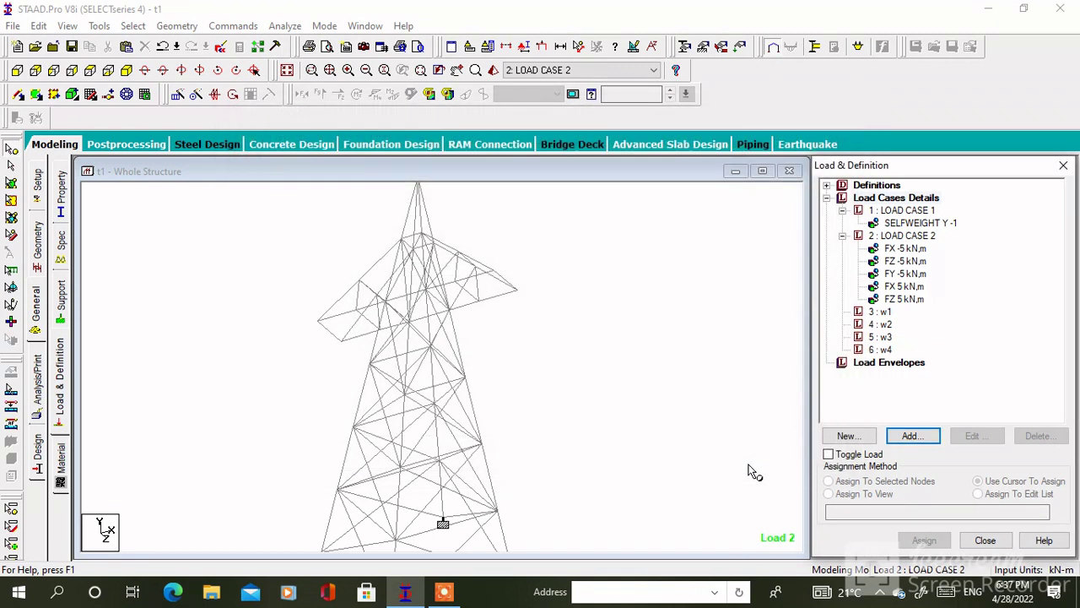
- Create wind definition type 1 with the comment WIND 1
click(881, 312)
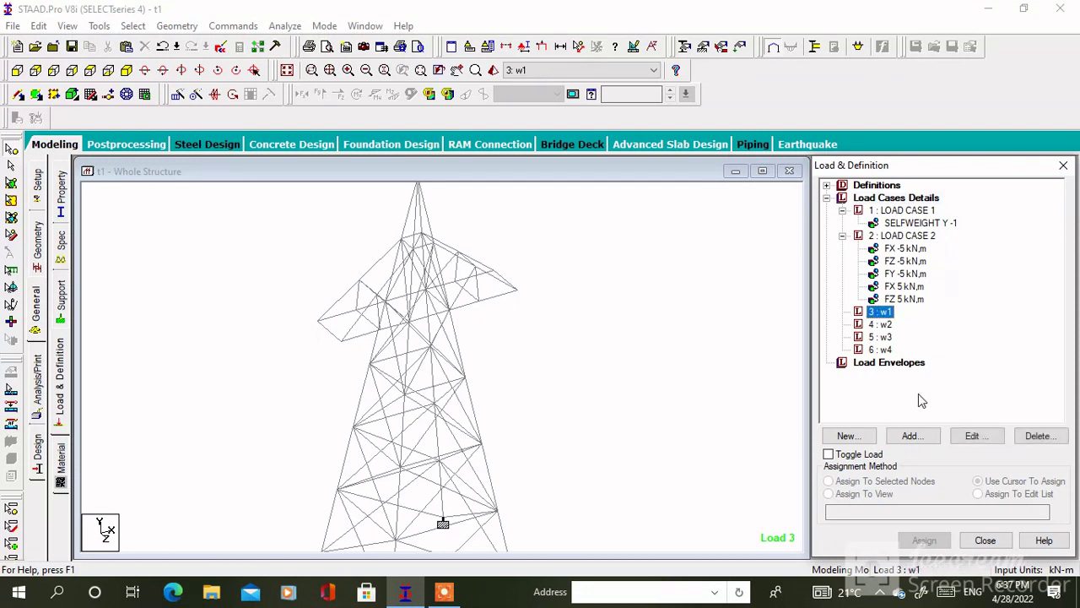
click(828, 185)
click(895, 224)
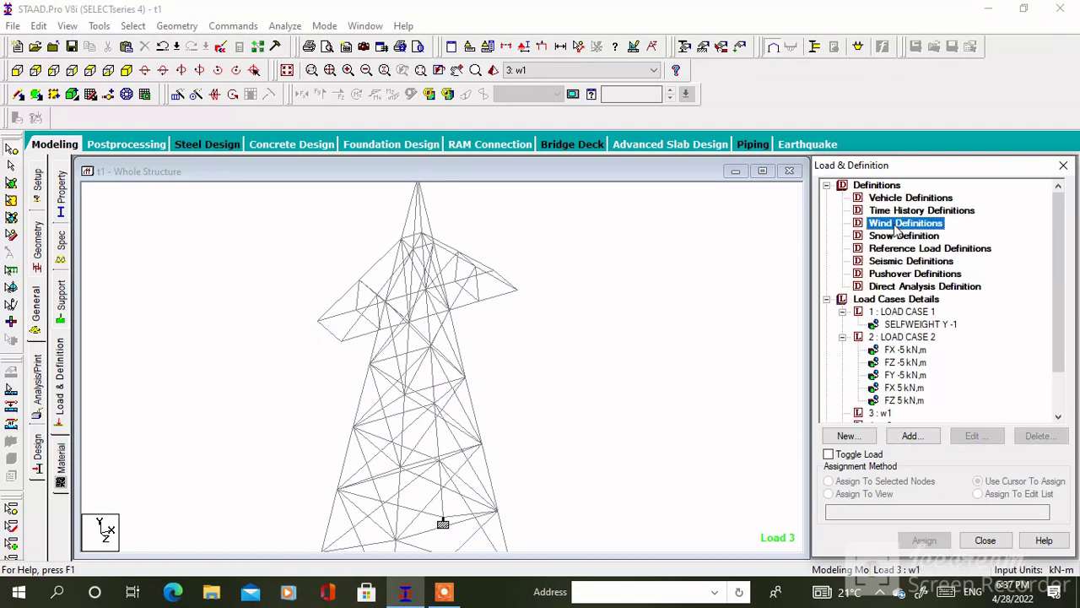
click(911, 436)
click(525, 401)
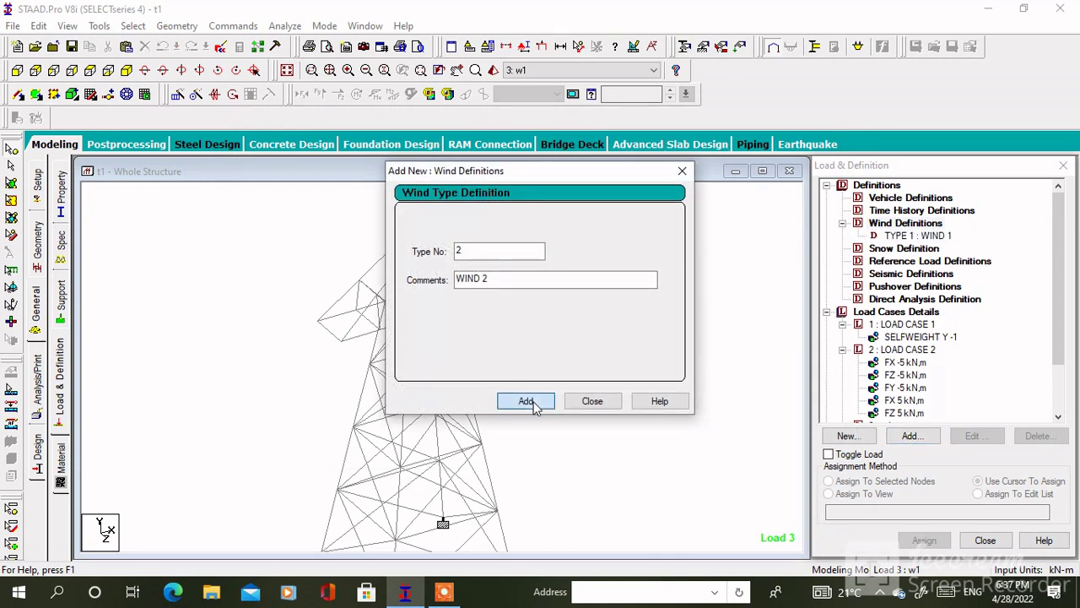
click(591, 401)
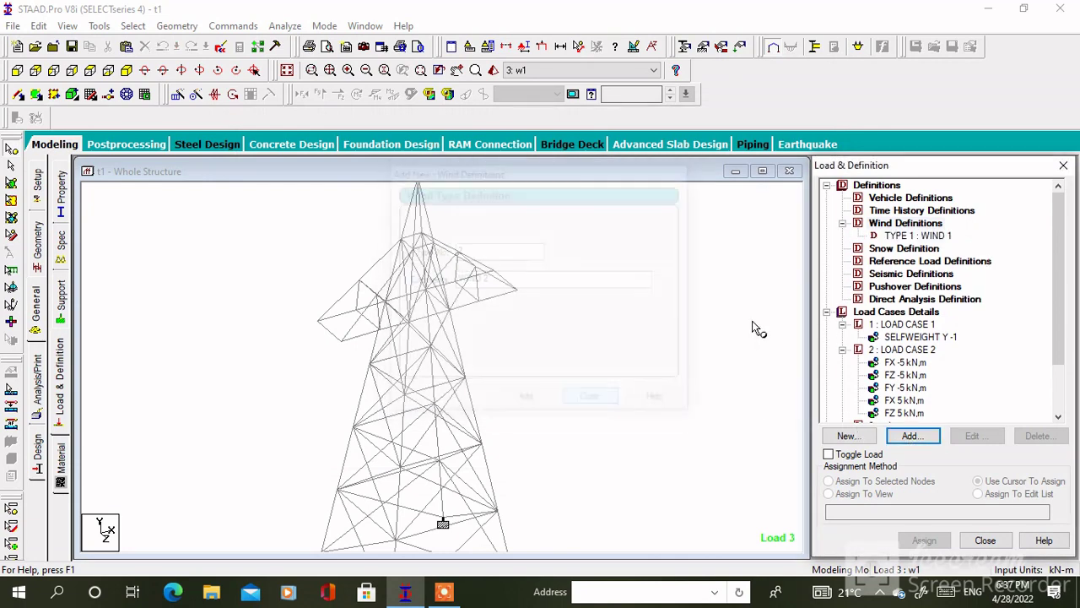
- Start a custom intensity table for wind type 1 with 0.059 kN/m² at height 0 m
click(908, 237)
click(910, 436)
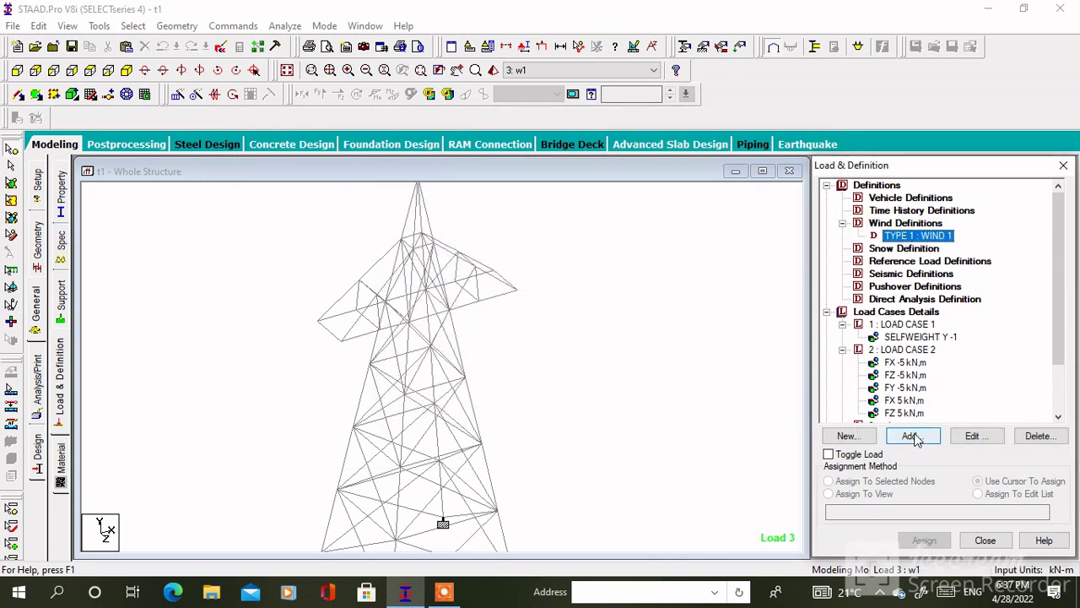
click(553, 241)
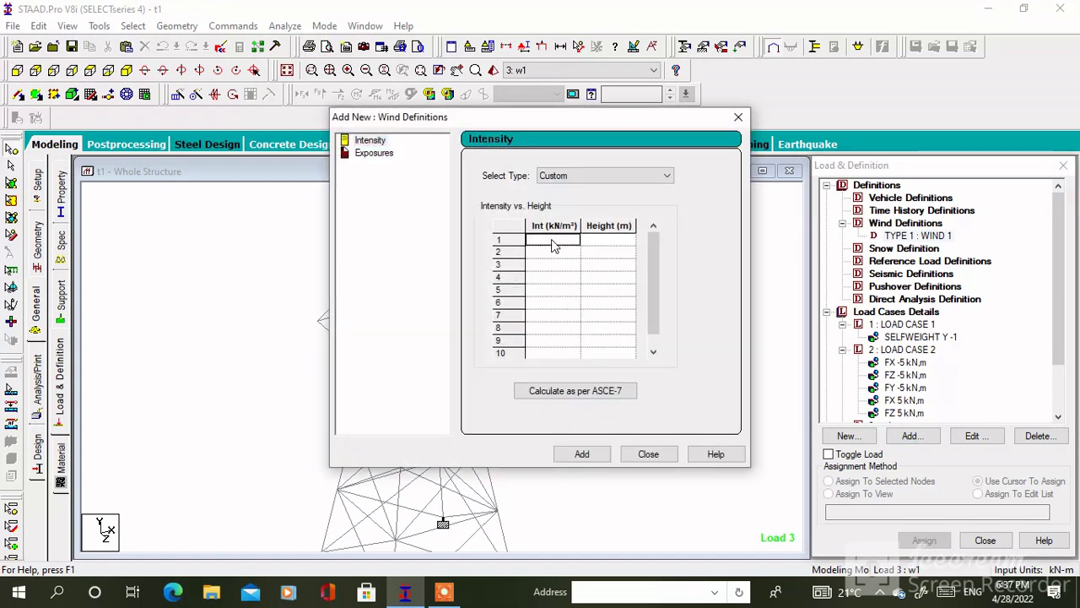
text(0)
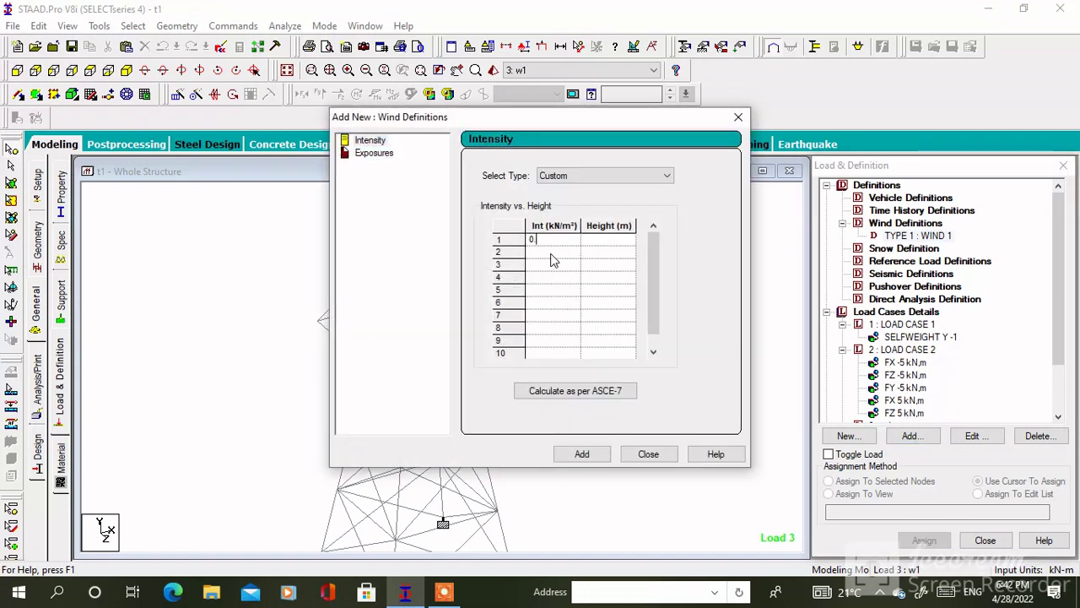
text(.5)
click(599, 247)
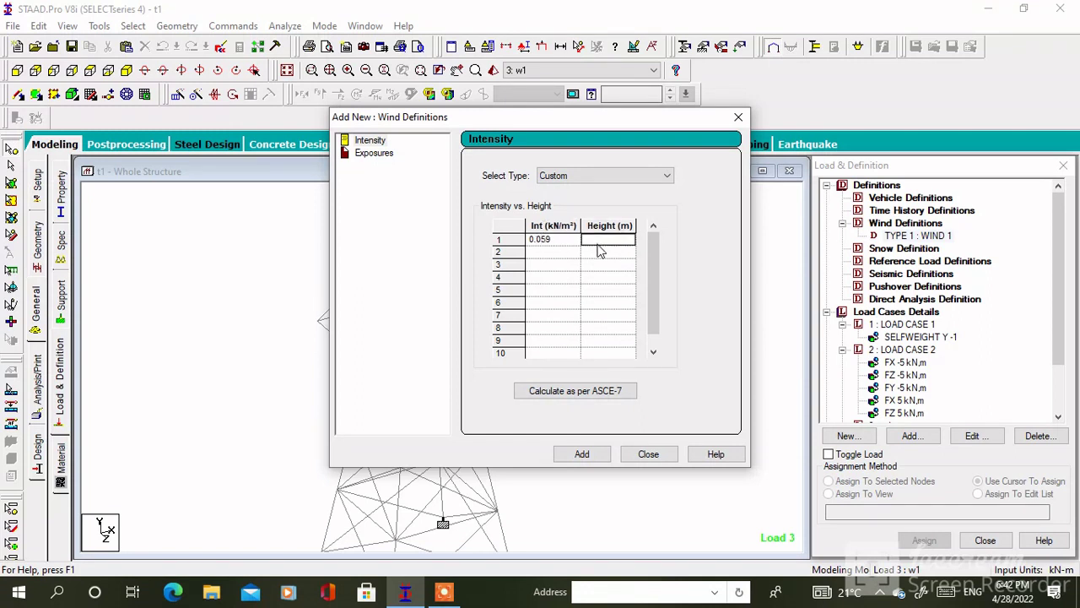
text(0)
- Enter wind intensities of 0.289 kN/m² at 10 m and 0.469 kN/m² at 30 m in the next two rows
click(566, 256)
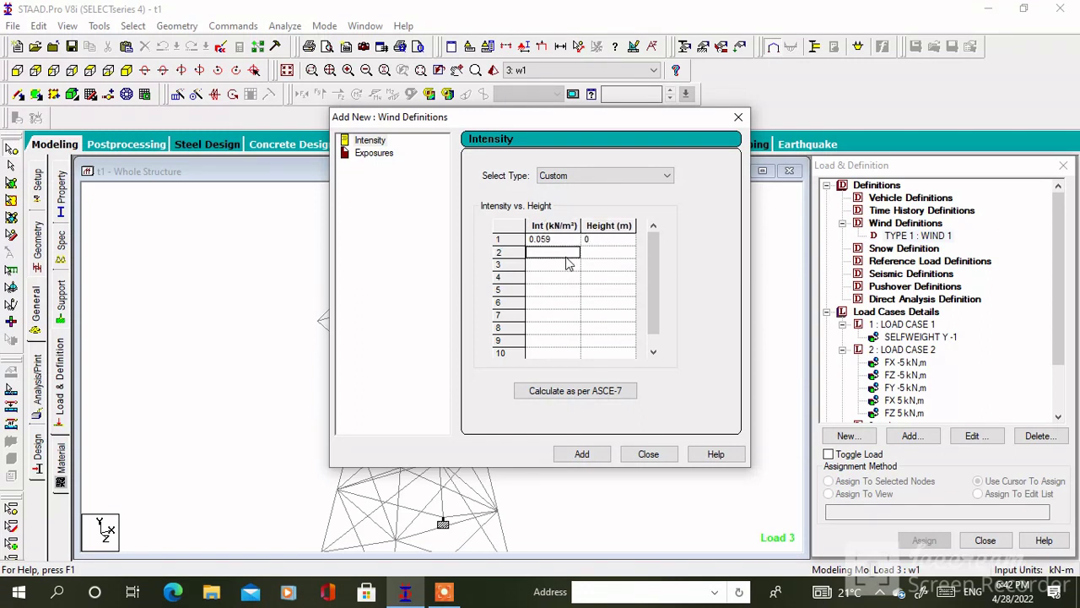
click(567, 256)
click(595, 254)
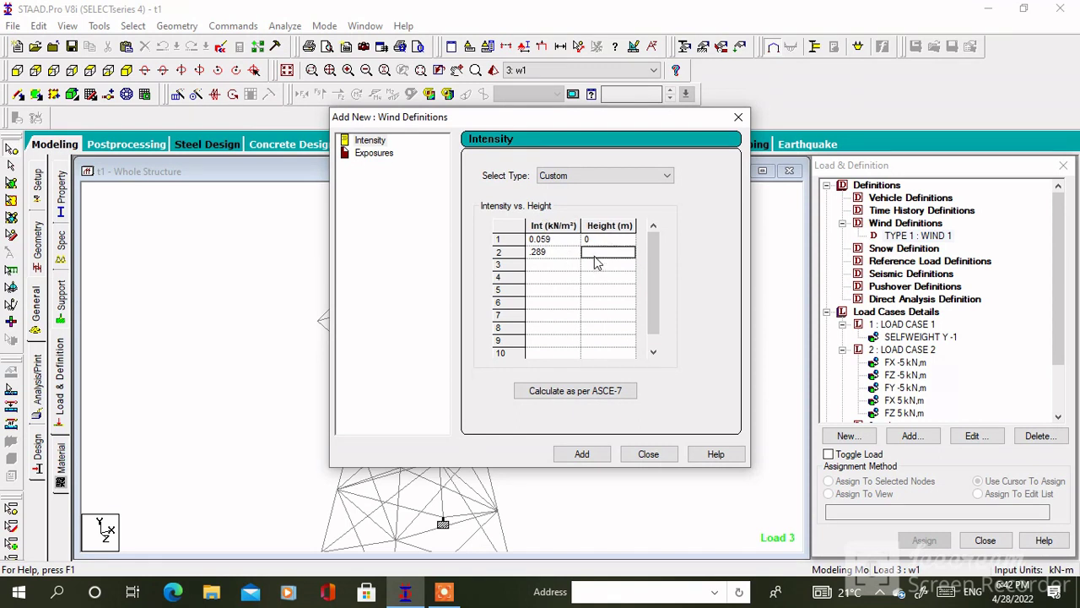
text(10)
click(535, 269)
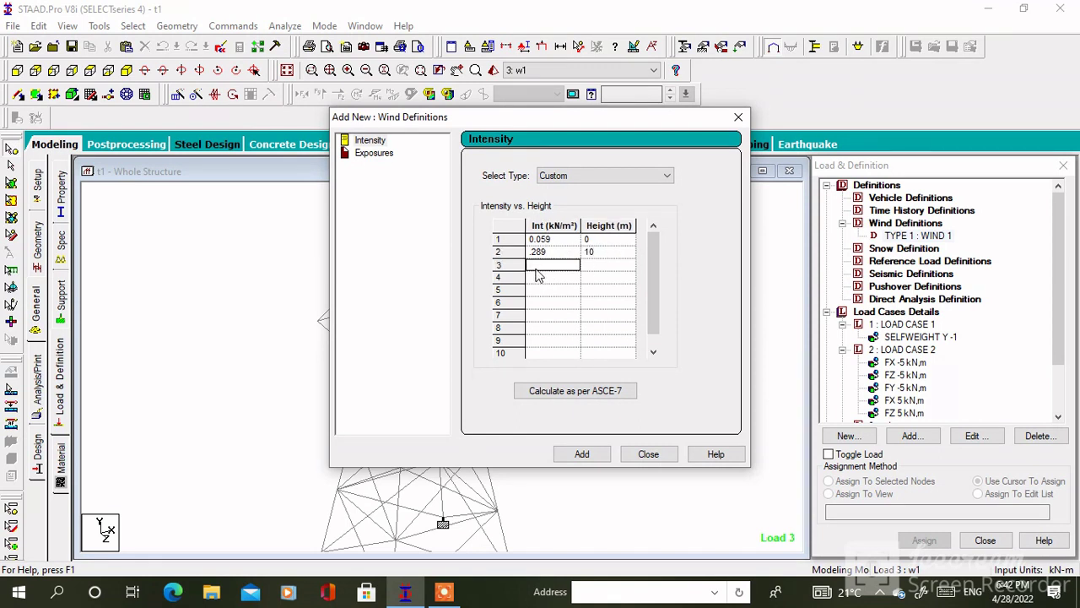
click(536, 267)
click(600, 267)
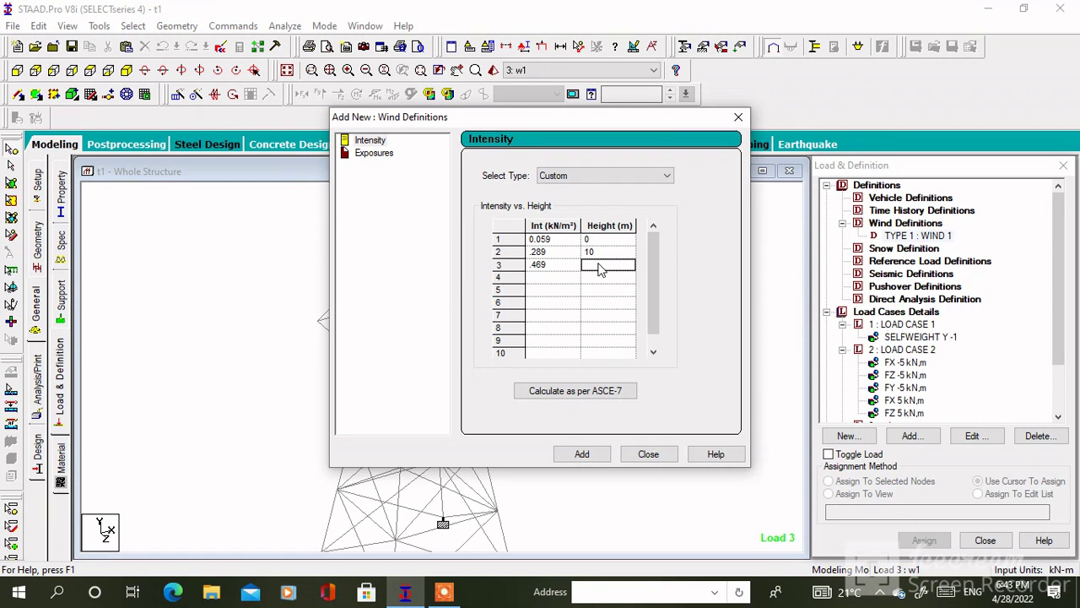
text(30)
- Enter 0.58 kN/m² at 40 m as the fourth row and add the intensity table to wind type 1
click(567, 283)
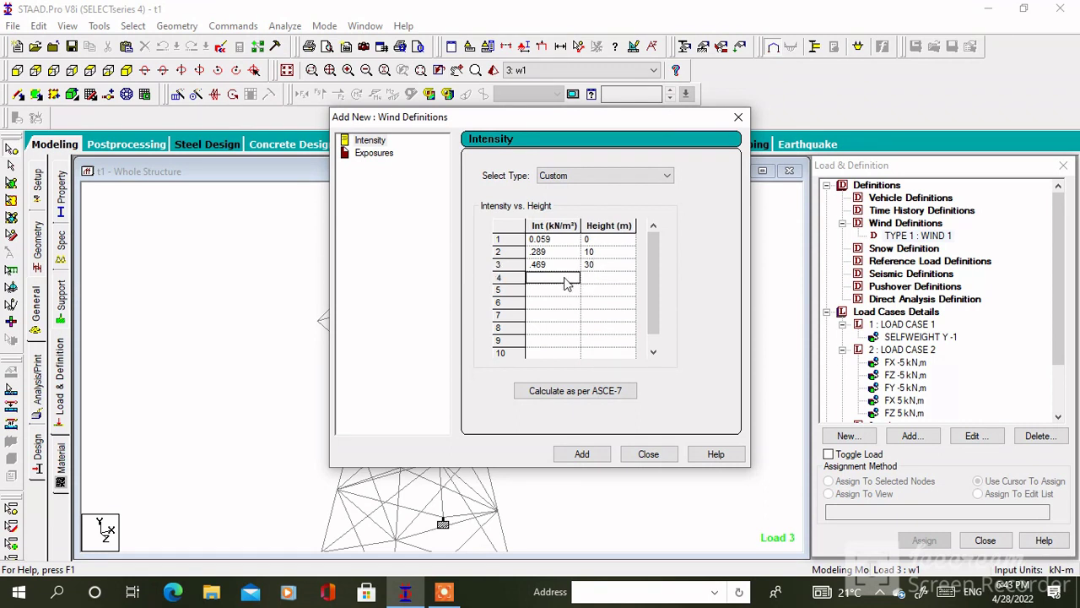
click(566, 278)
click(606, 281)
click(607, 283)
text(4)
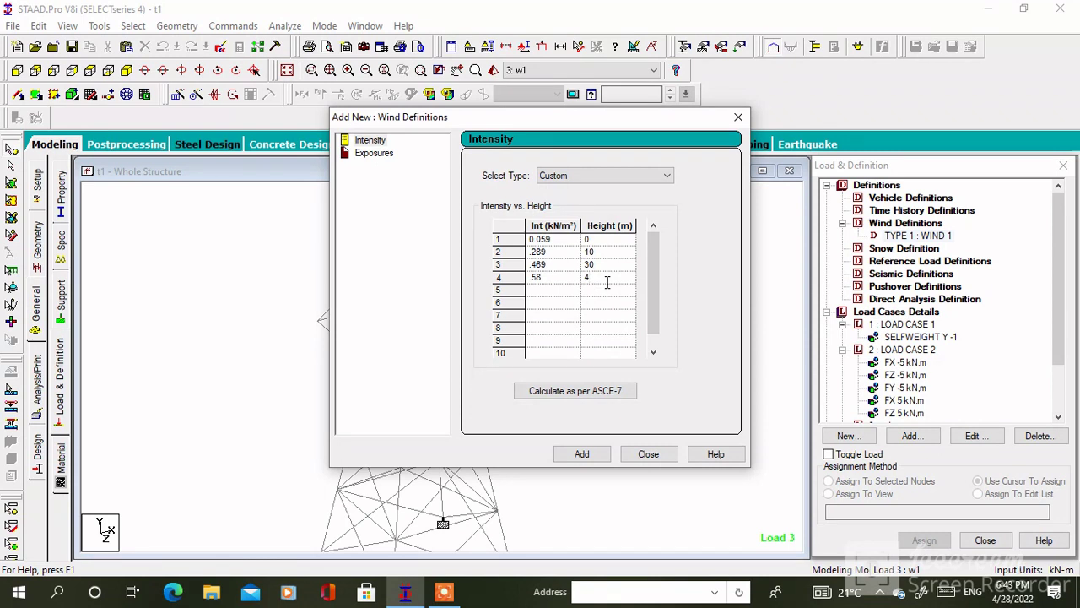
text(0)
click(581, 453)
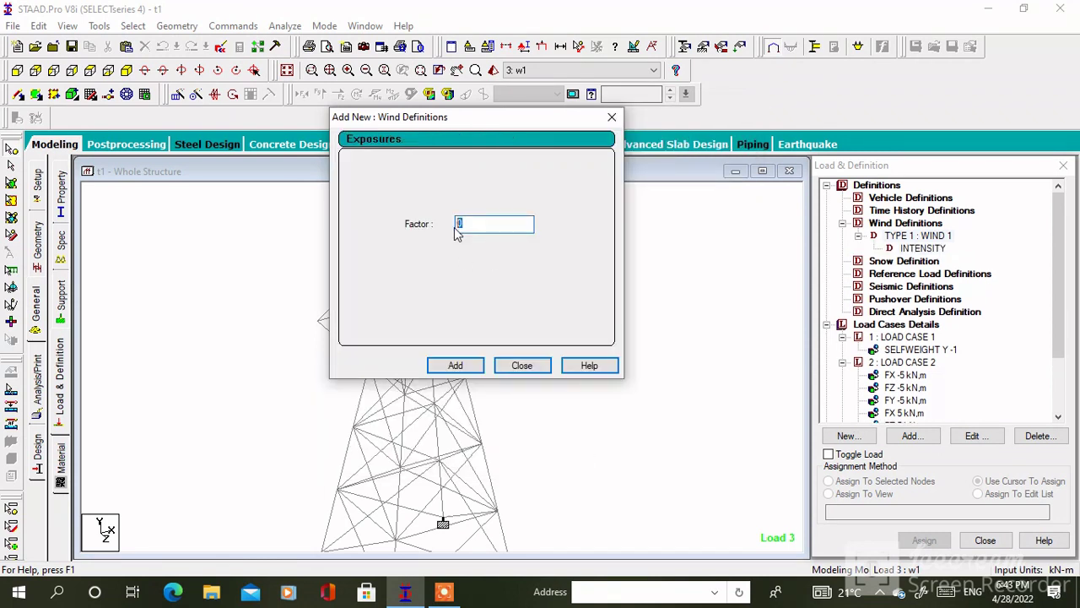
- Add an exposure factor of 1 to wind type 1 and assign it to all nodes in the view
text(1)
click(456, 365)
click(522, 364)
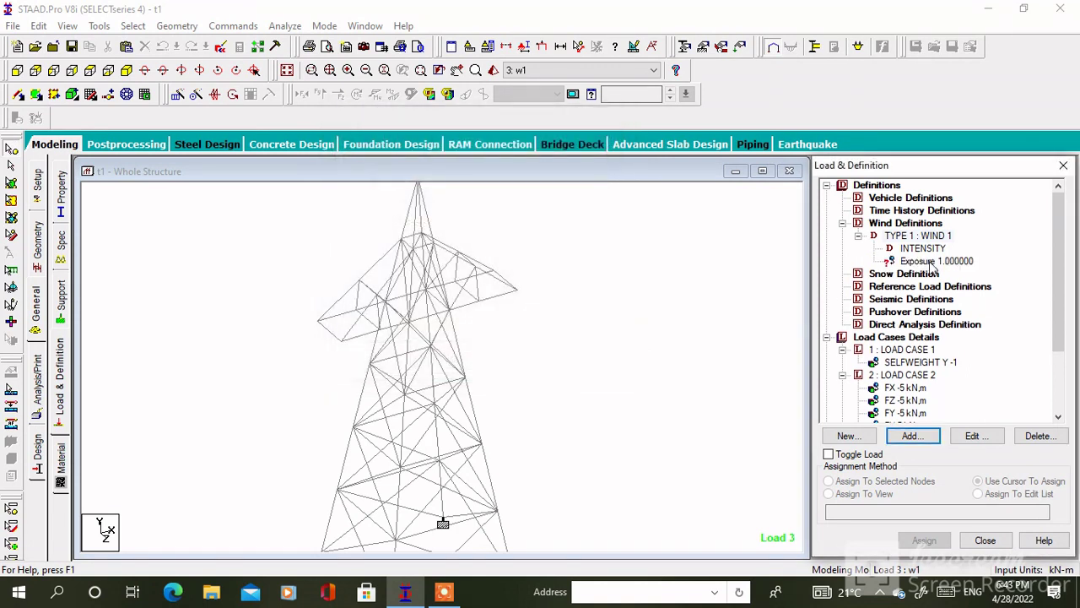
click(934, 263)
click(913, 540)
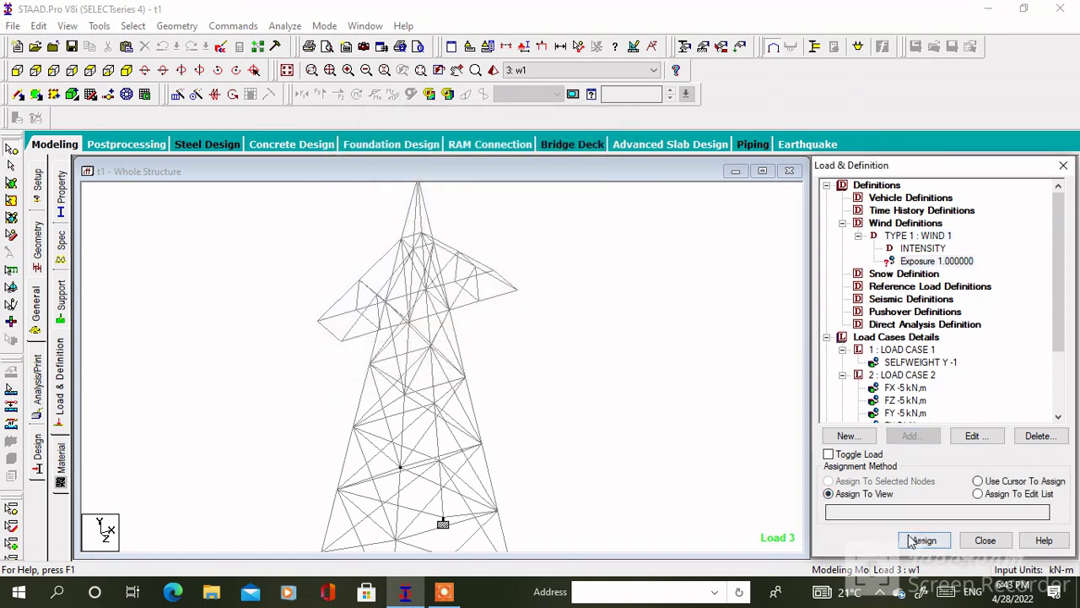
click(963, 396)
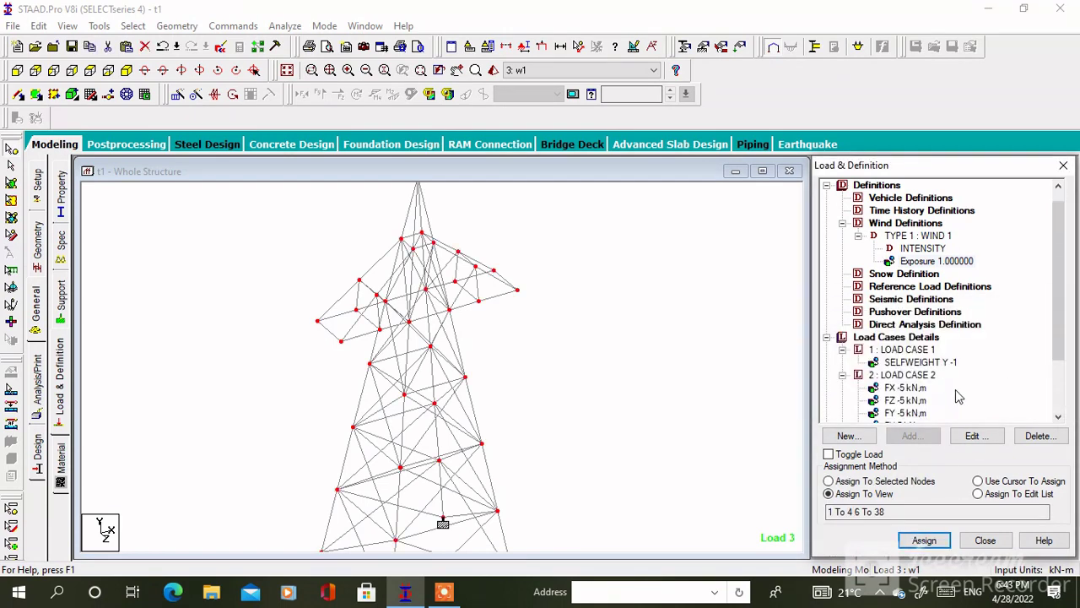
- Add a type 1 wind load to case w1 on the X windward face, factor 1, Y range 0 to 40 m
scroll(958, 396, down, 3)
click(880, 362)
click(911, 436)
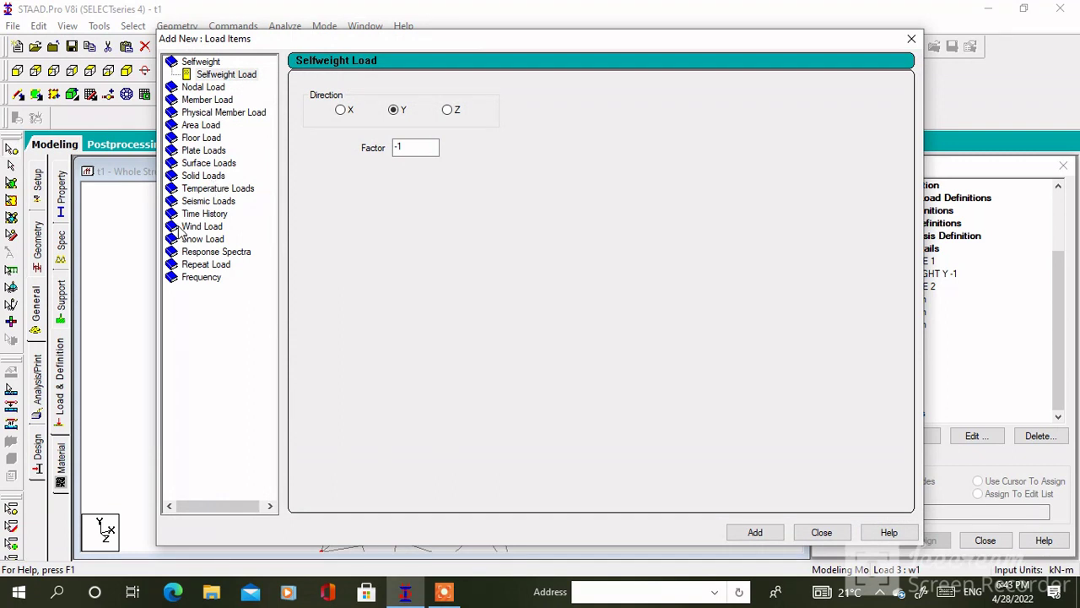
click(201, 227)
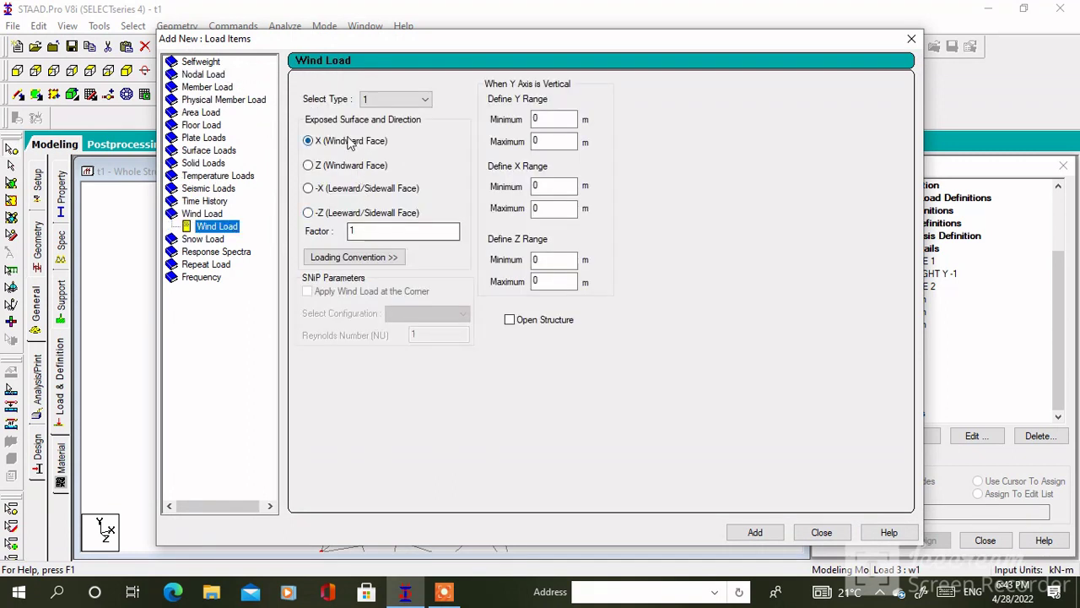
double_click(555, 141)
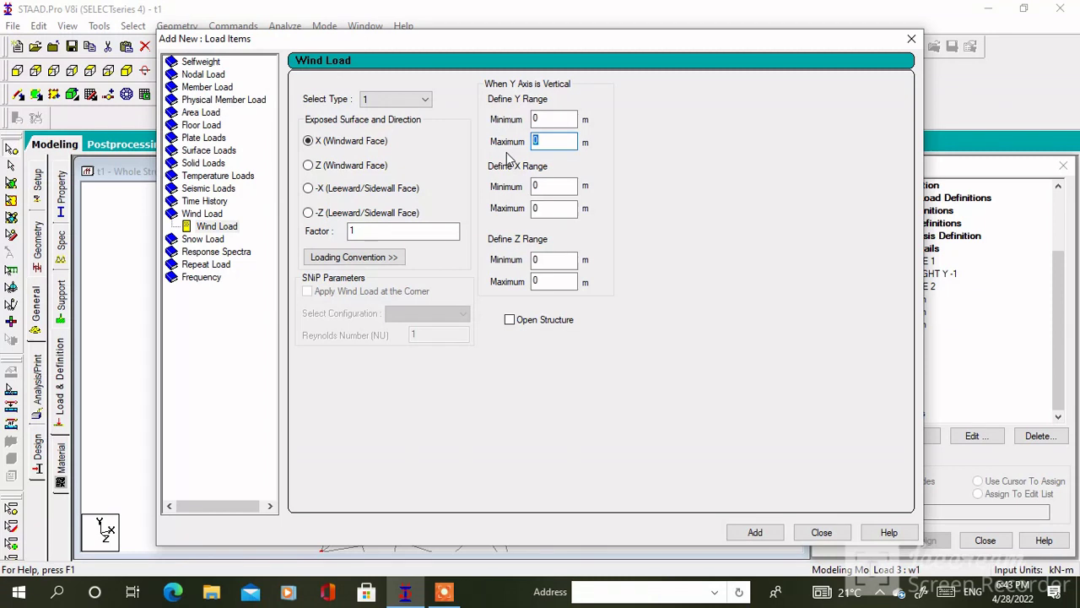
text(0)
text(40)
double_click(551, 139)
text(40)
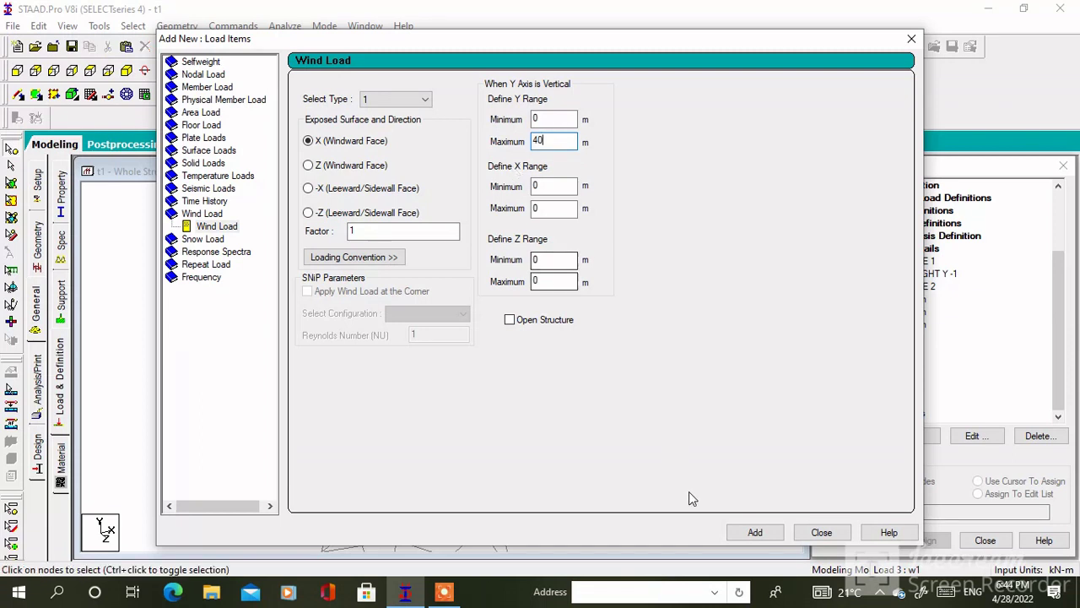
click(758, 531)
click(814, 532)
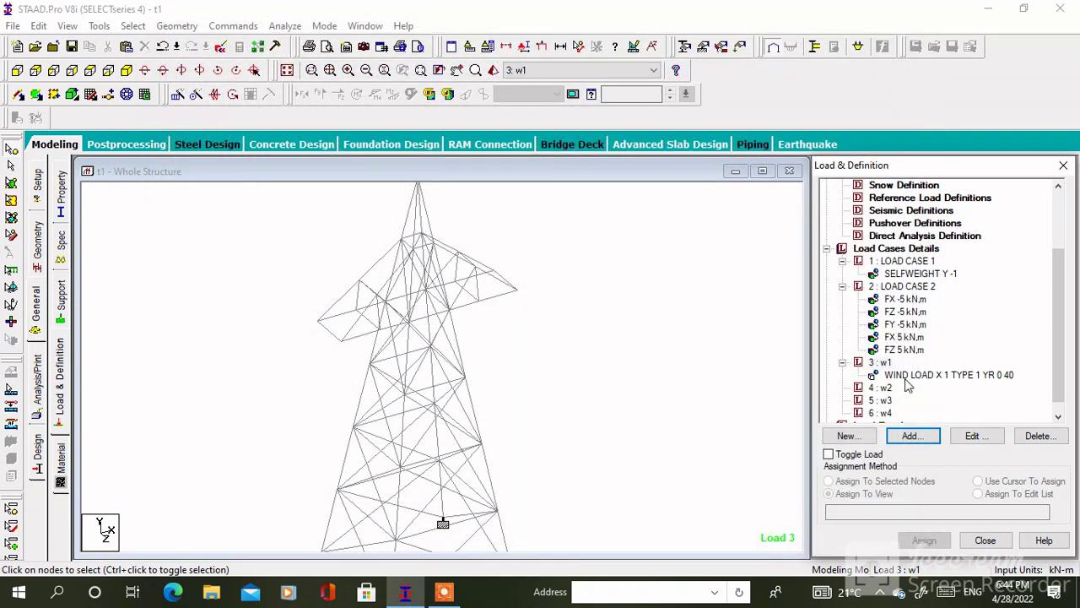
- Add a type 1 wind load to case w2 on the X windward face, factor -1, Y range 0 to 40 m
click(880, 388)
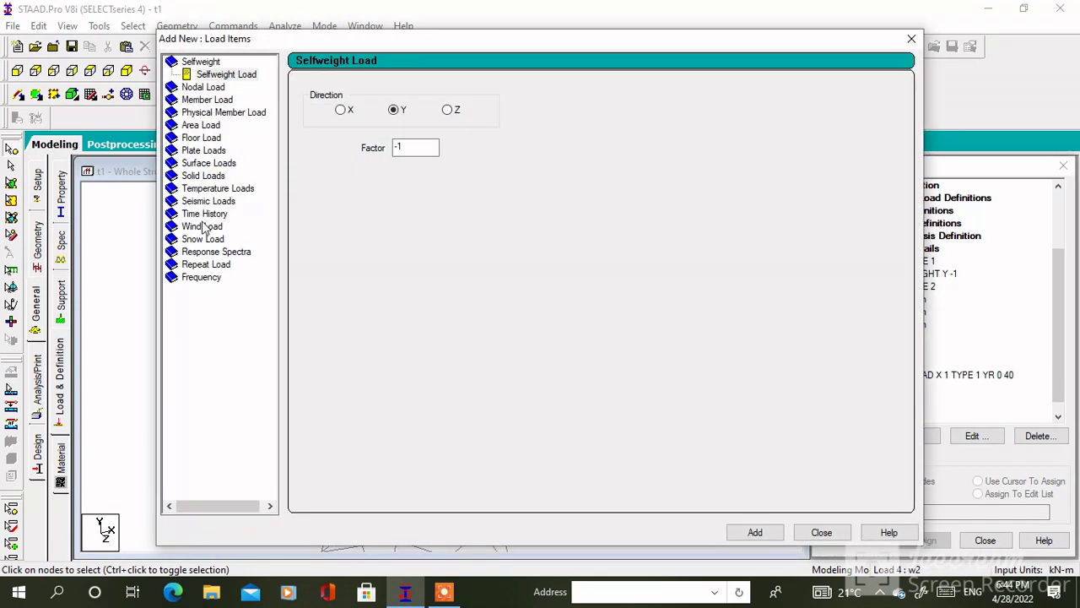
click(202, 226)
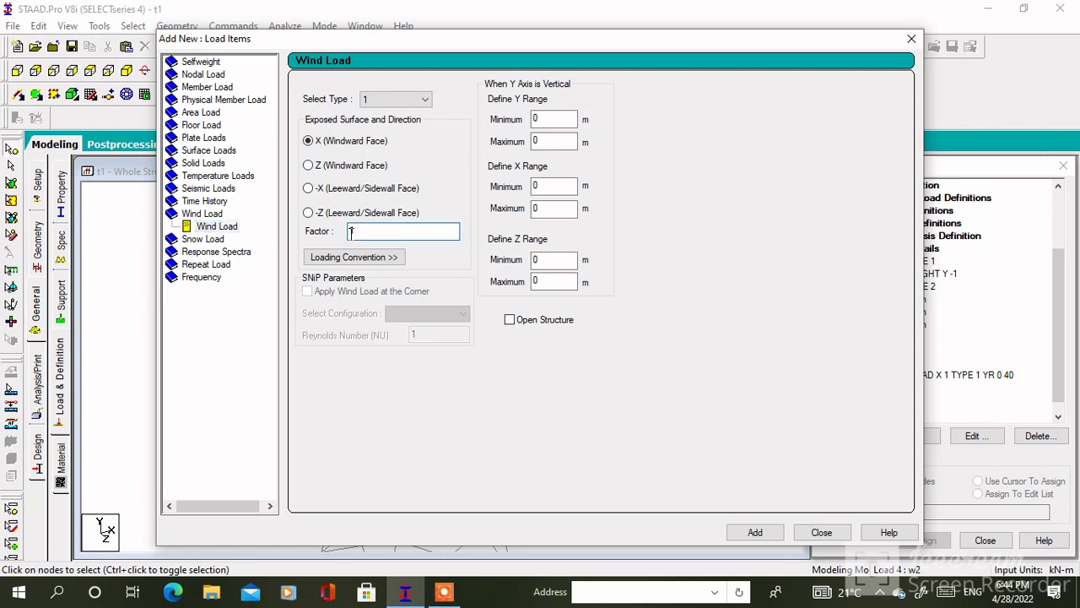
double_click(555, 142)
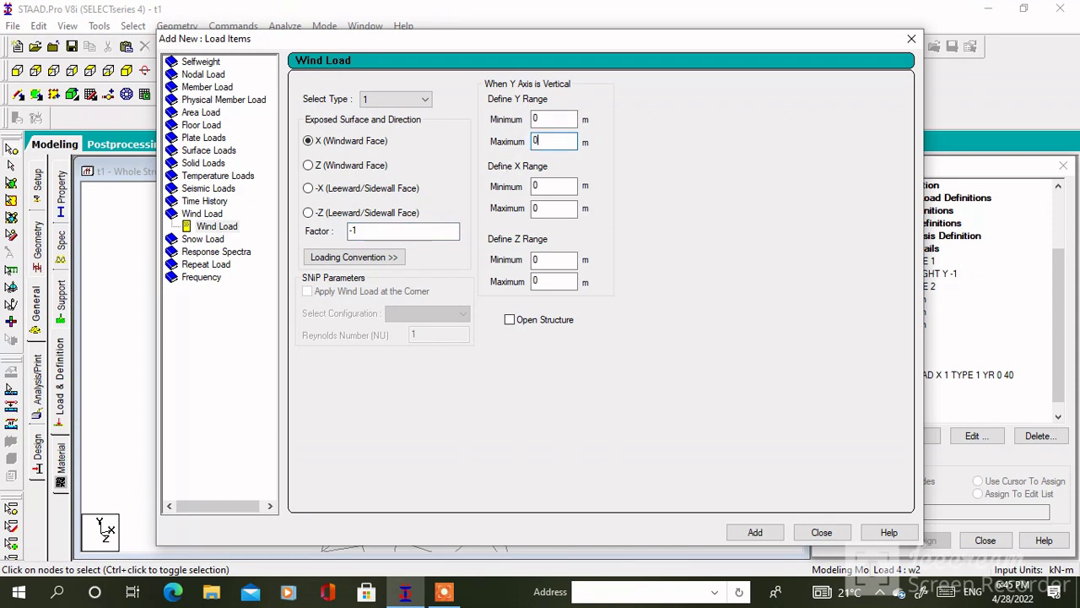
click(535, 141)
click(754, 530)
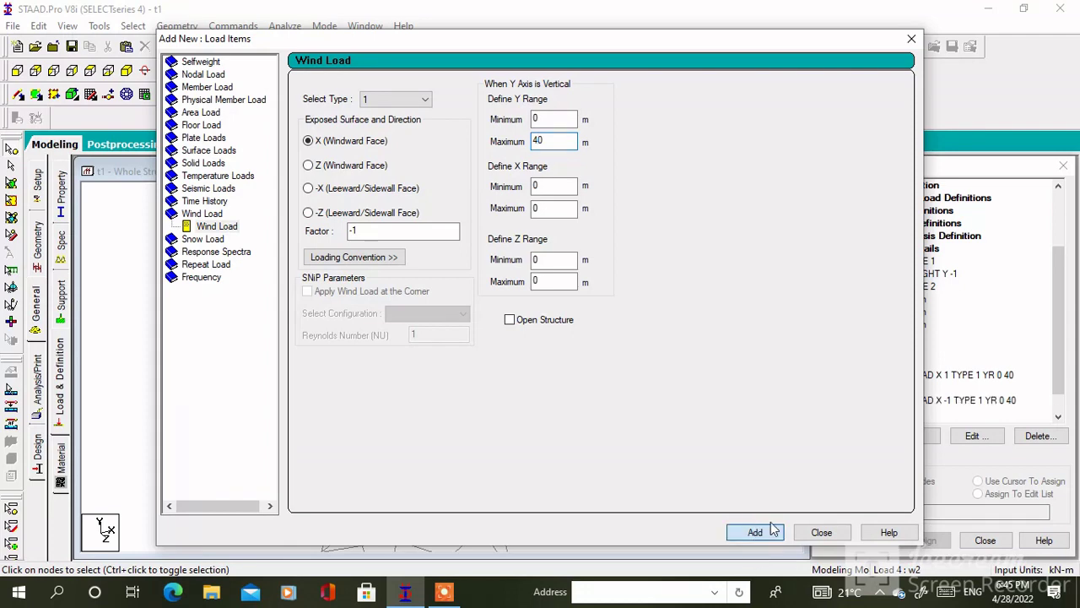
- Add a type 1 wind load to case w3 on the Z windward face, factor 1, Y range 0 to 40 m
click(830, 533)
click(880, 412)
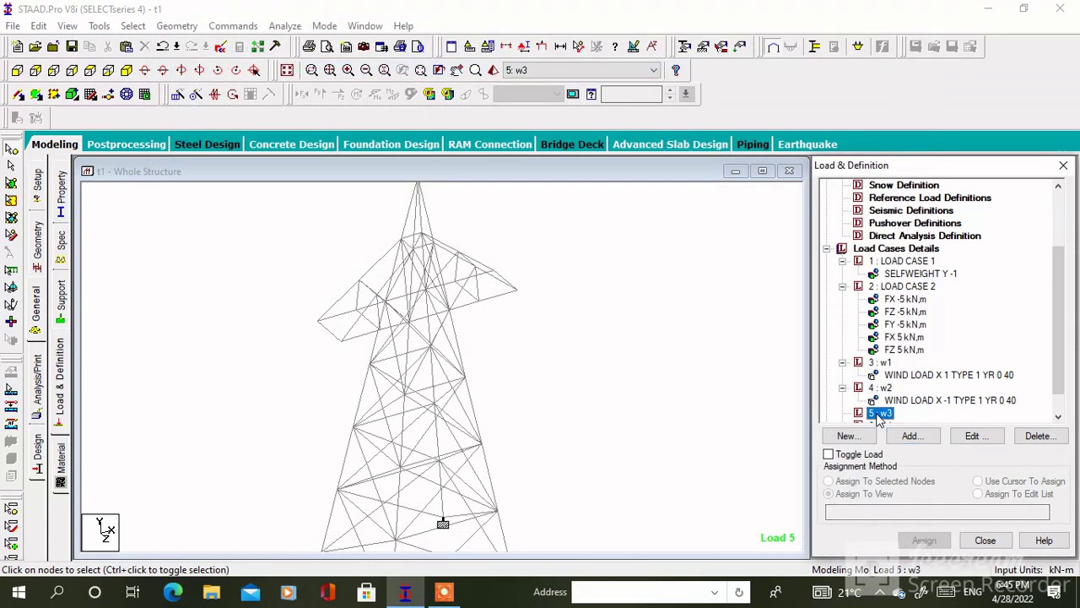
click(923, 445)
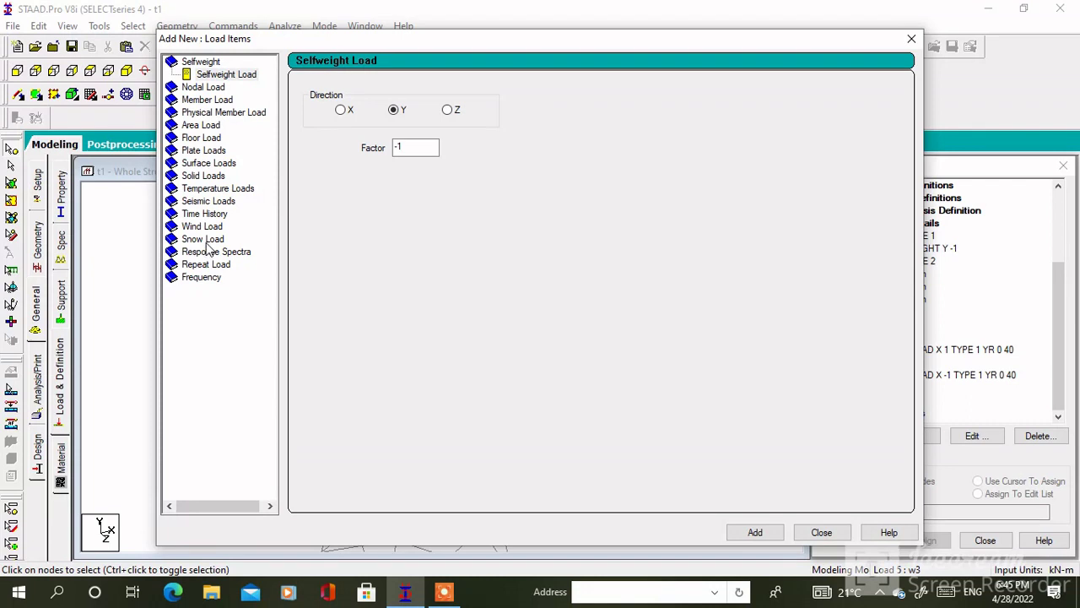
click(207, 226)
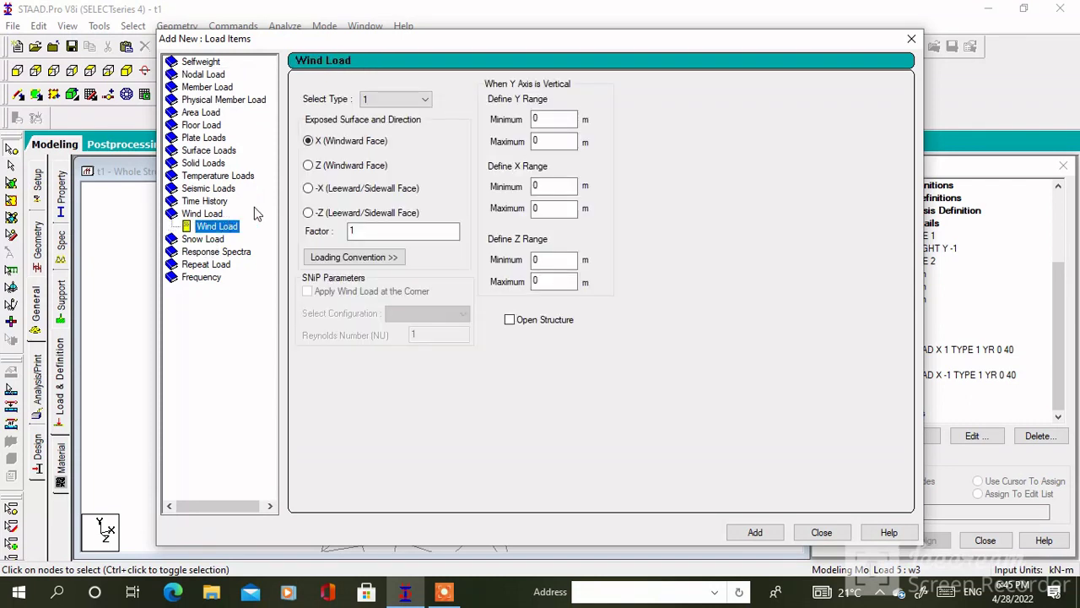
click(324, 167)
key(Tab)
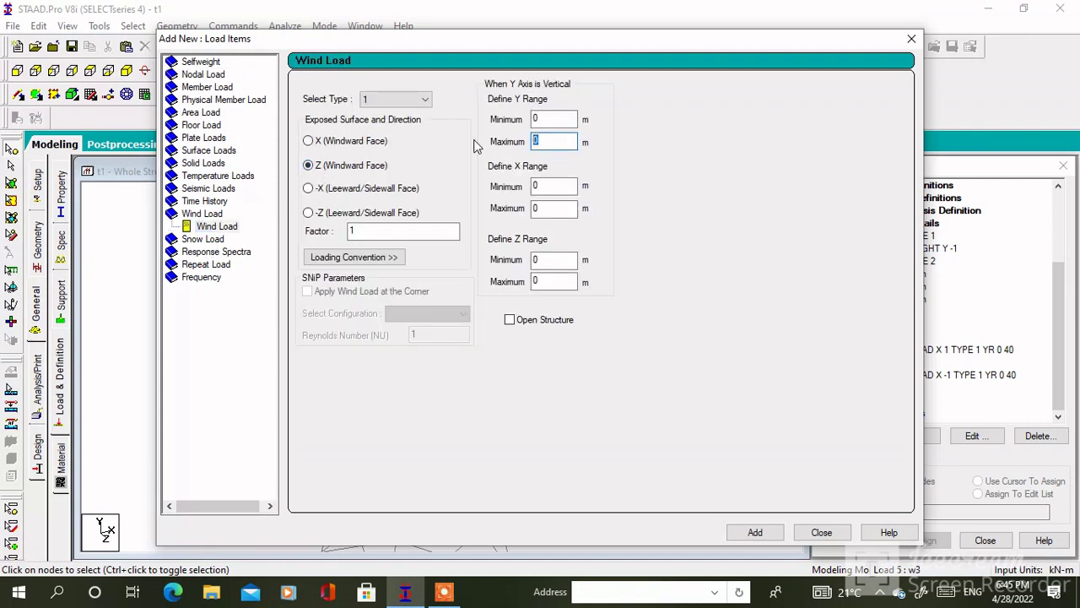
text(0 )
text(4)
click(756, 532)
click(821, 532)
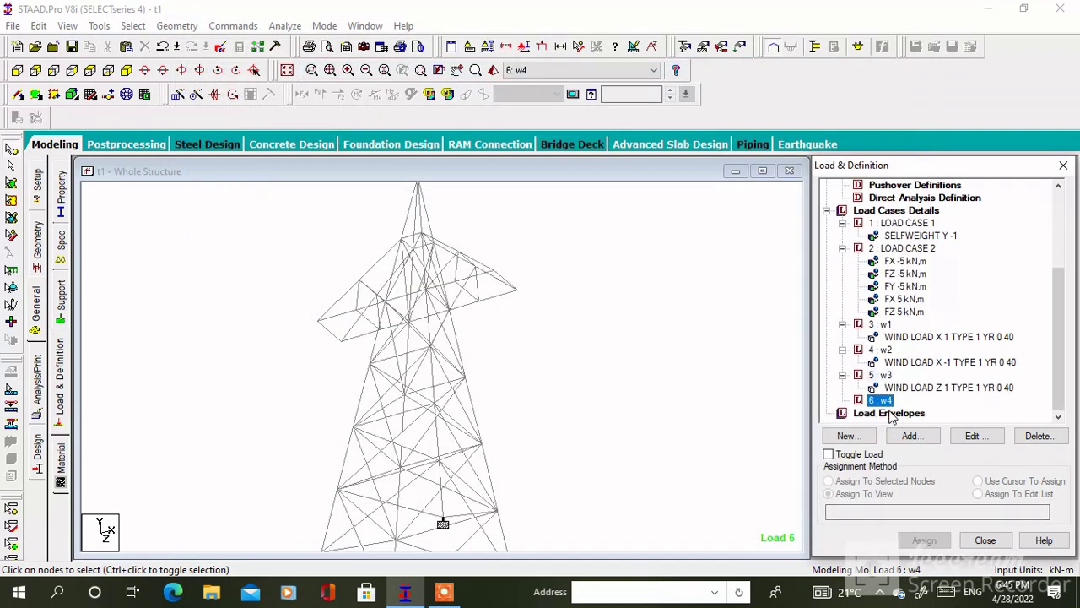
- Add a type 1 wind load to case w4 on the Z windward face, factor -1, Y range 0 to 40 m
click(911, 436)
click(202, 226)
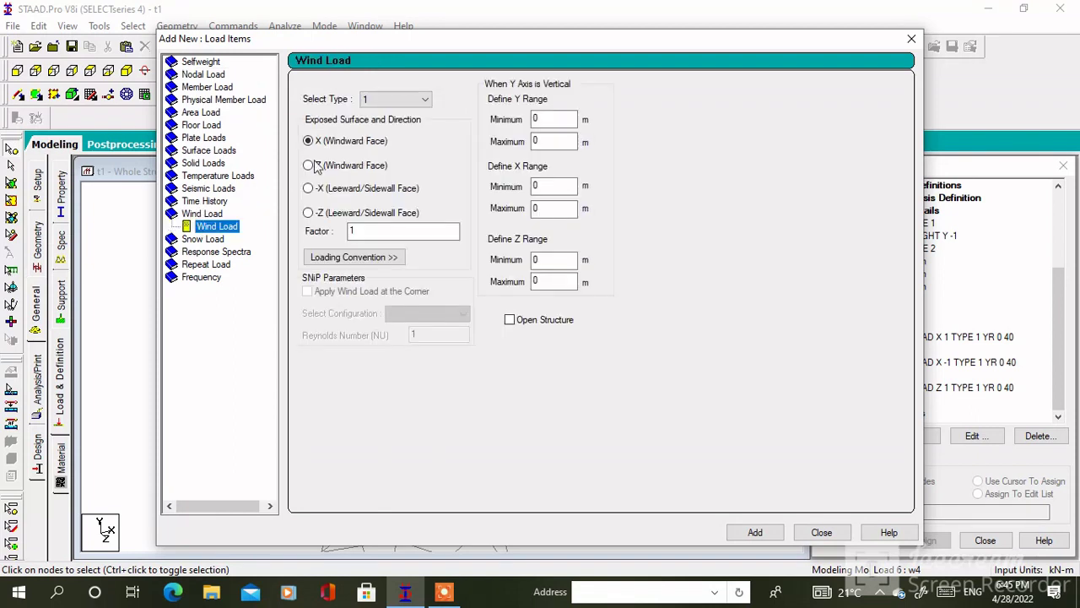
click(336, 171)
click(351, 231)
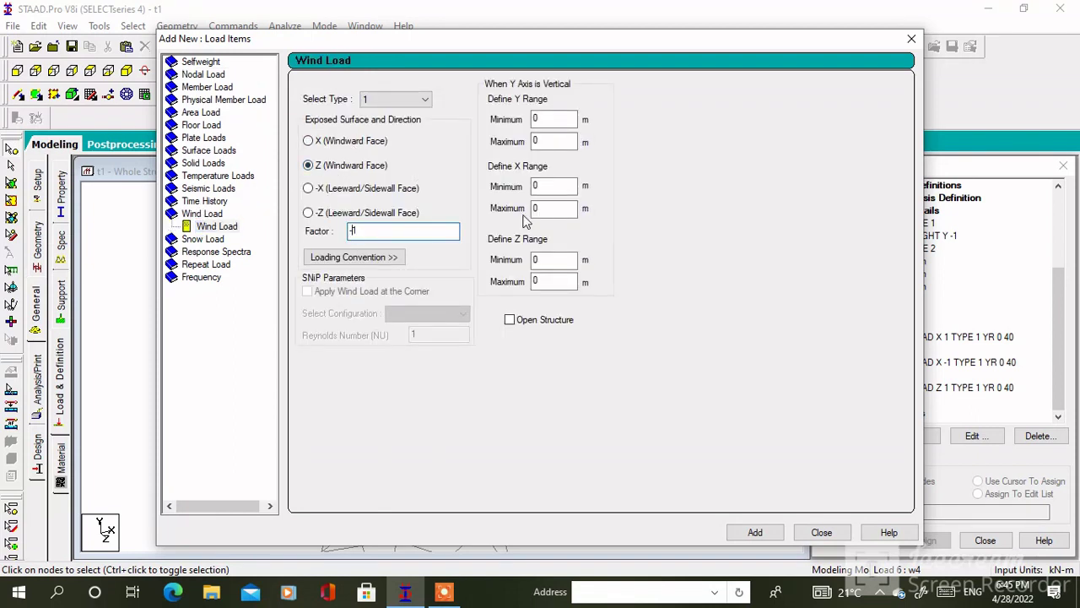
text(-)
key(Tab)
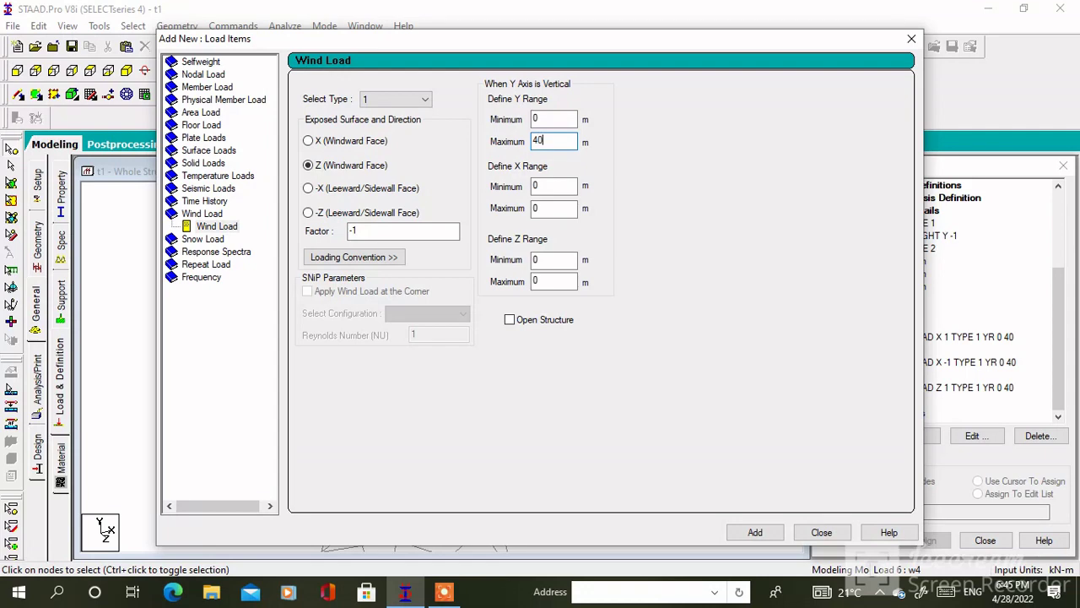
click(752, 532)
- Review the loaded faces and arrow directions of the wind loads in cases w1 to w4 on the tower
click(928, 325)
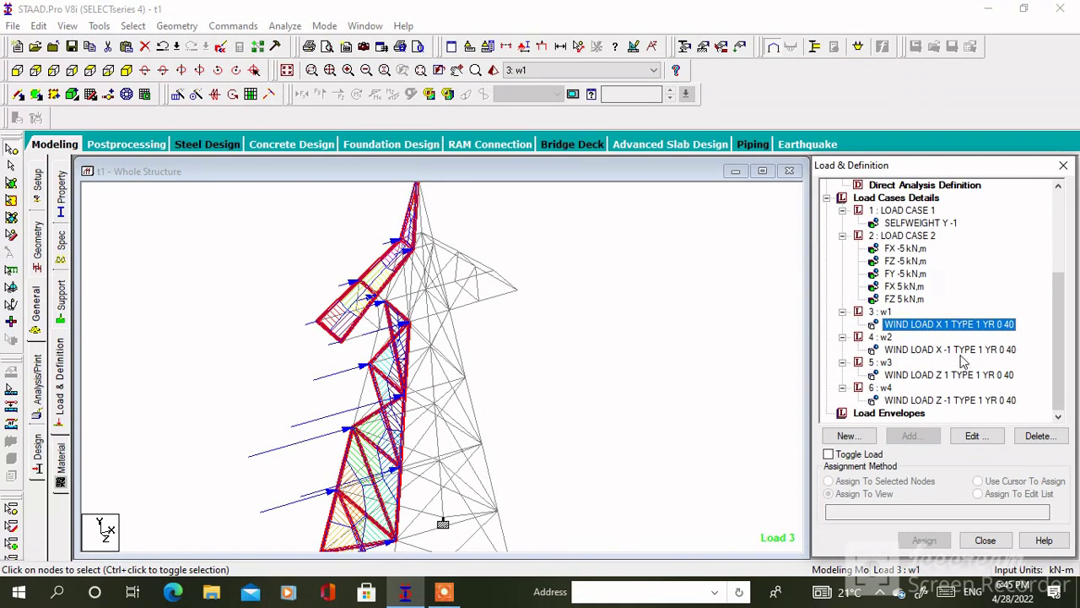
click(954, 350)
click(947, 375)
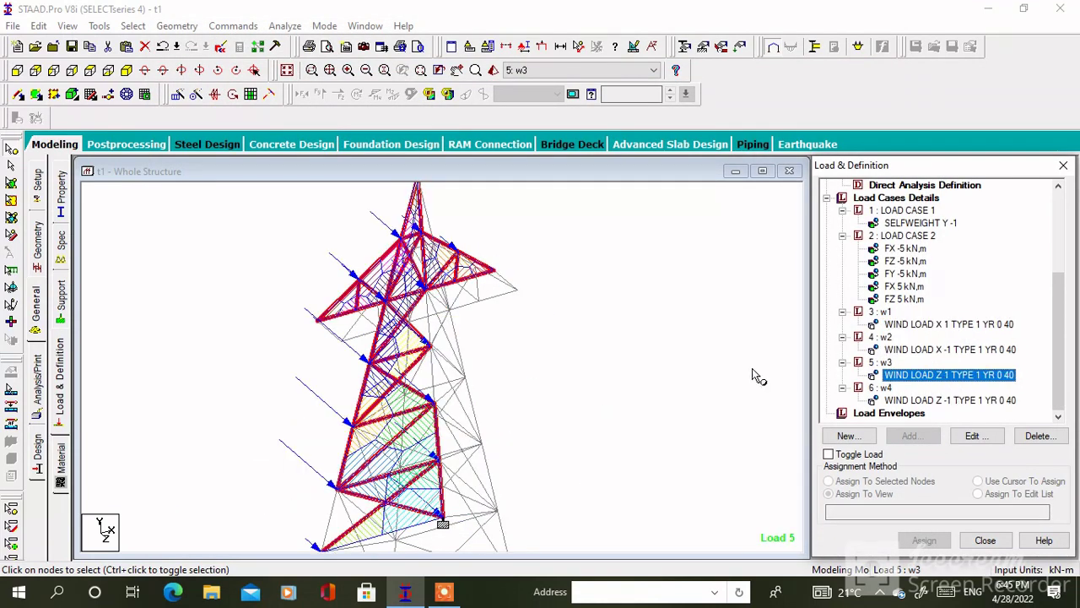
scroll(608, 378, down, 2)
click(956, 400)
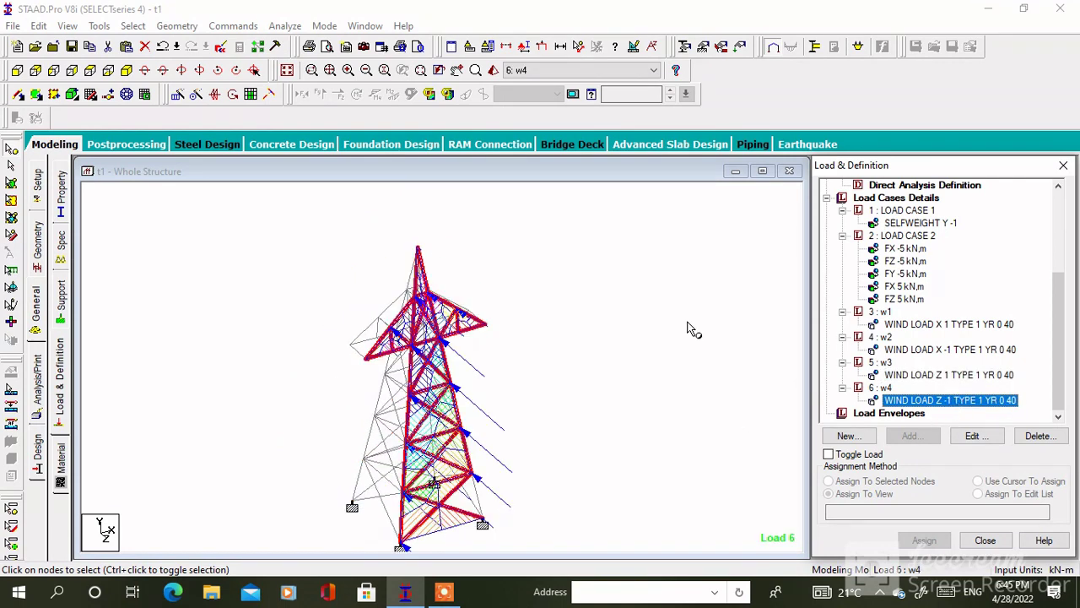
click(518, 349)
click(952, 326)
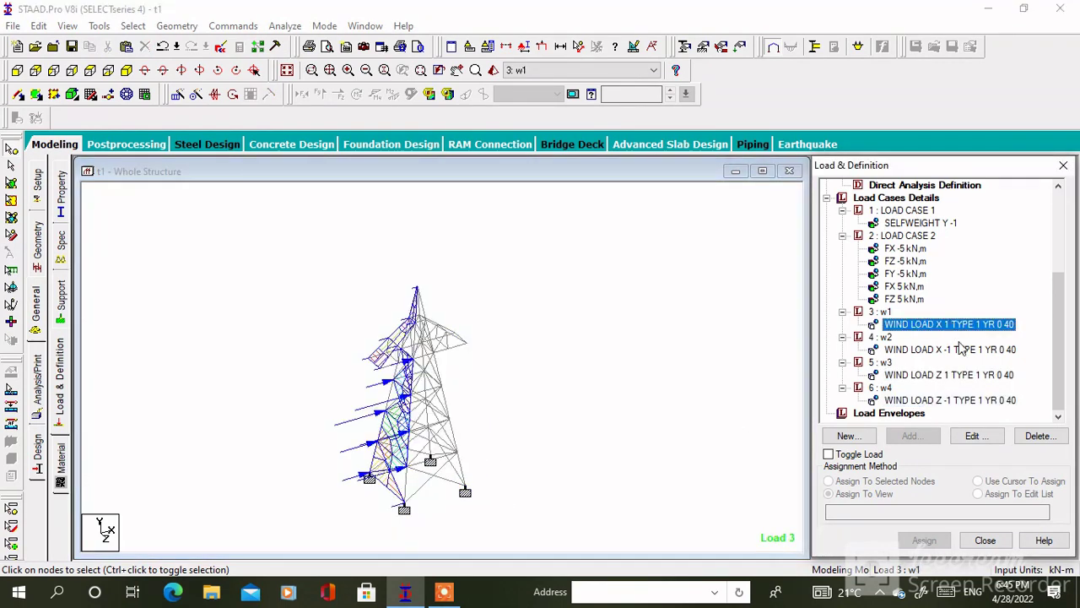
click(966, 350)
- Generate automatic load combinations using the Indian Code and the Steel_Plastic category
click(910, 436)
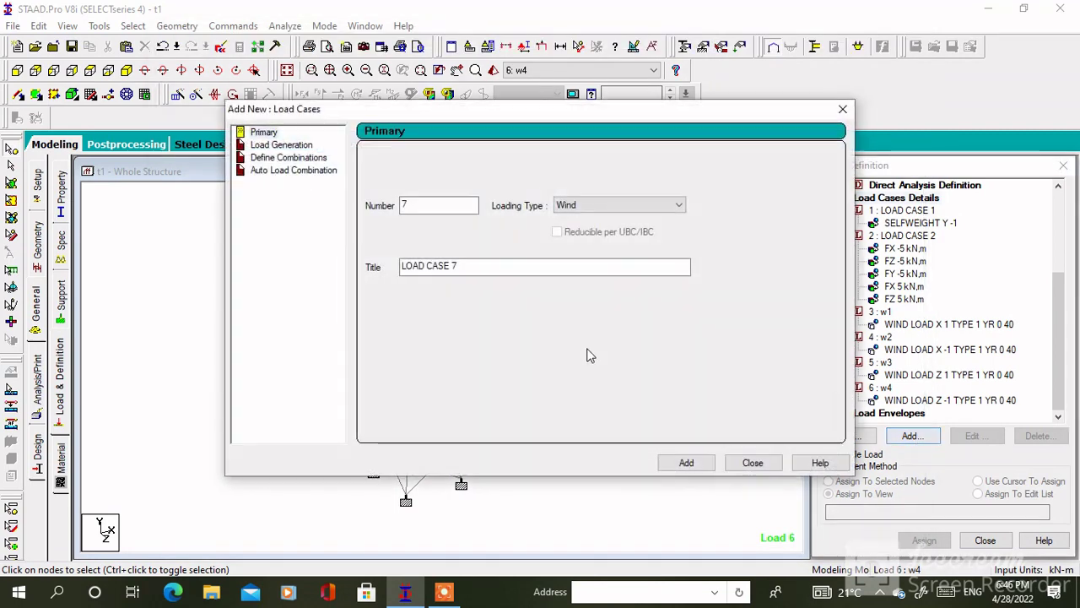
click(321, 173)
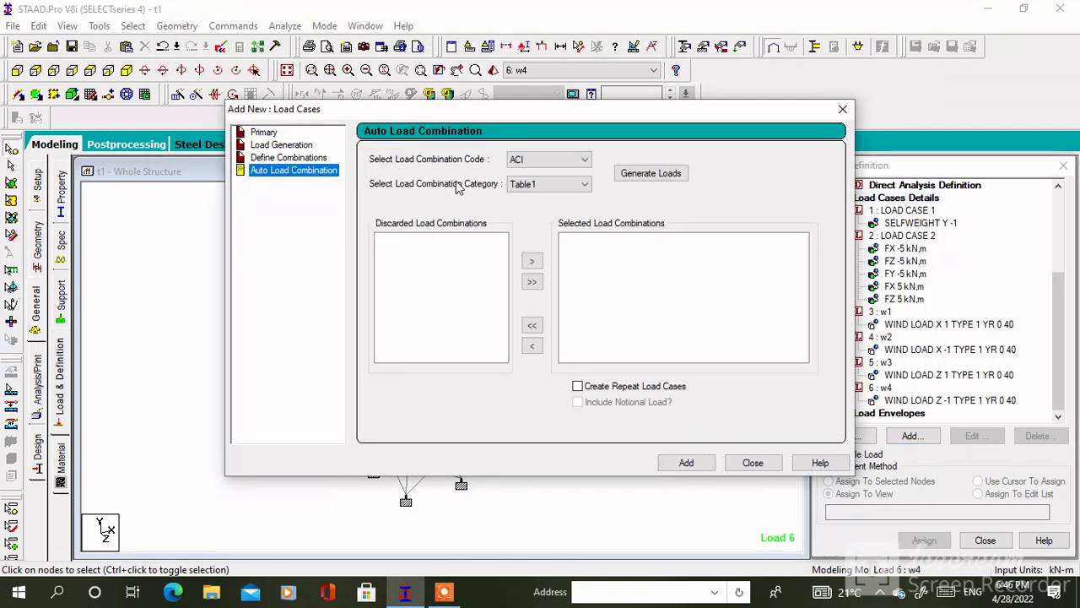
click(571, 158)
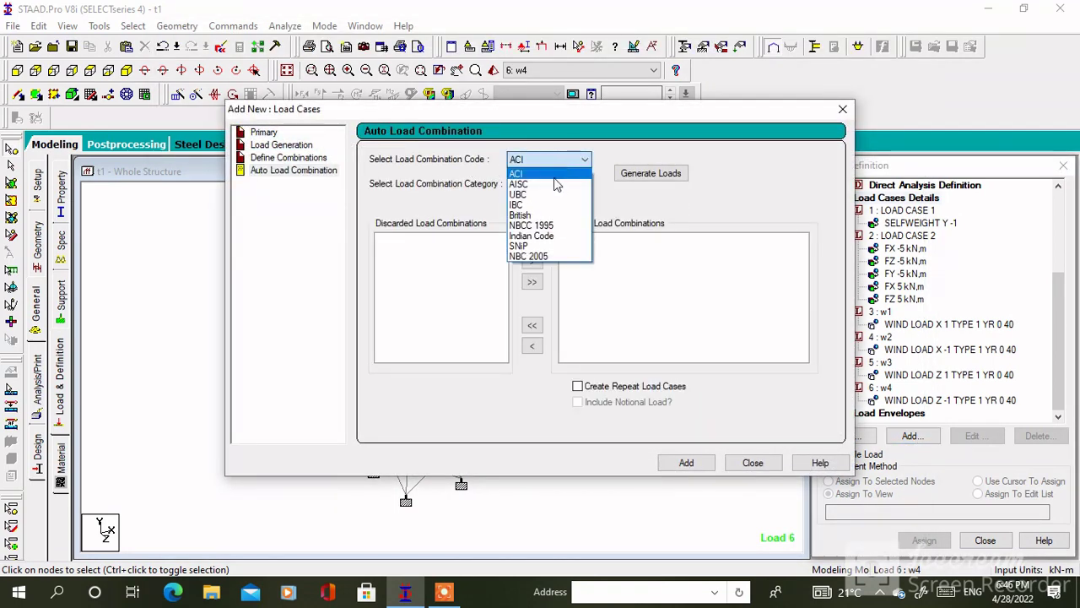
click(536, 238)
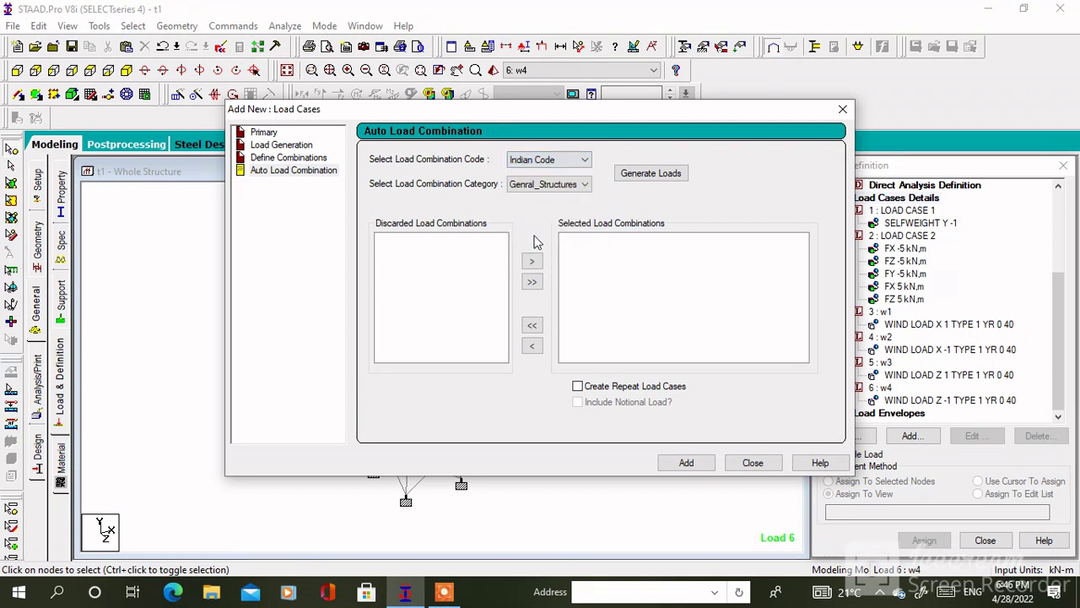
click(552, 185)
click(553, 186)
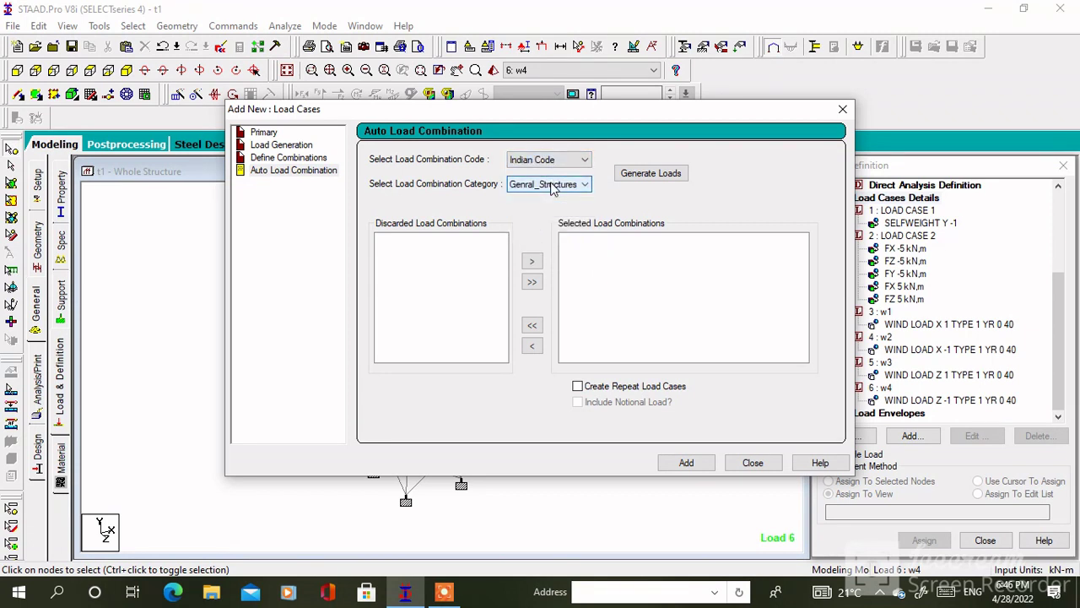
click(553, 187)
click(552, 208)
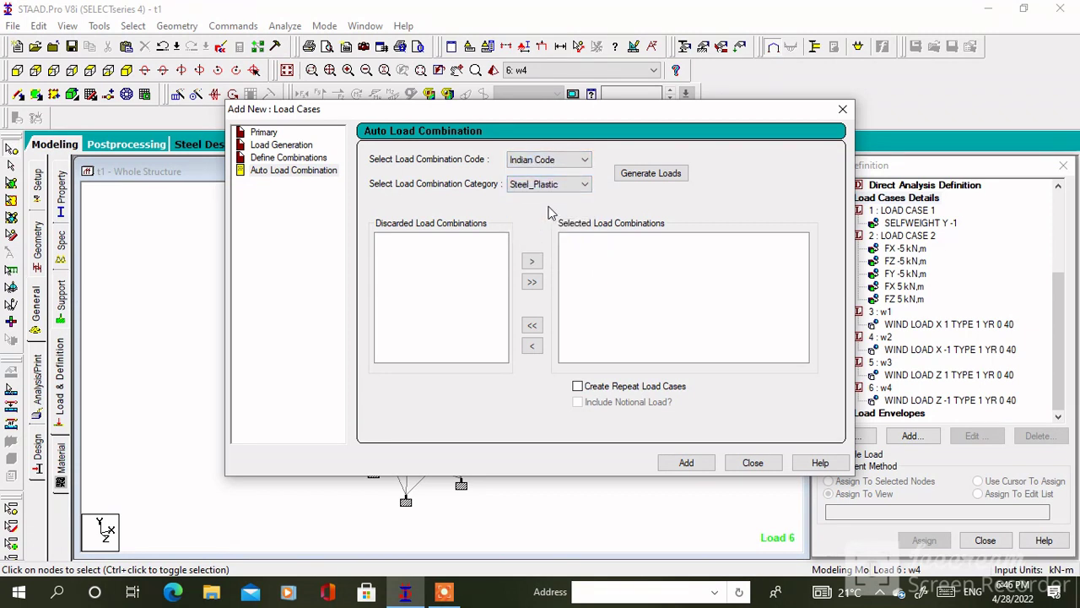
click(683, 175)
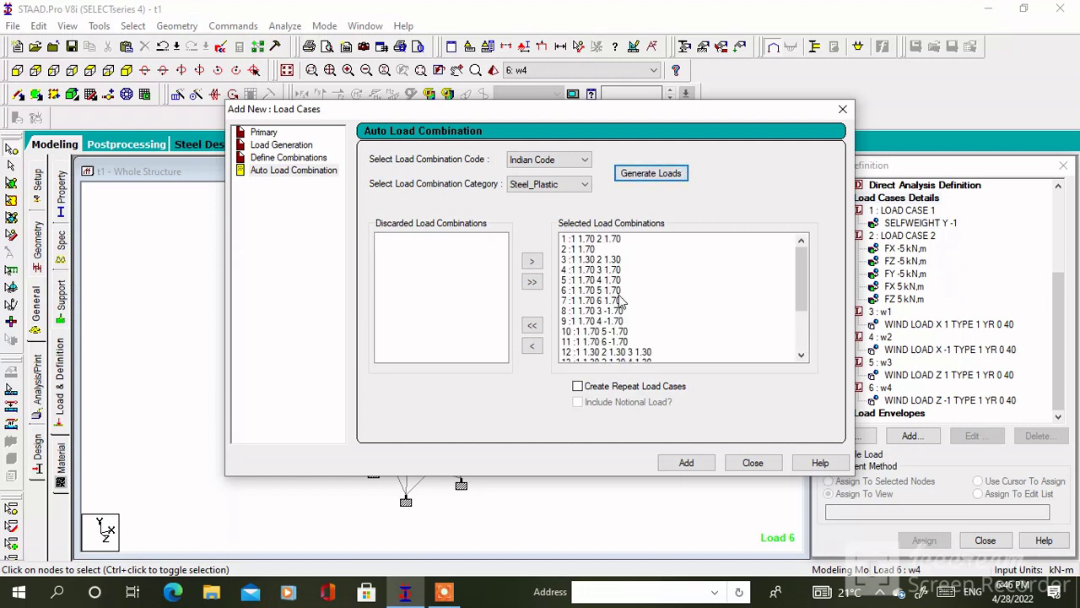
- Discard all generated combinations except number 4 (1.70 × load 1 + 1.70 × load 3) and add it to the load cases
scroll(616, 295, down, 2)
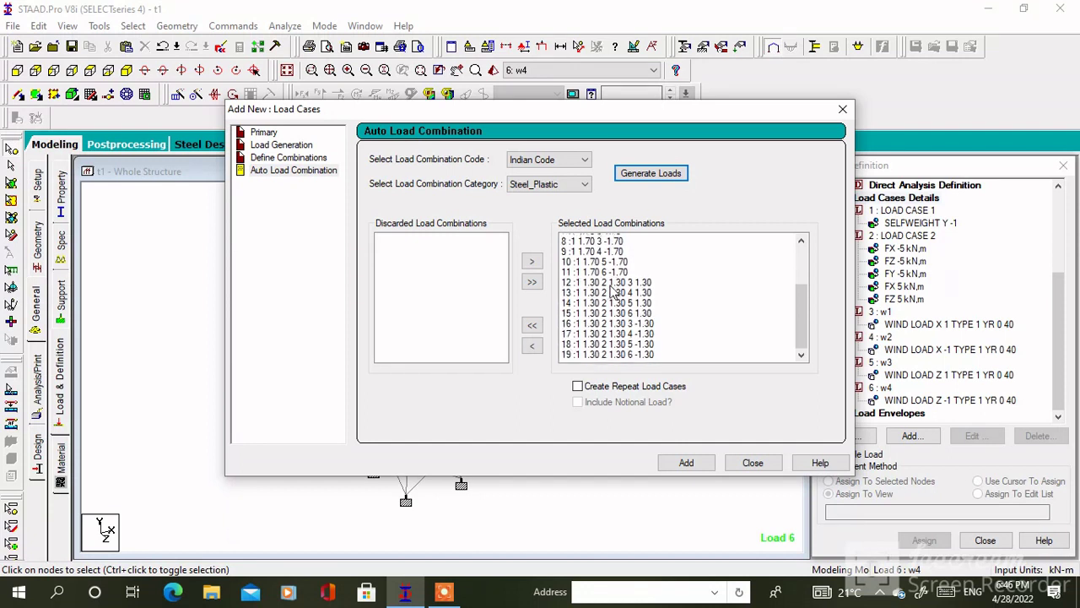
scroll(620, 293, up, 2)
double_click(614, 302)
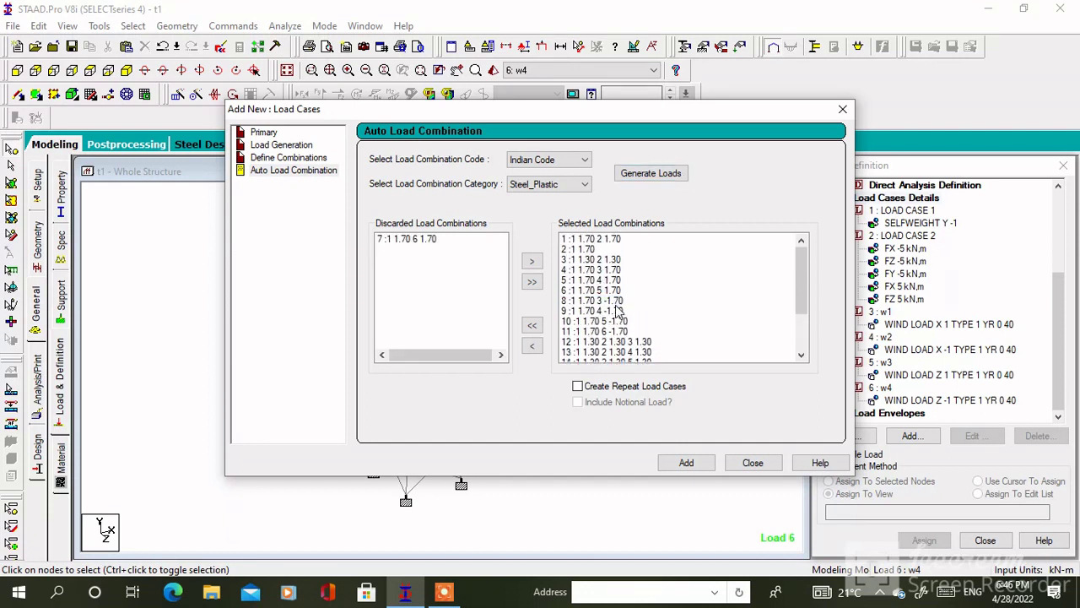
click(532, 324)
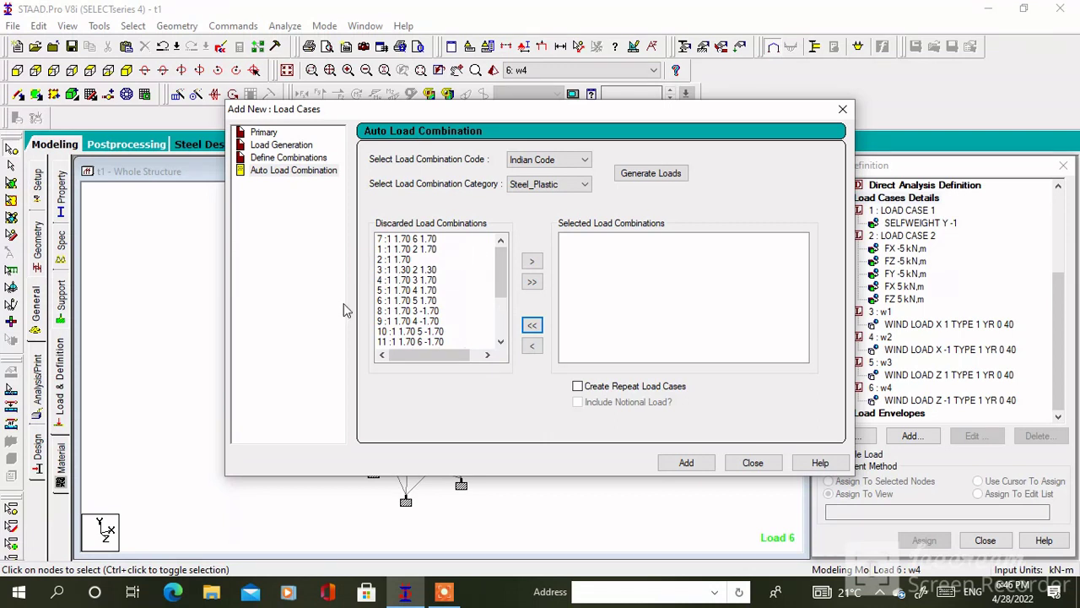
double_click(425, 281)
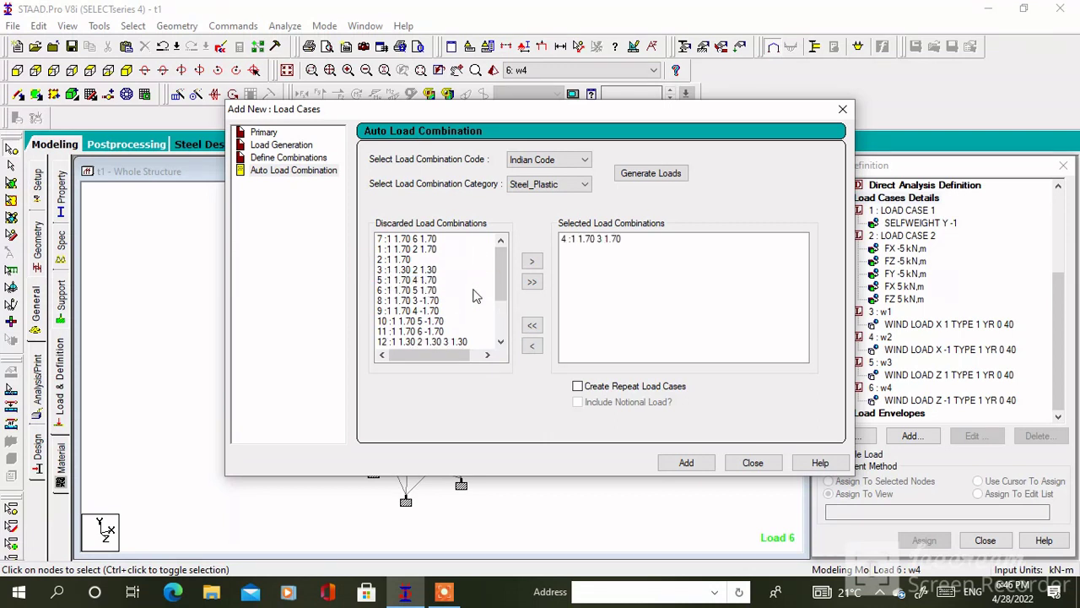
click(684, 464)
click(753, 463)
click(654, 342)
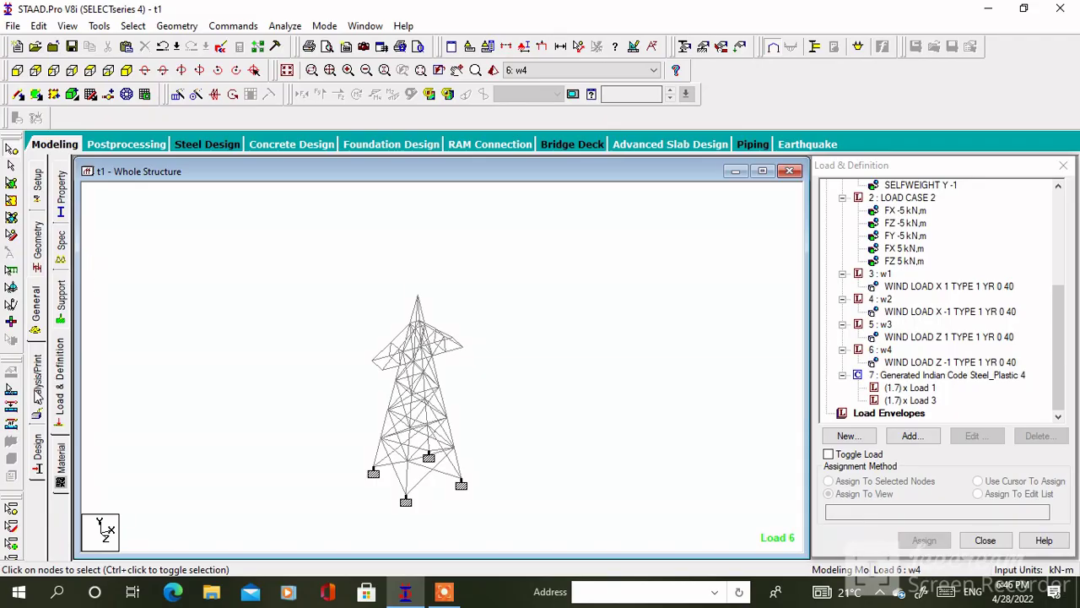
- Check the model for members with a missing property
click(135, 25)
mouse_move(171, 547)
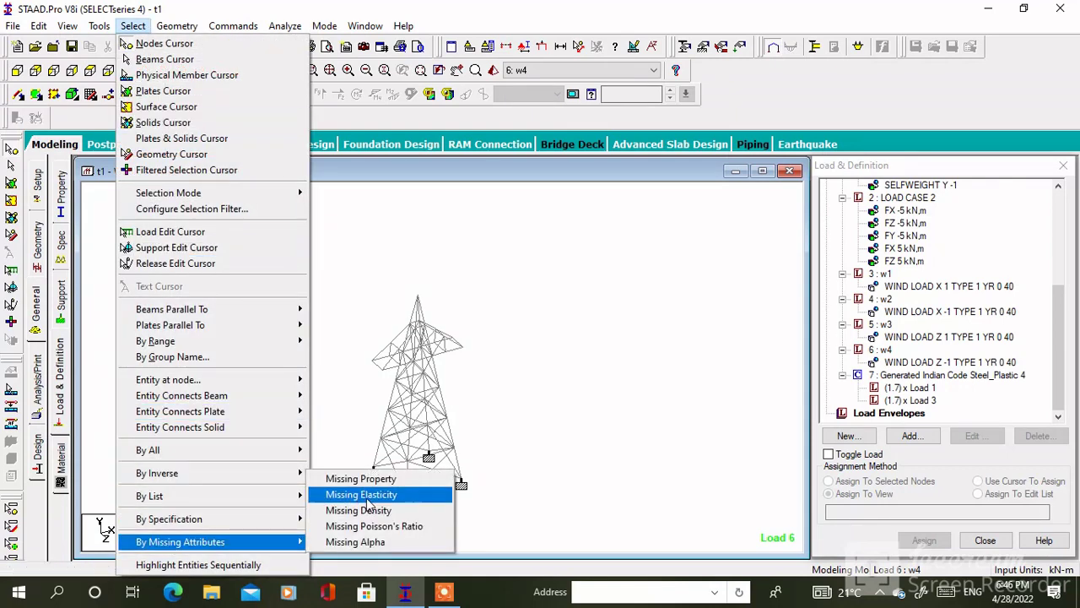
click(363, 477)
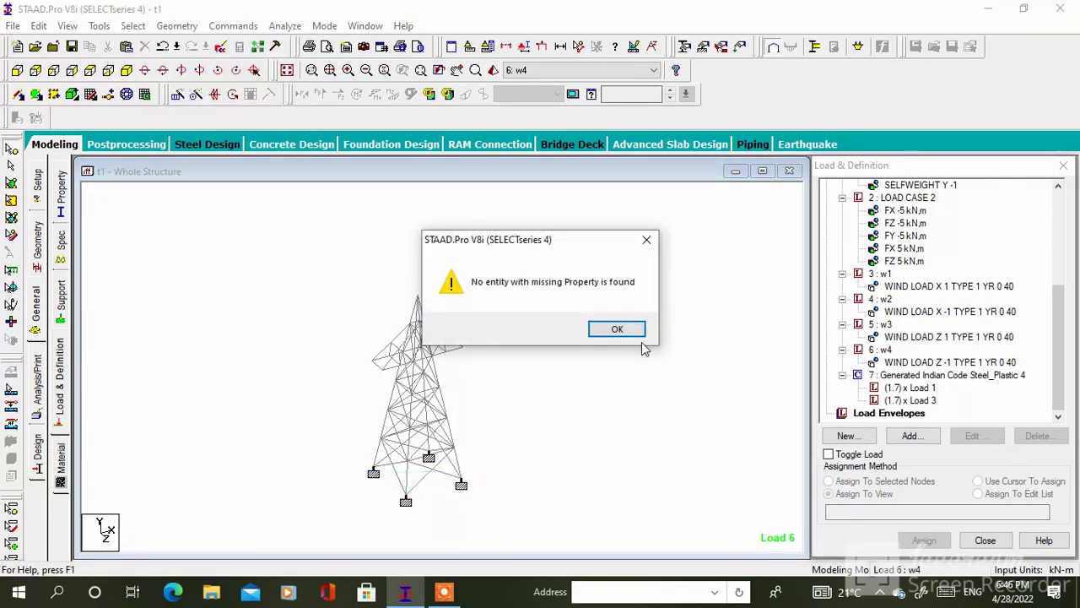
click(617, 329)
- Add a Perform Analysis command with the print option All
click(36, 389)
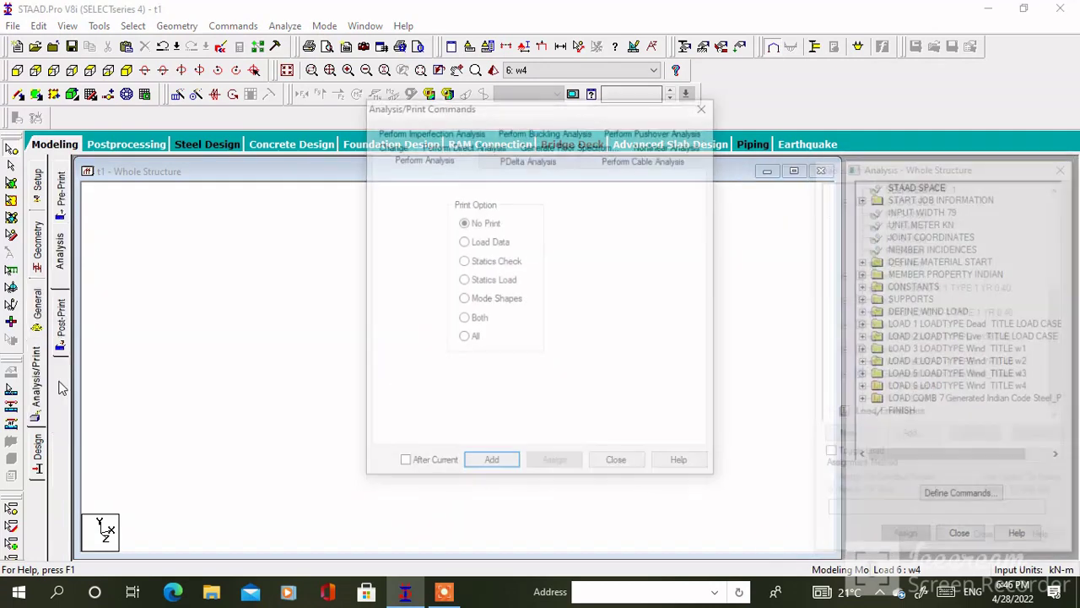
click(466, 338)
click(491, 464)
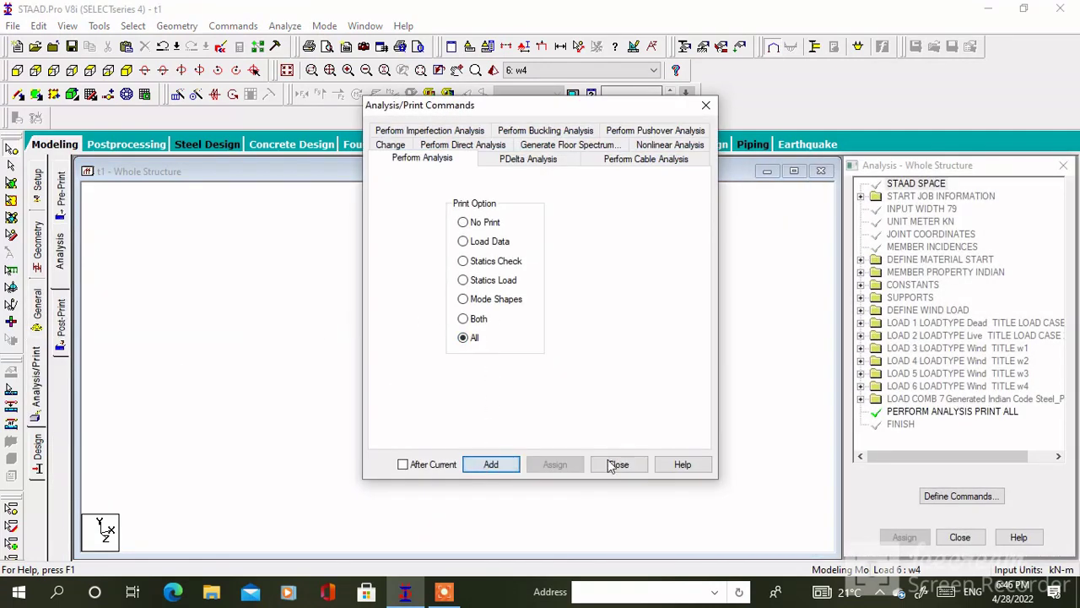
click(618, 464)
- Run the analysis of the tower model
click(286, 26)
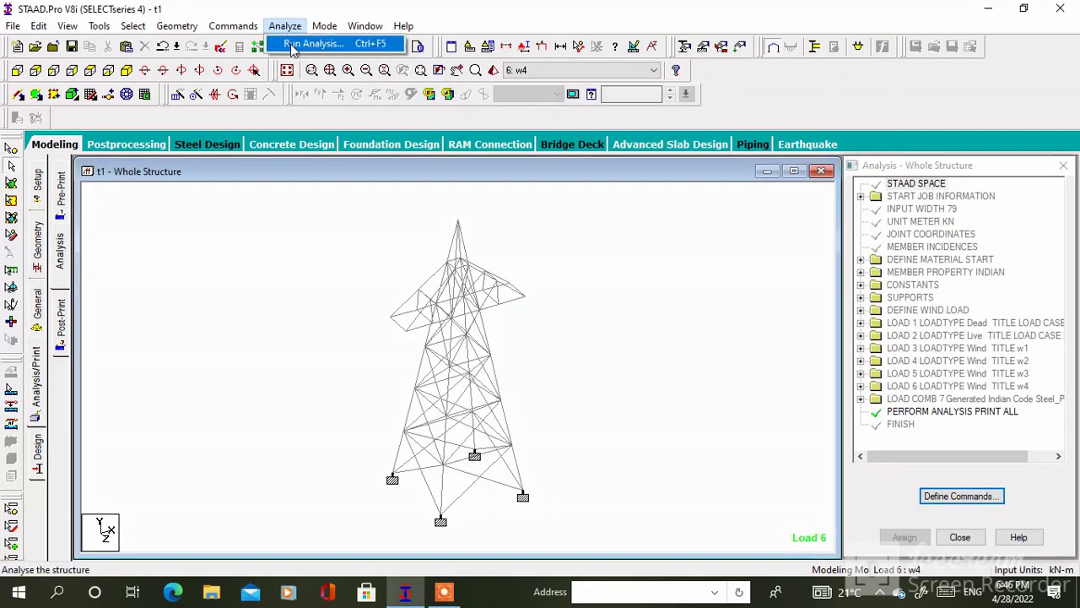
click(304, 45)
click(443, 317)
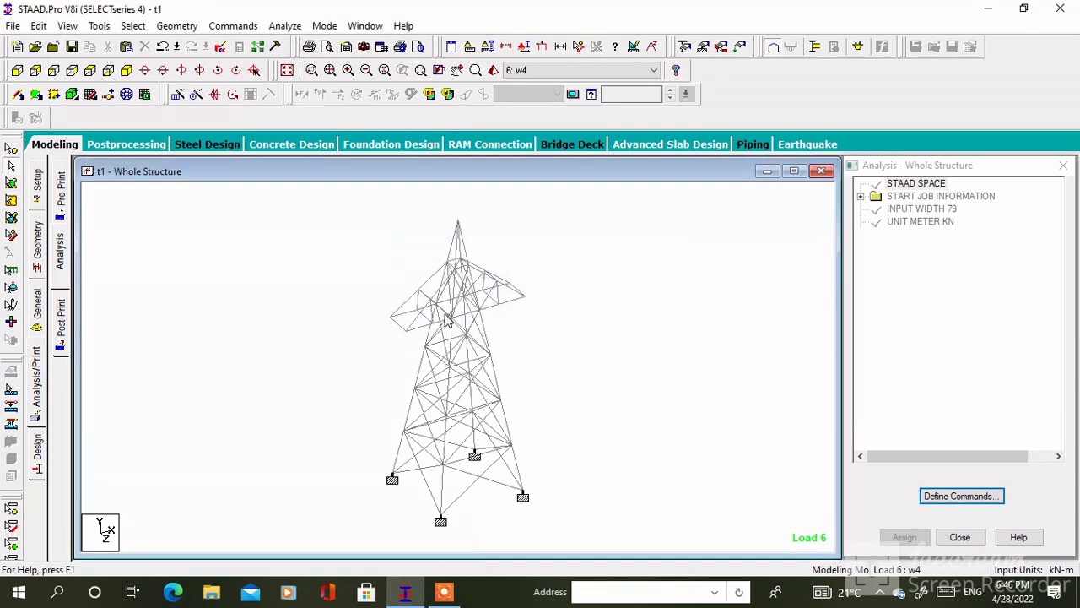